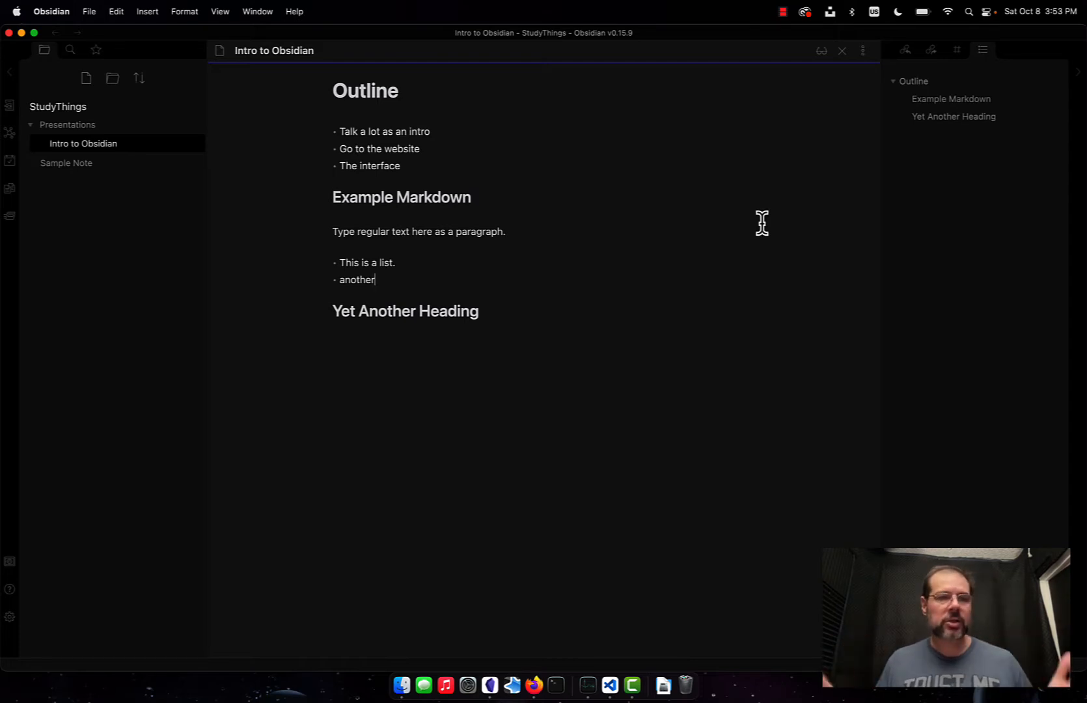
Collapse the Presentations folder and create a new folder named Notes in the StudyThings vault
left_click(31, 128)
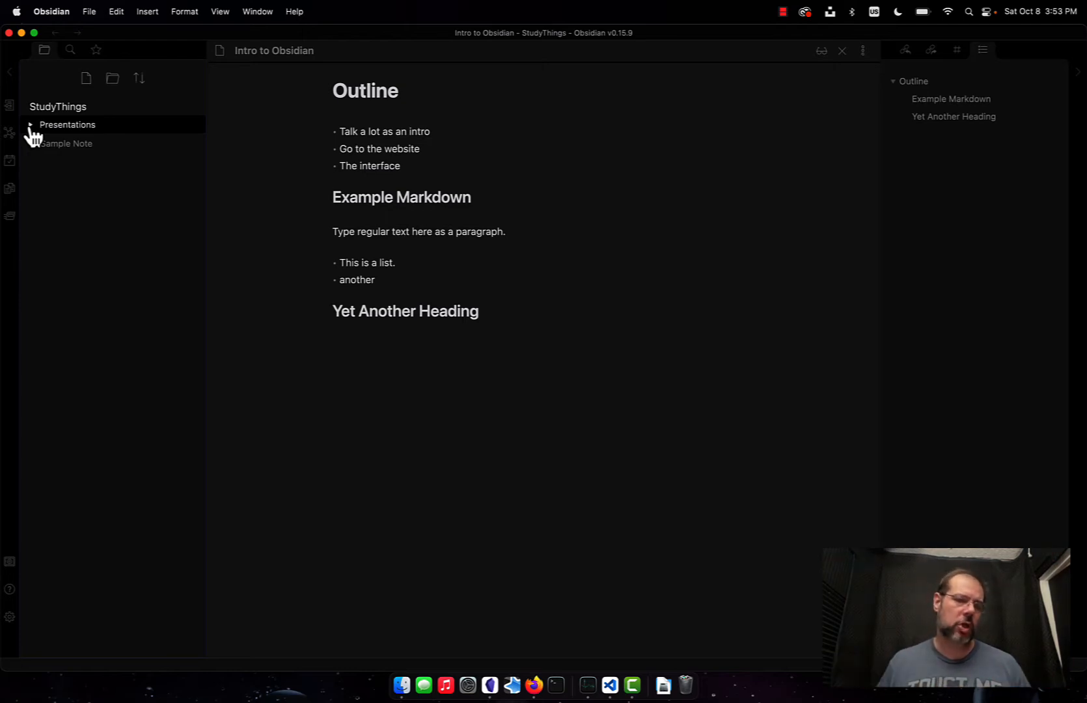
left_click(111, 80)
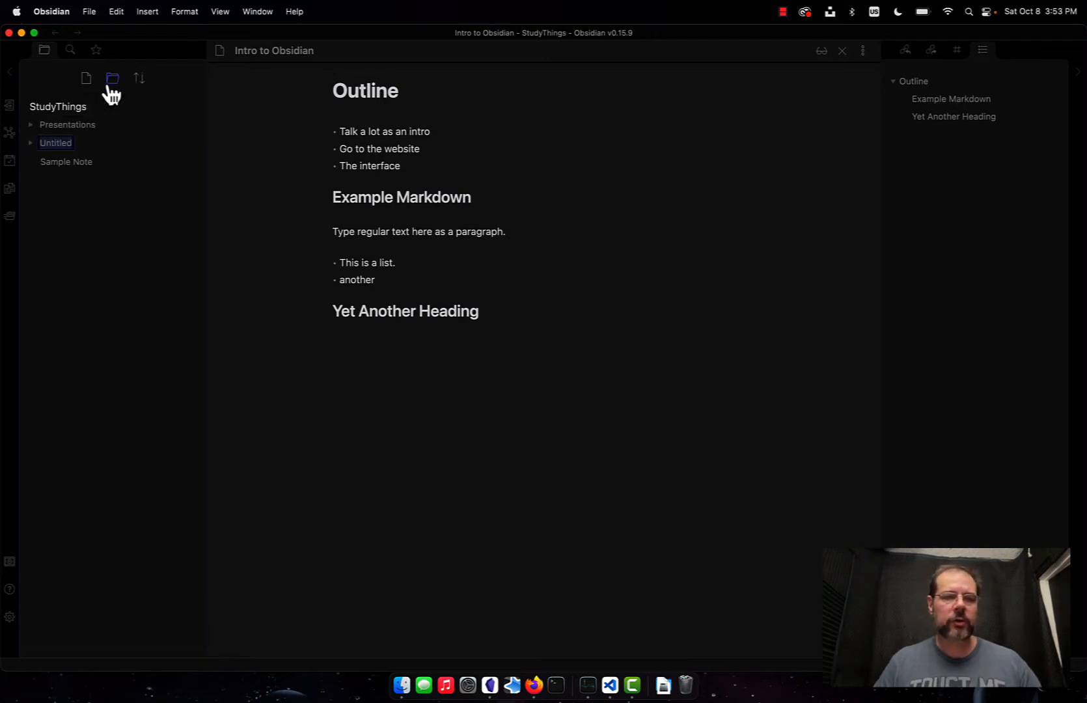
type("Notes")
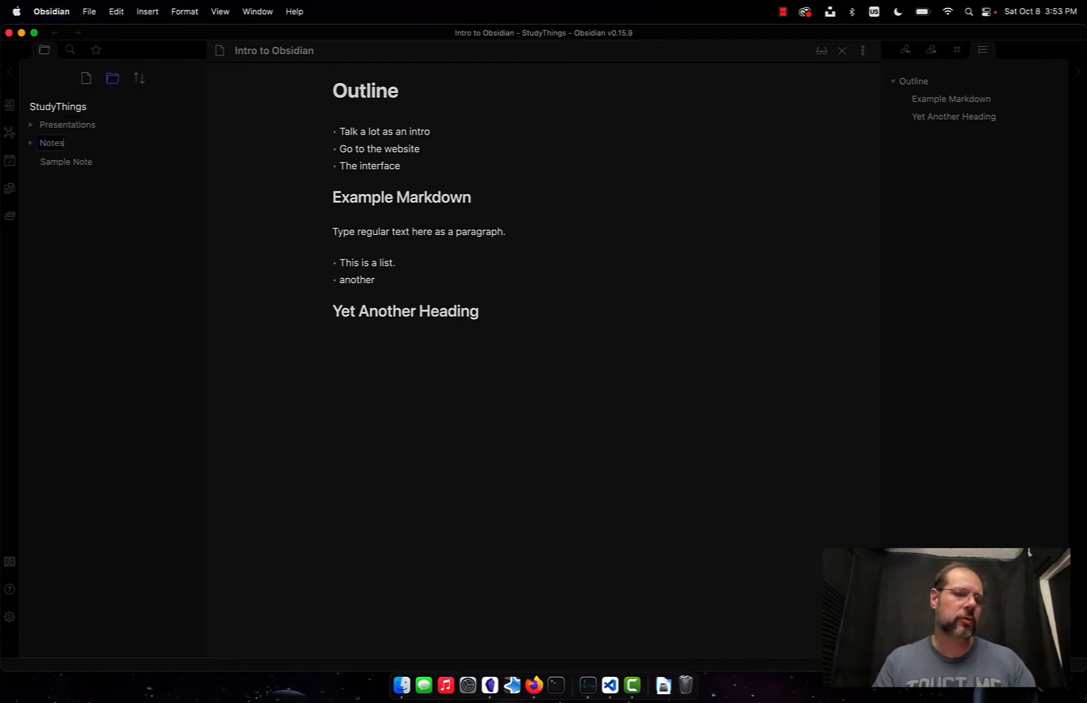
key("Return")
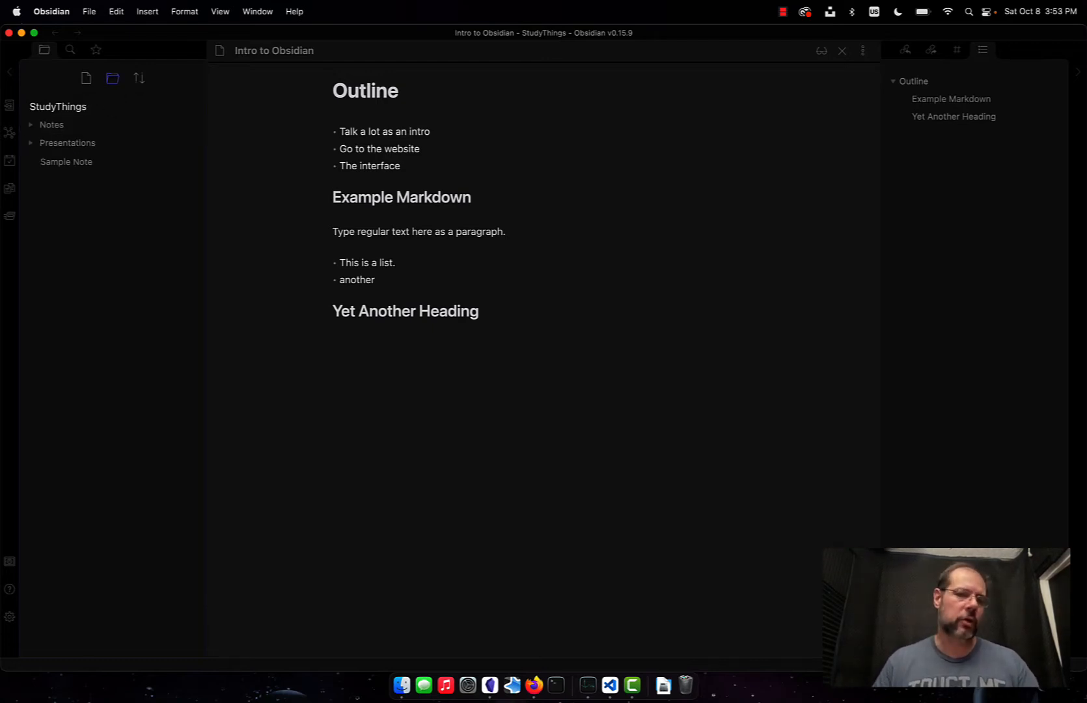
Create a folder named Sources and move it inside the Notes folder
left_click(33, 125)
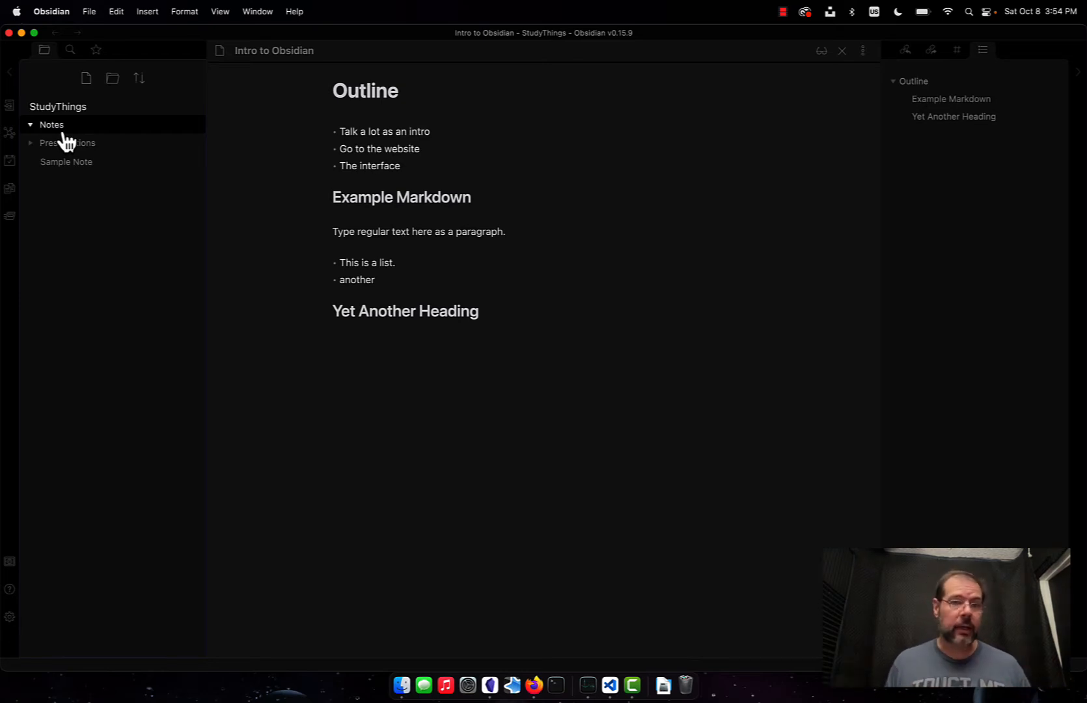
left_click(108, 86)
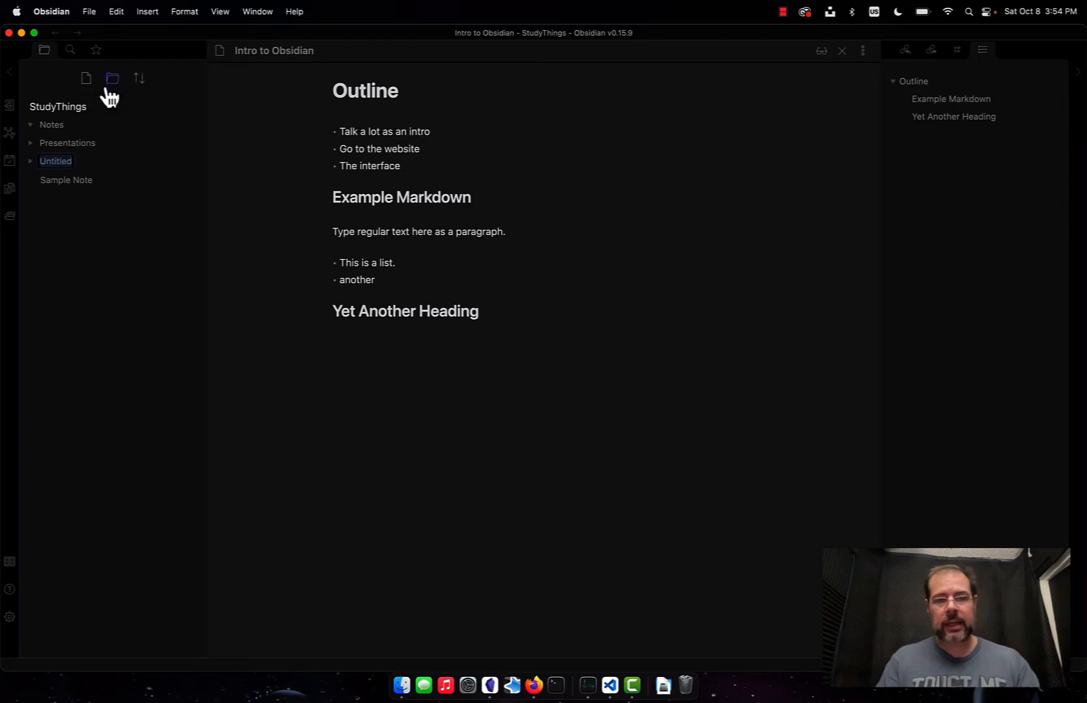
type("Sources")
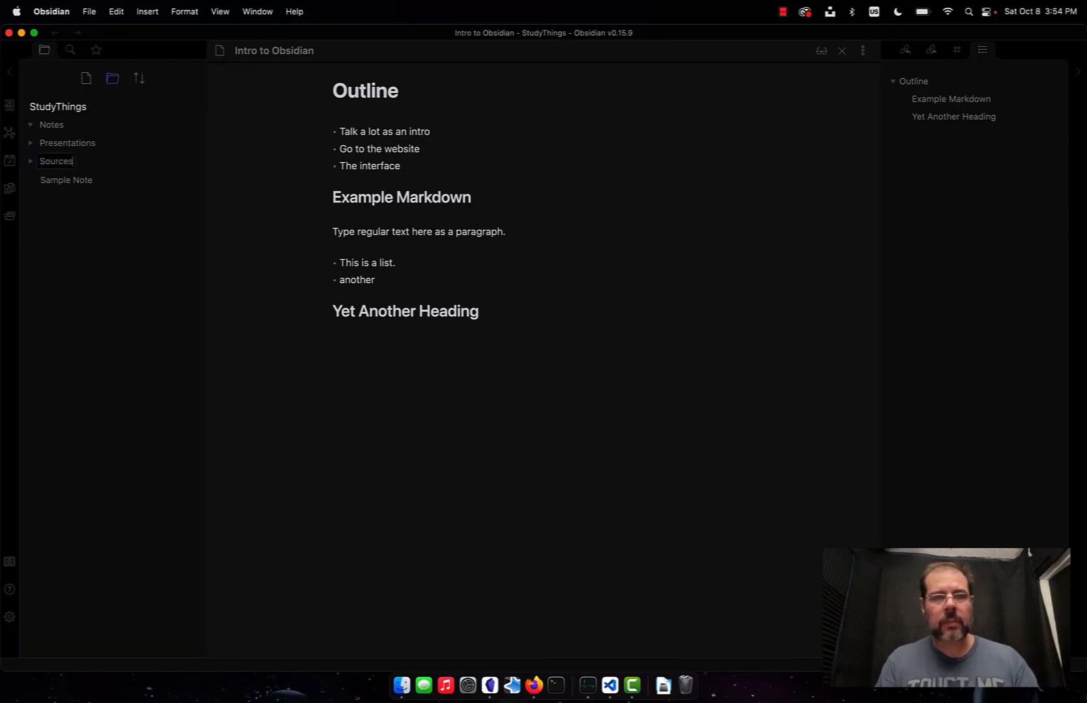
key("Return")
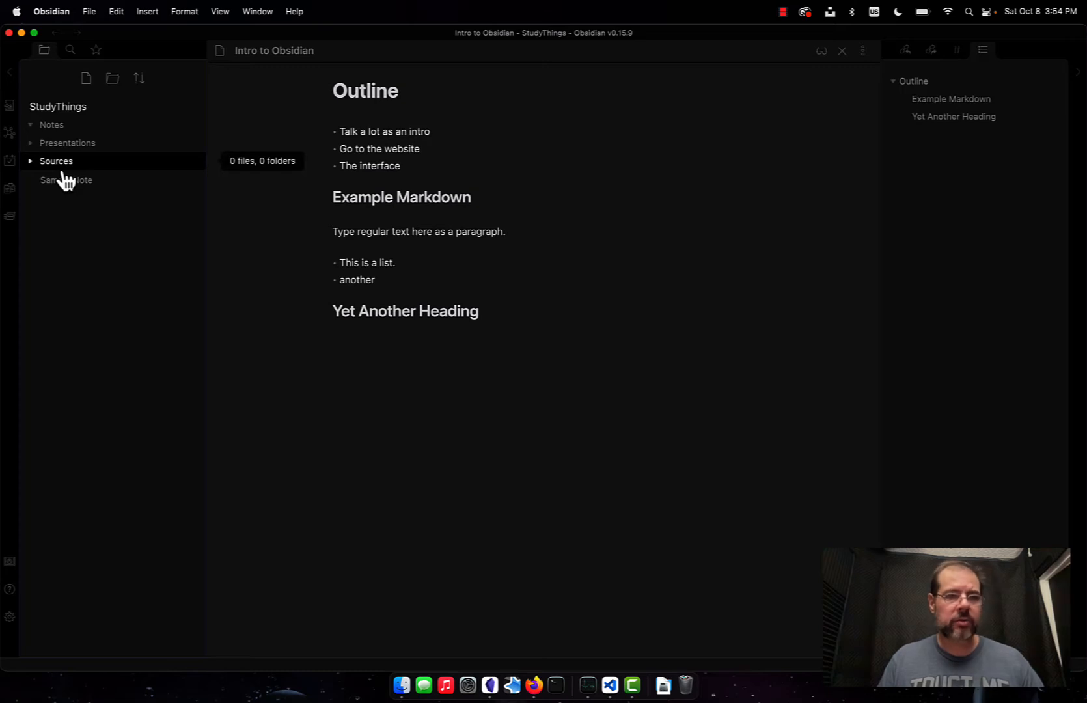
left_click_drag(55, 171, 61, 133)
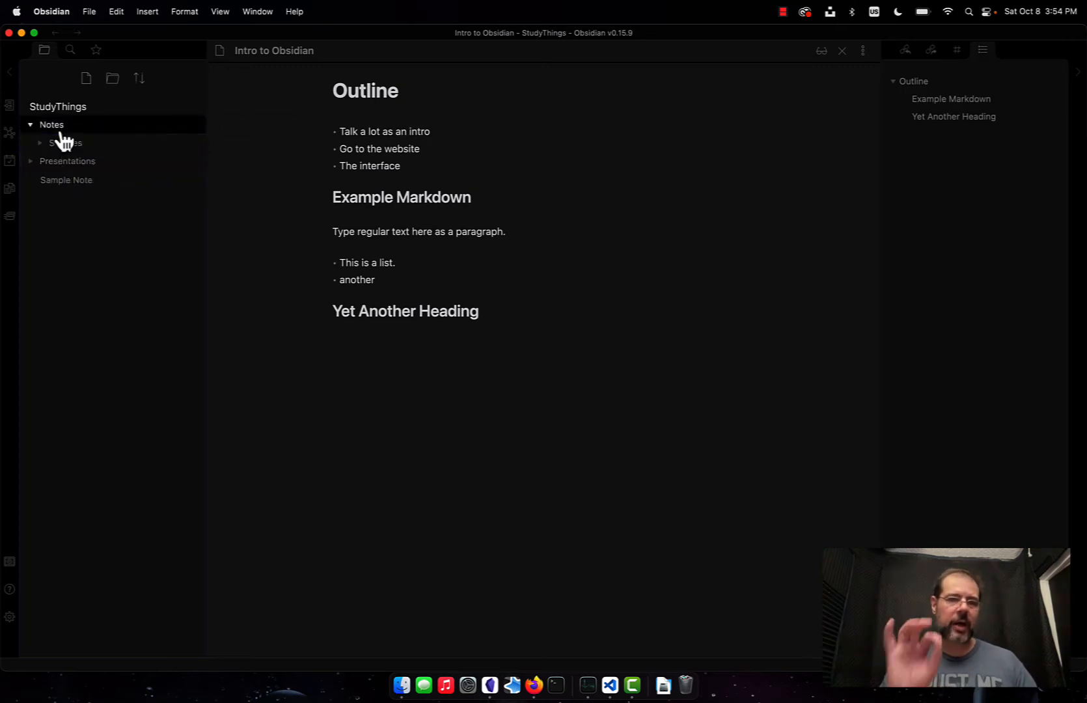
Create a new note titled "Plato - Crito" inside the Sources folder
left_click(40, 144)
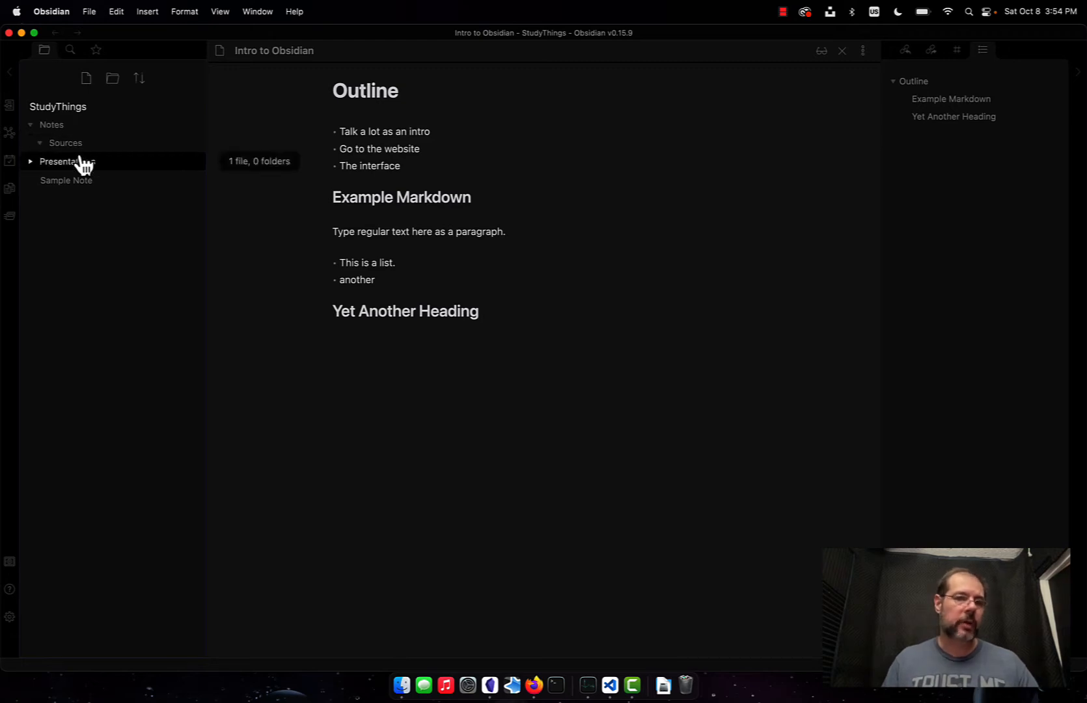
right_click(75, 148)
left_click(110, 161)
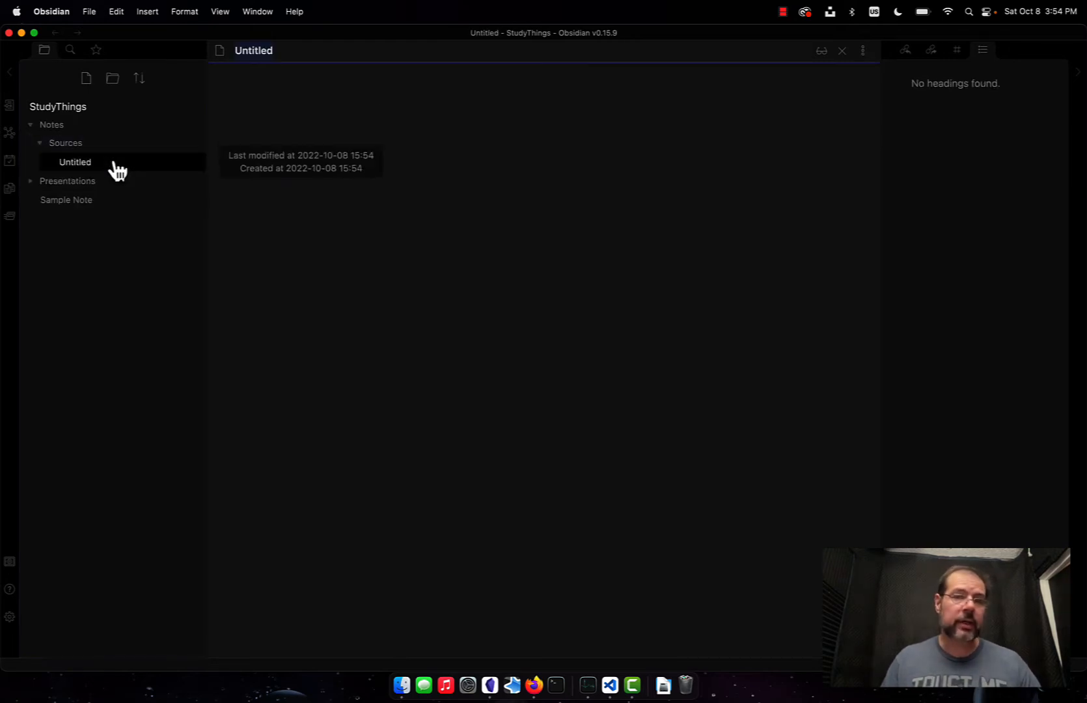
type("Plato")
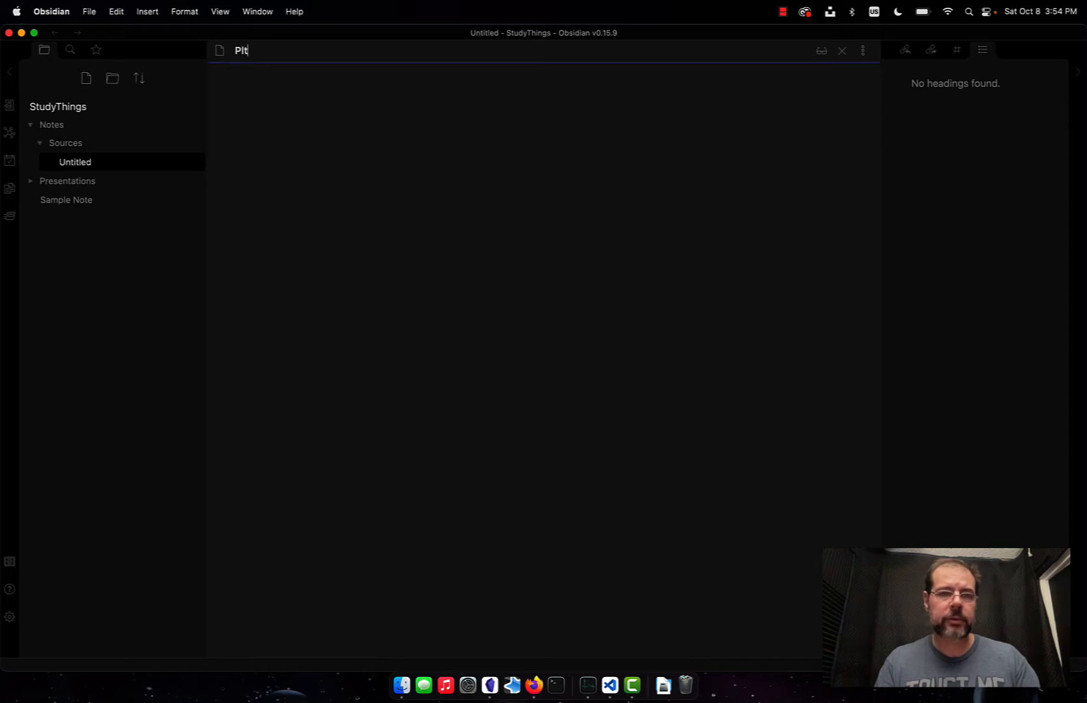
type(" -")
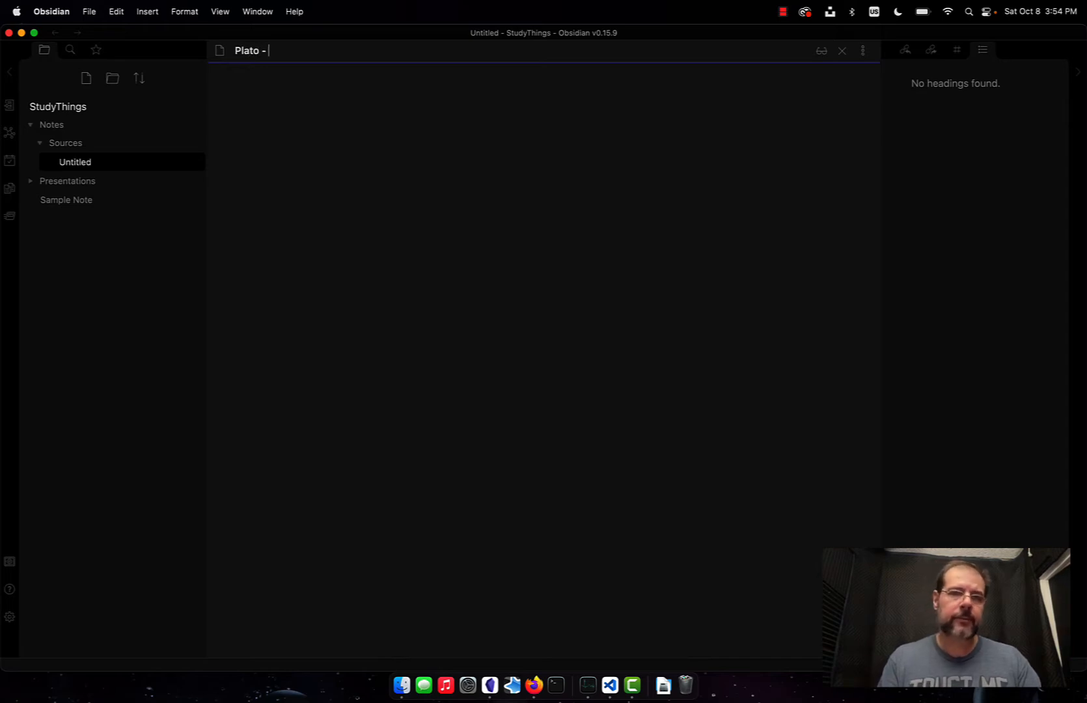
type(" Crito")
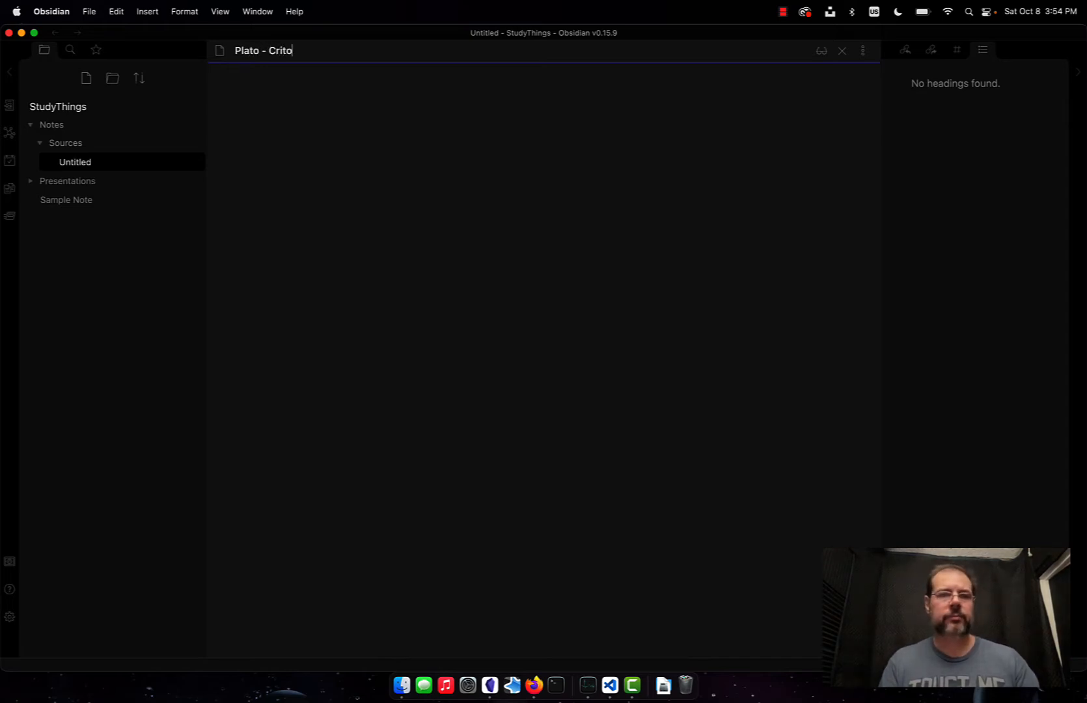
key("Return")
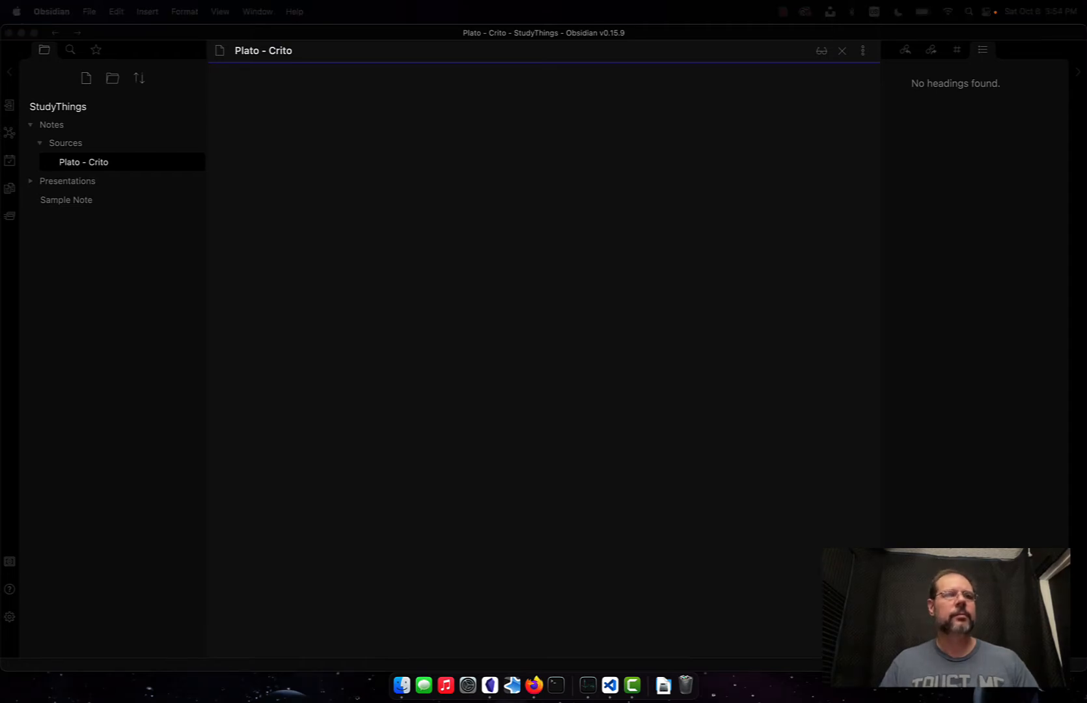
Paste the copied bulleted outline of the Crito into the body of the empty note
left_click(286, 129)
key("super+v")
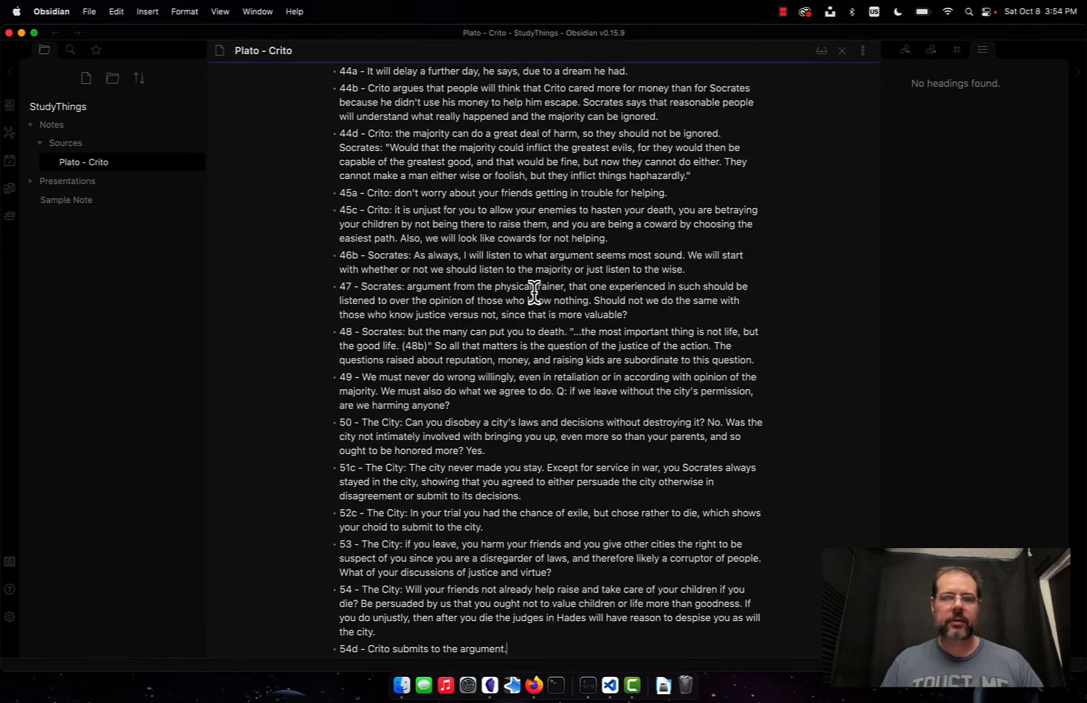
scroll(535, 292, "up", 2)
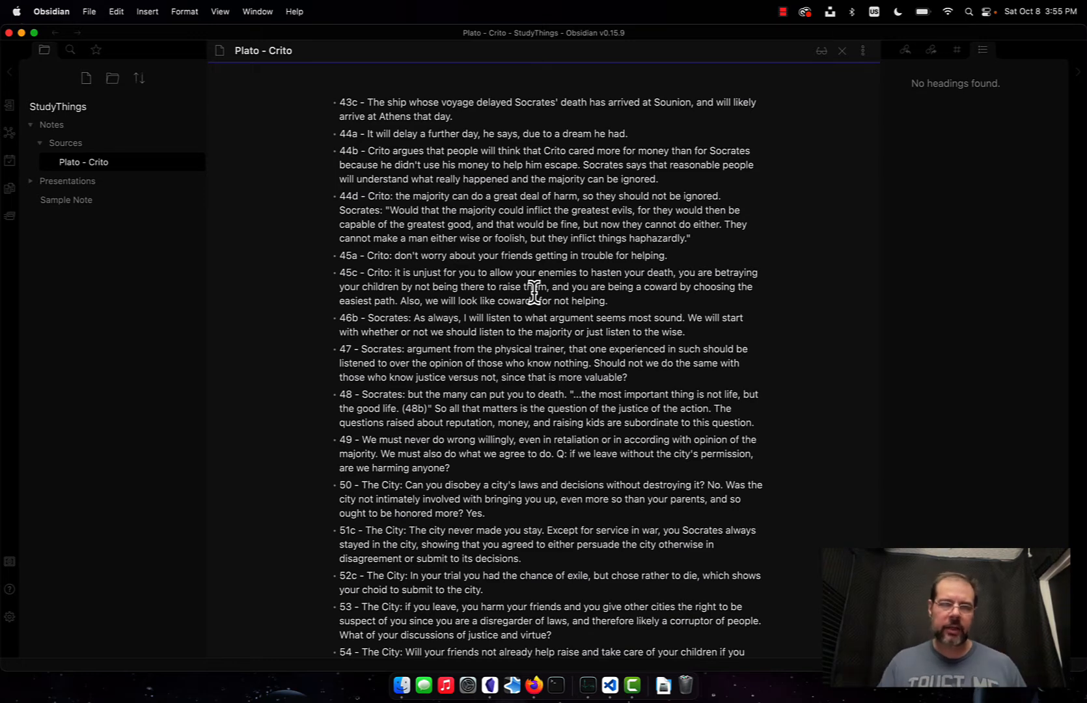
Review the pasted Crito outline from the 43c bullet to the 54d bullet, checking the section references and summaries
left_click(360, 111)
key("Left")
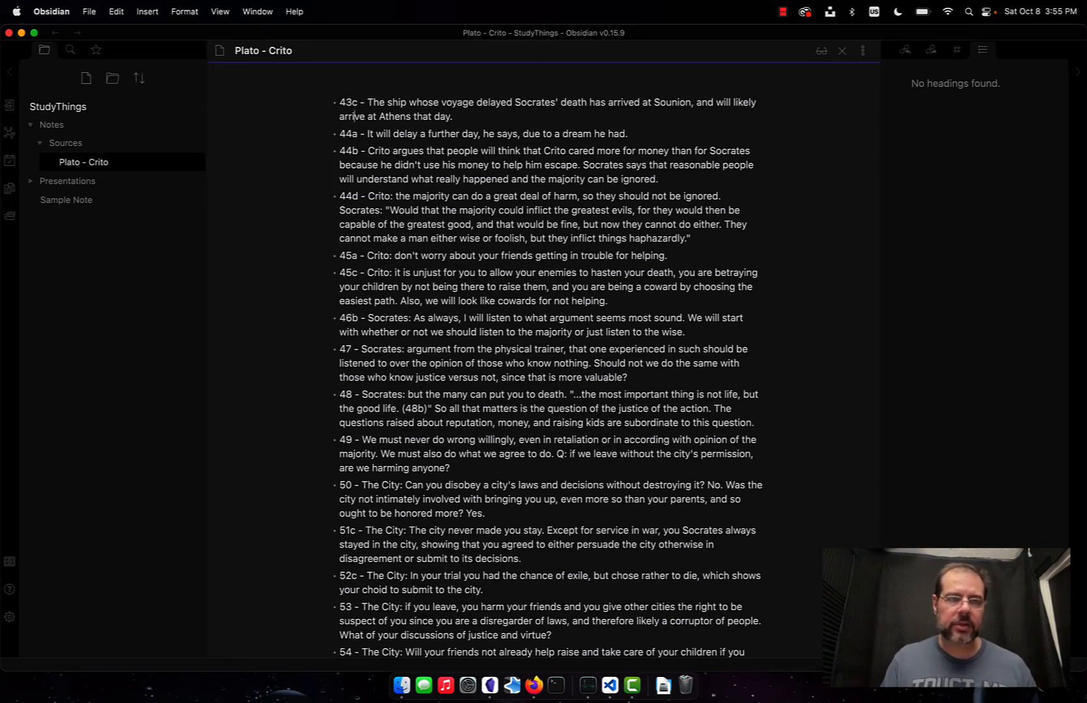
key("Left")
key("Up")
key("Left")
key("Left")
key("Left")
key("Left")
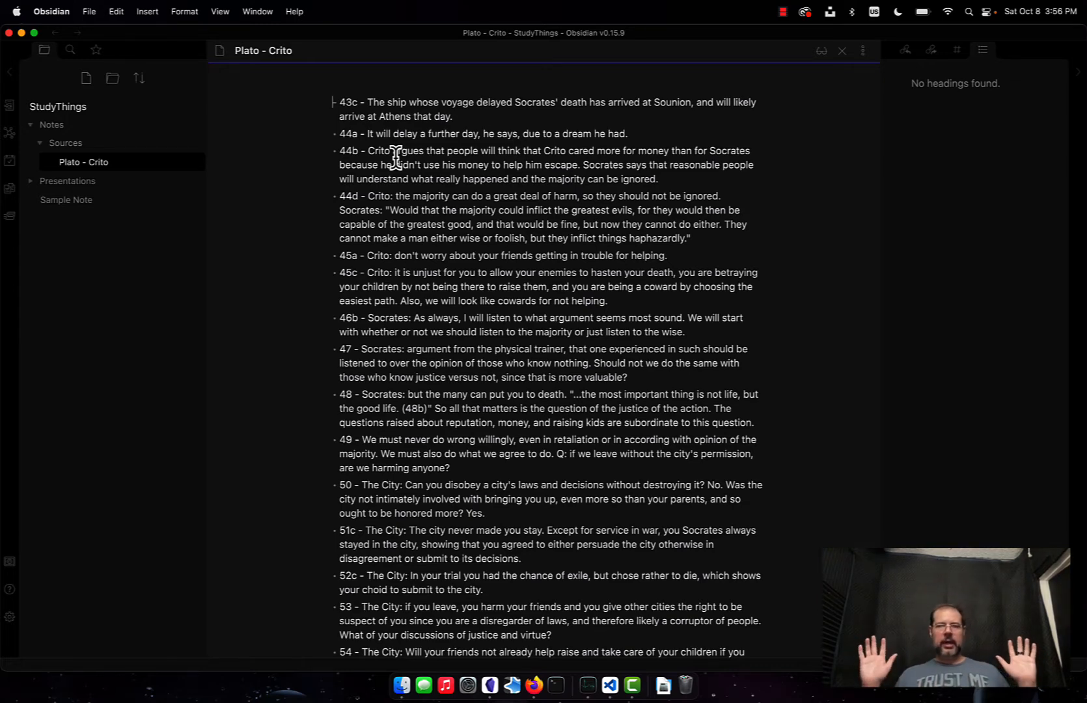
left_click(385, 197)
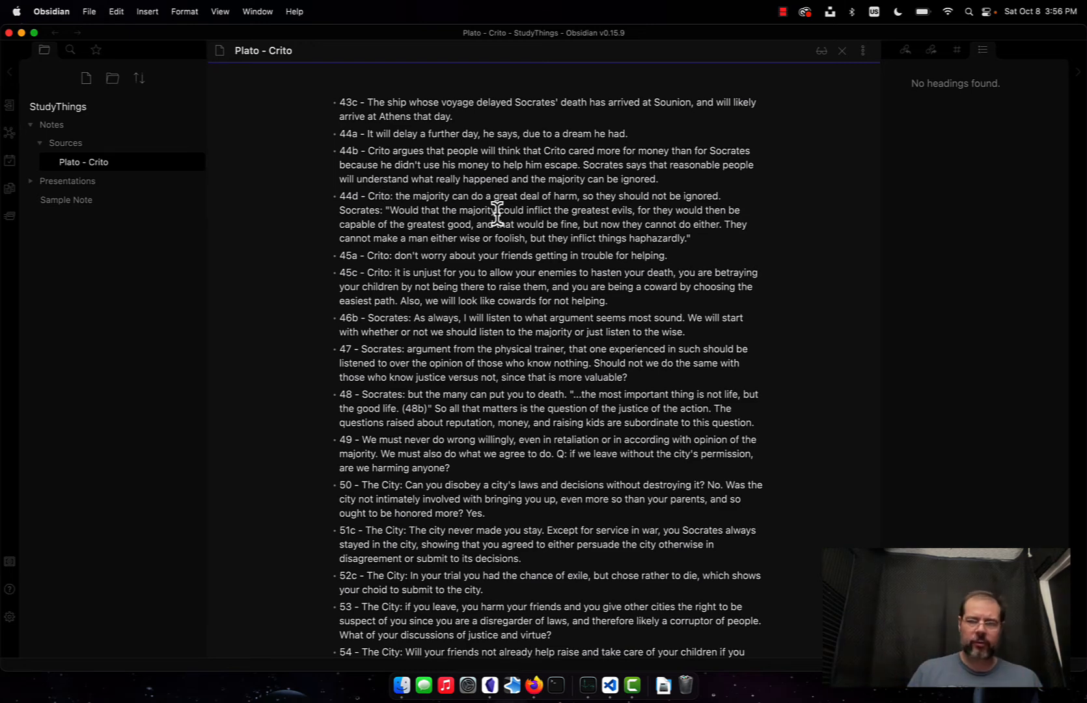
scroll(389, 249, "down", 1)
scroll(389, 249, "down", 4)
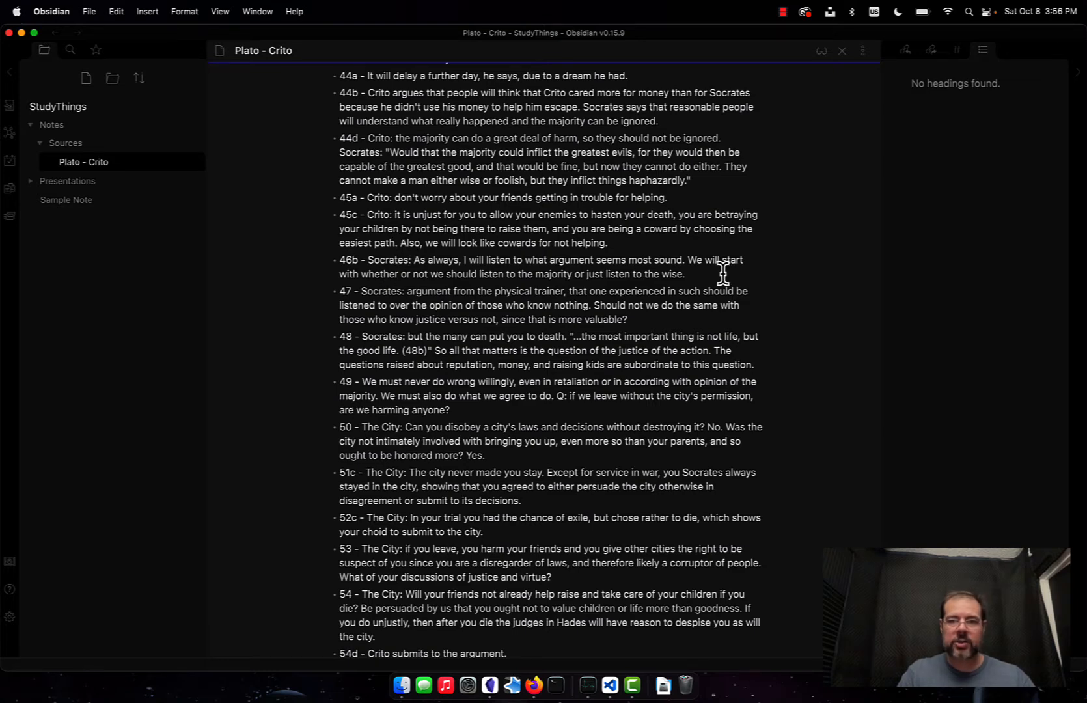
scroll(494, 430, "down", 2)
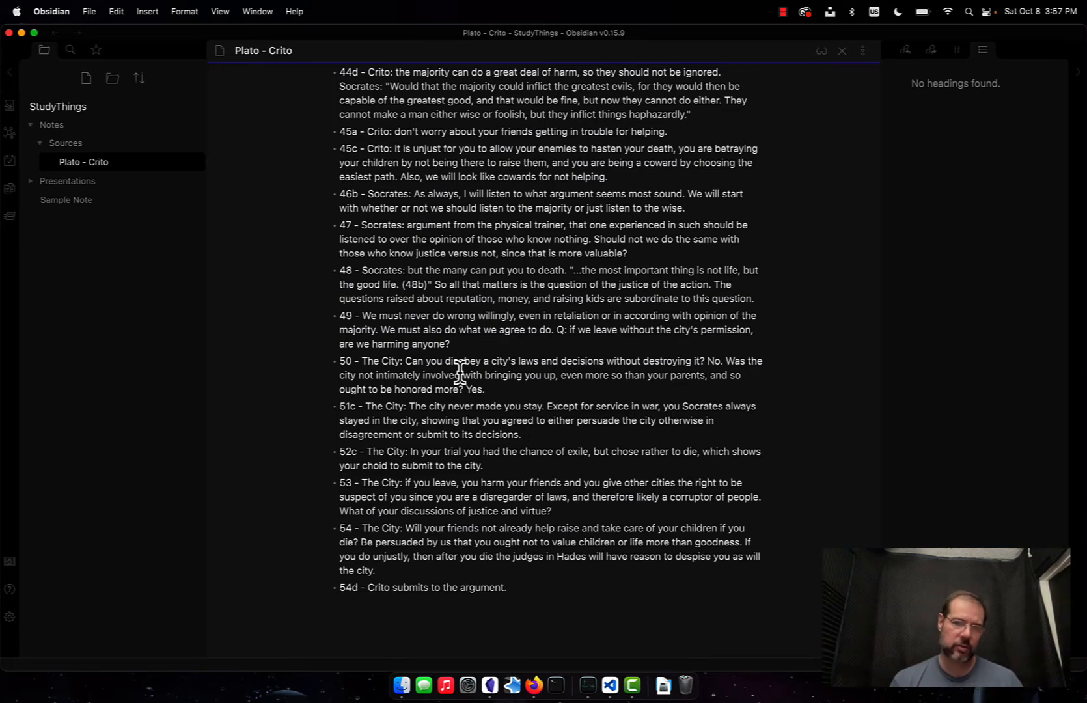
scroll(454, 322, "up", 5)
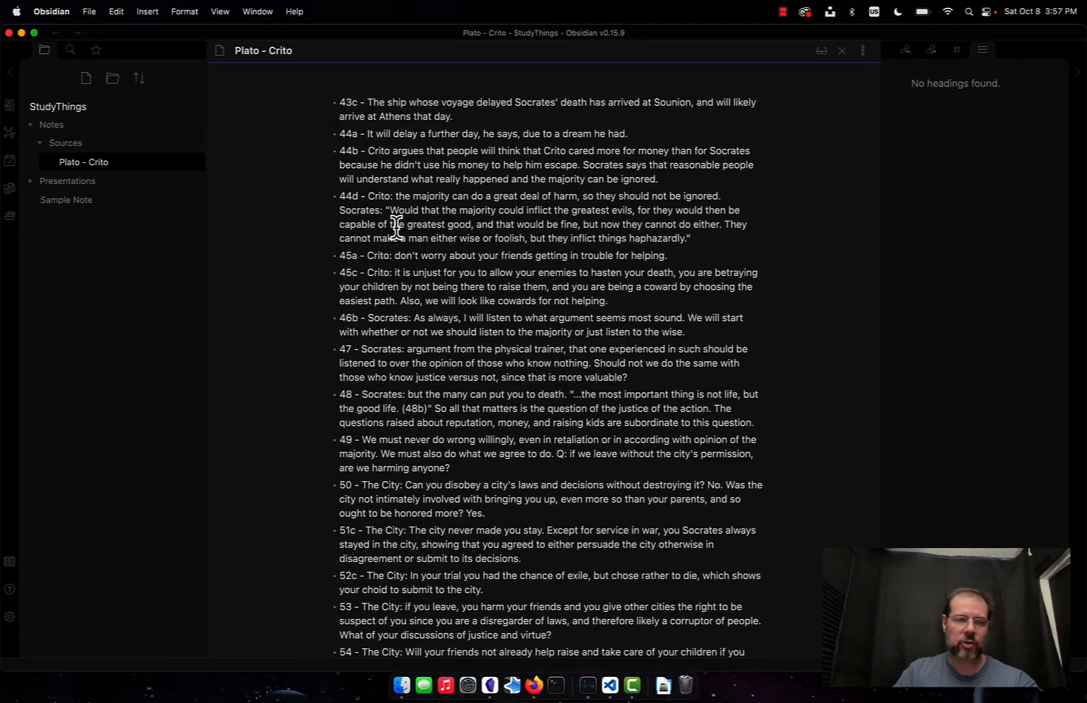
scroll(405, 260, "down", 1)
scroll(408, 275, "down", 5)
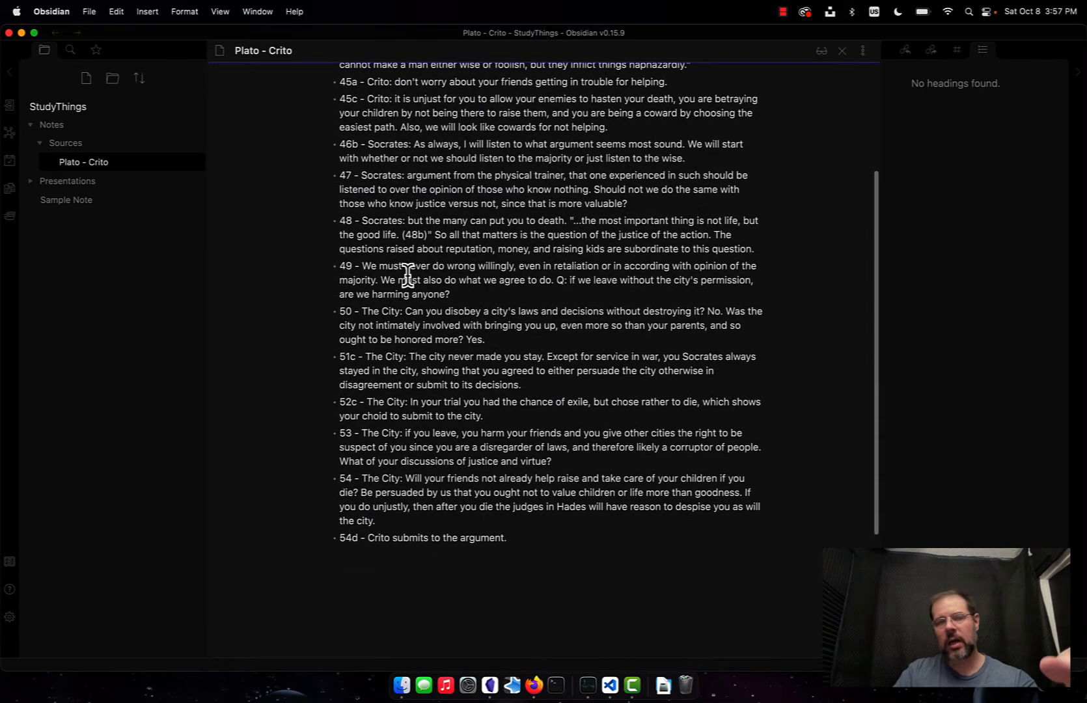
scroll(407, 275, "up", 2)
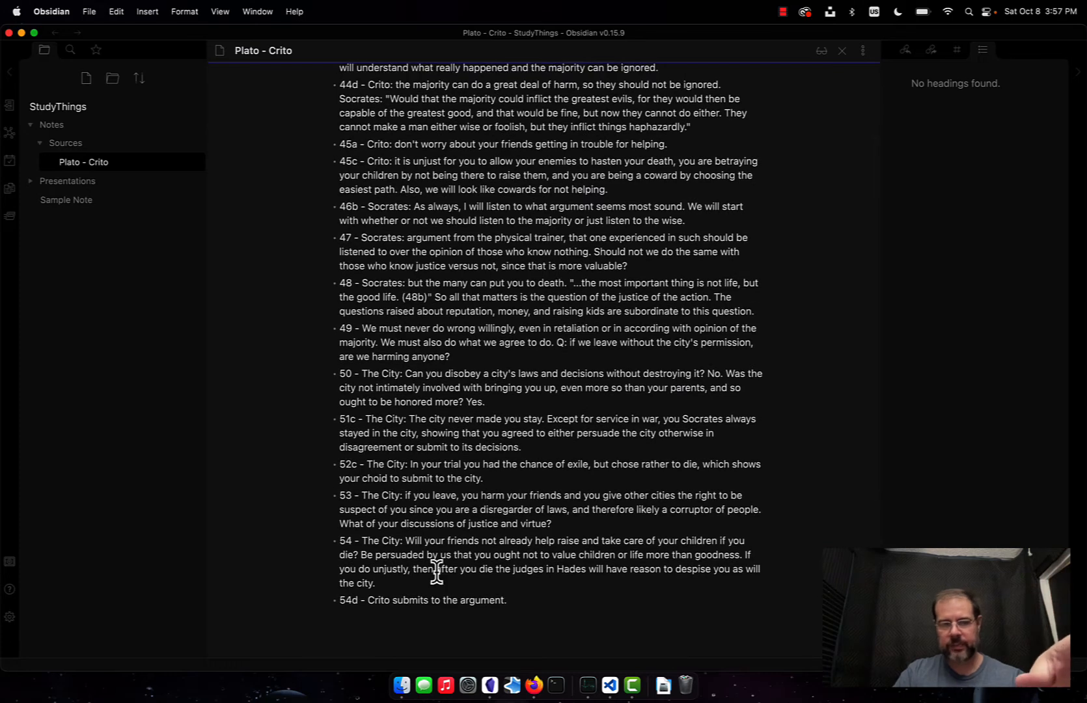
left_click(554, 480)
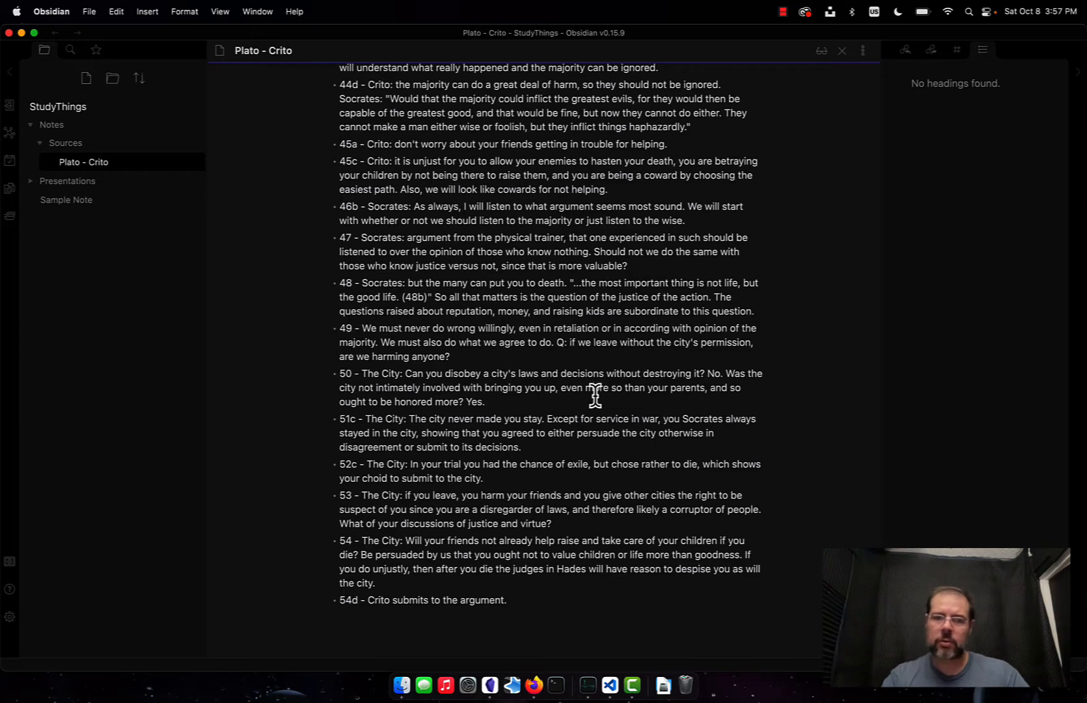
Search the Crito note for "justice" and step through the matches
key("cmd+f")
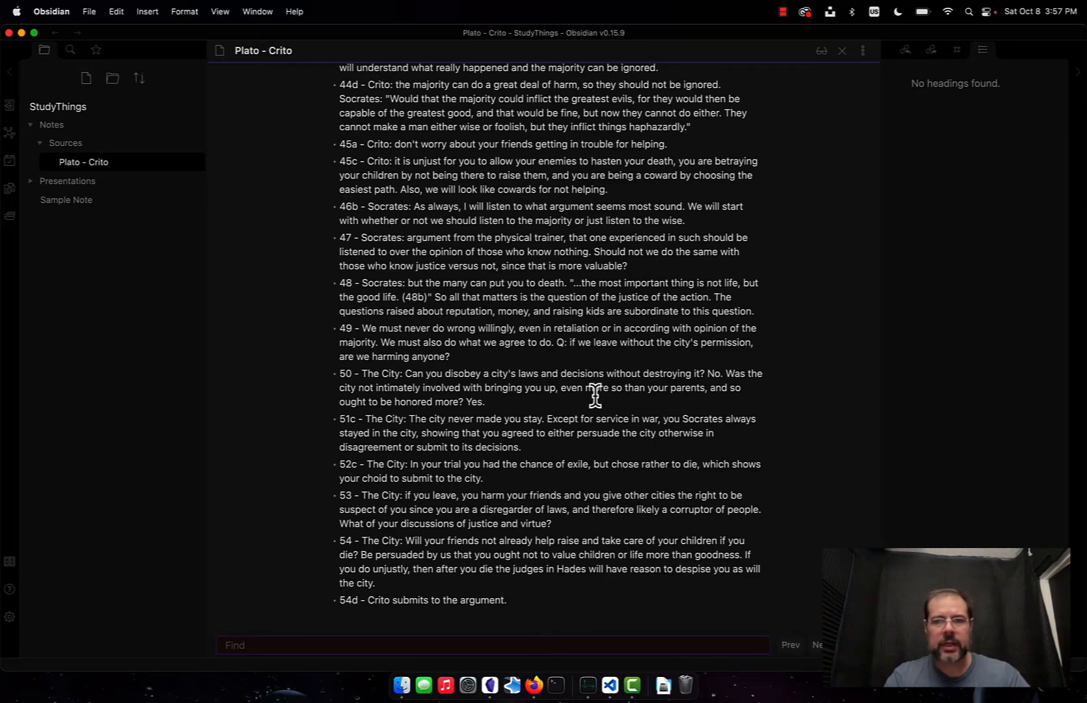
type("justice")
key("Return")
key("Return")
key("Return")
key("Return")
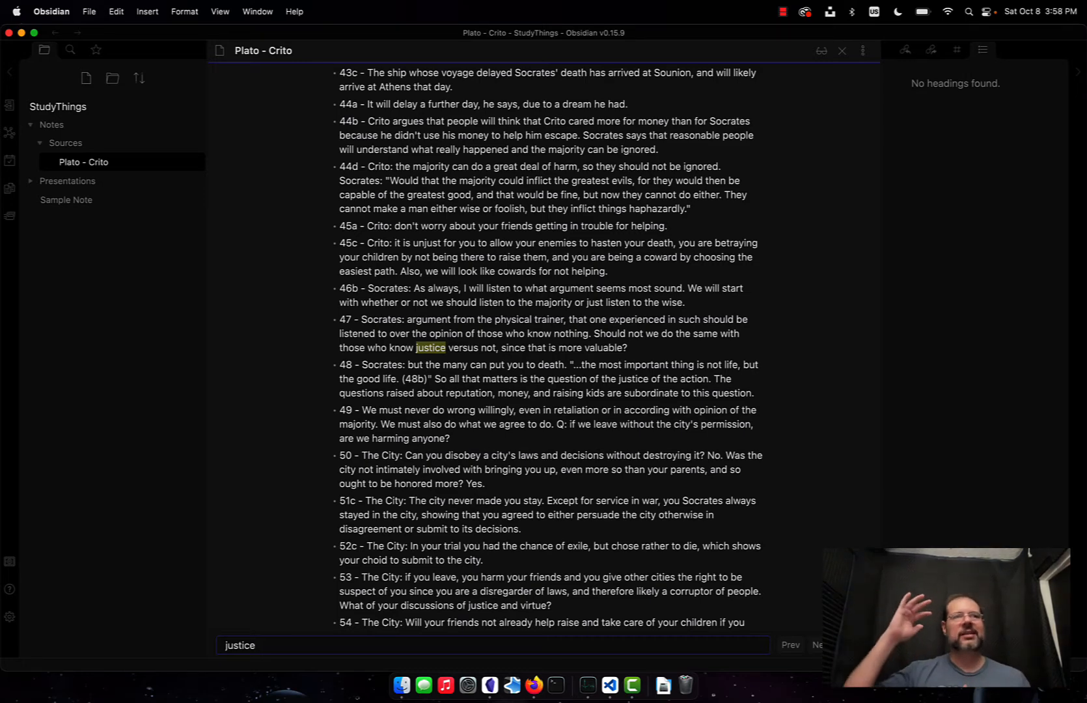
left_click(596, 299)
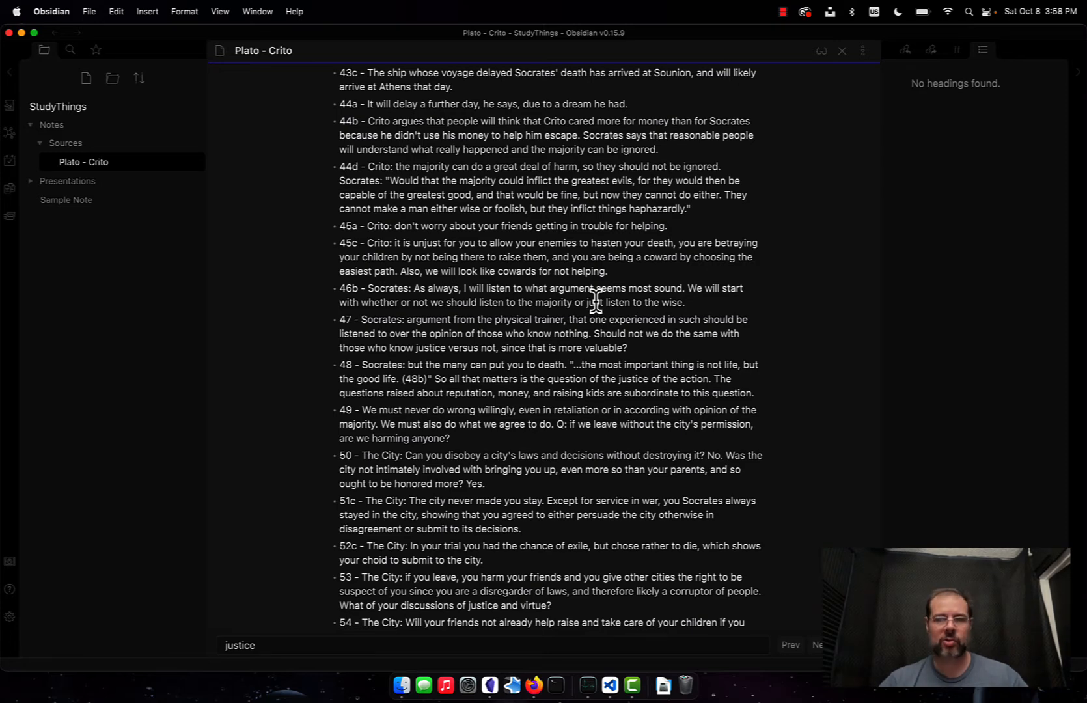
Insert blank lines above the first bullet and add the level-two heading "Long Outline" over the list
scroll(596, 300, "up", 1)
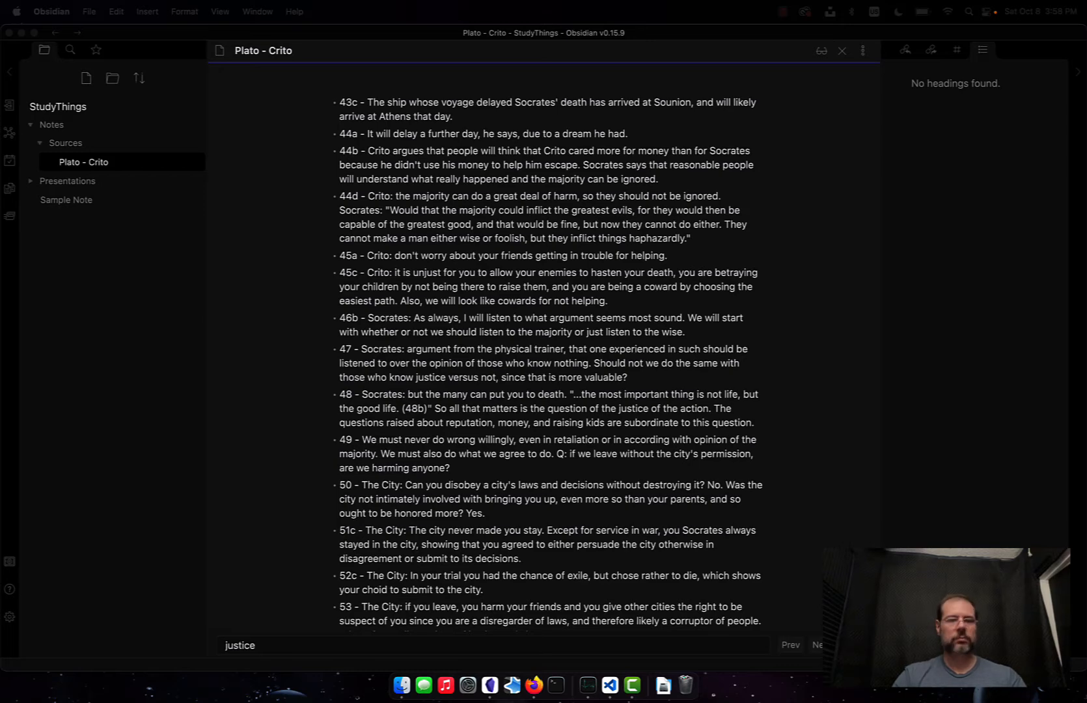
left_click(409, 158)
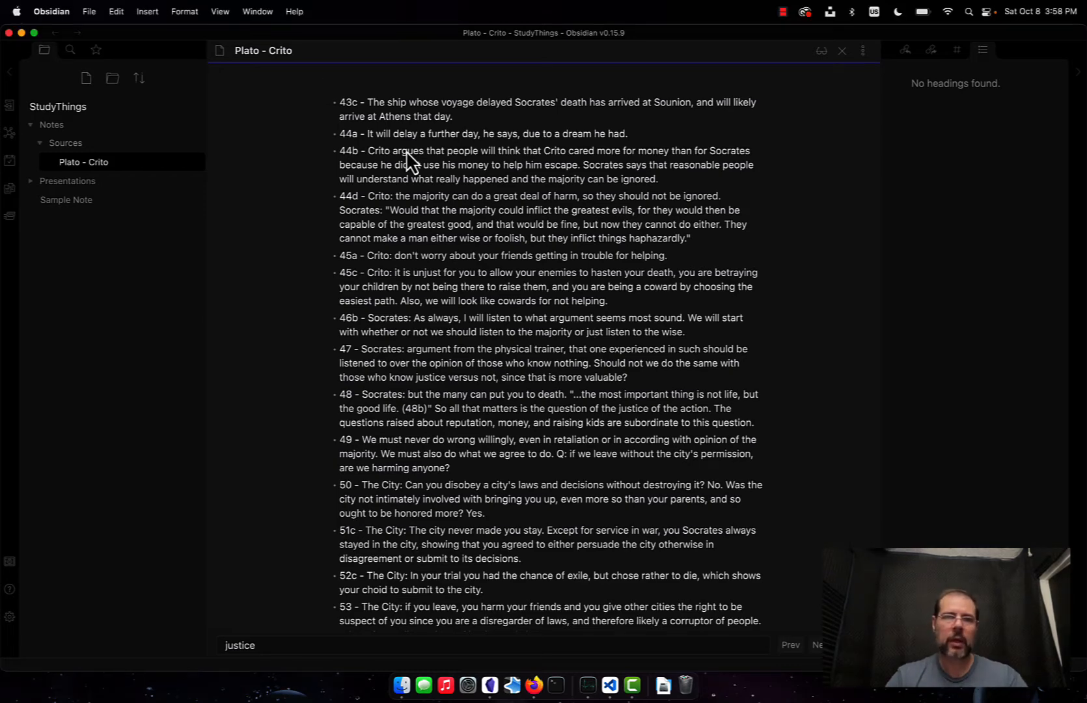
left_click(371, 134)
key("Up")
key("Up")
key("Up")
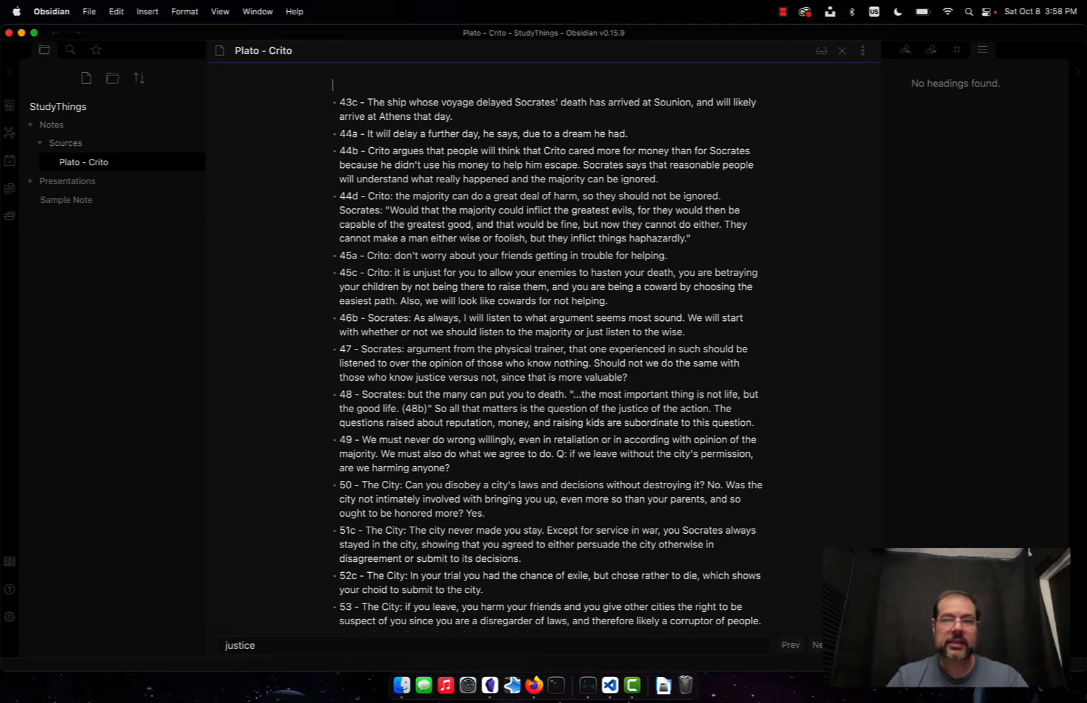
key("Return")
key("Return")
key("Return")
key("Return")
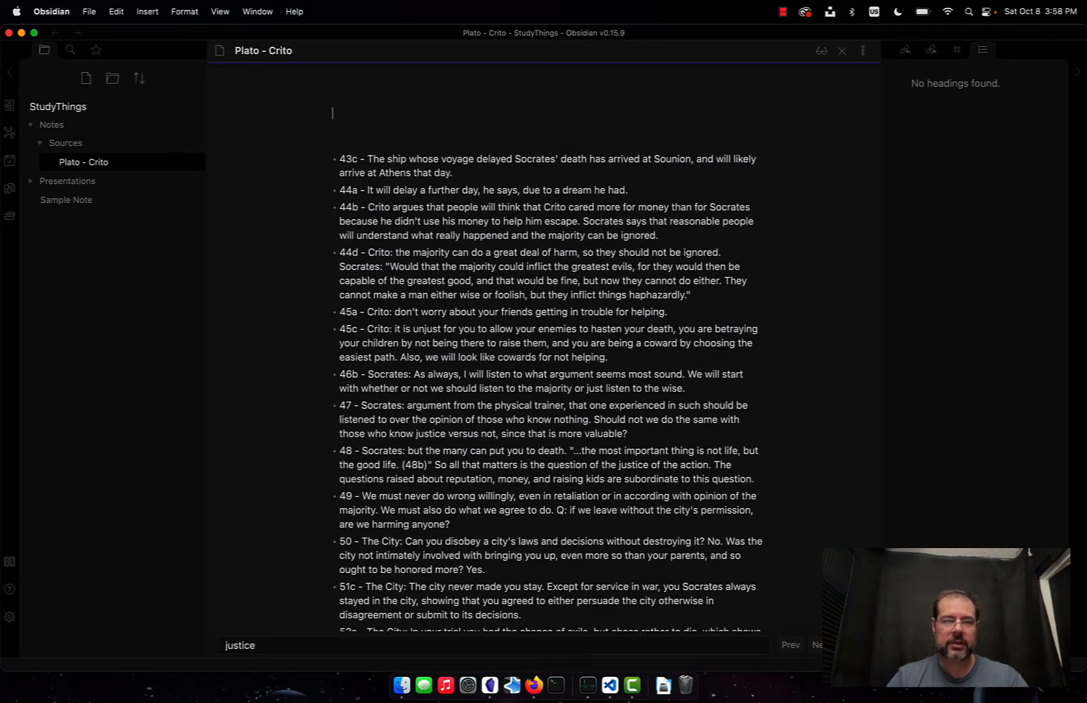
type("## L")
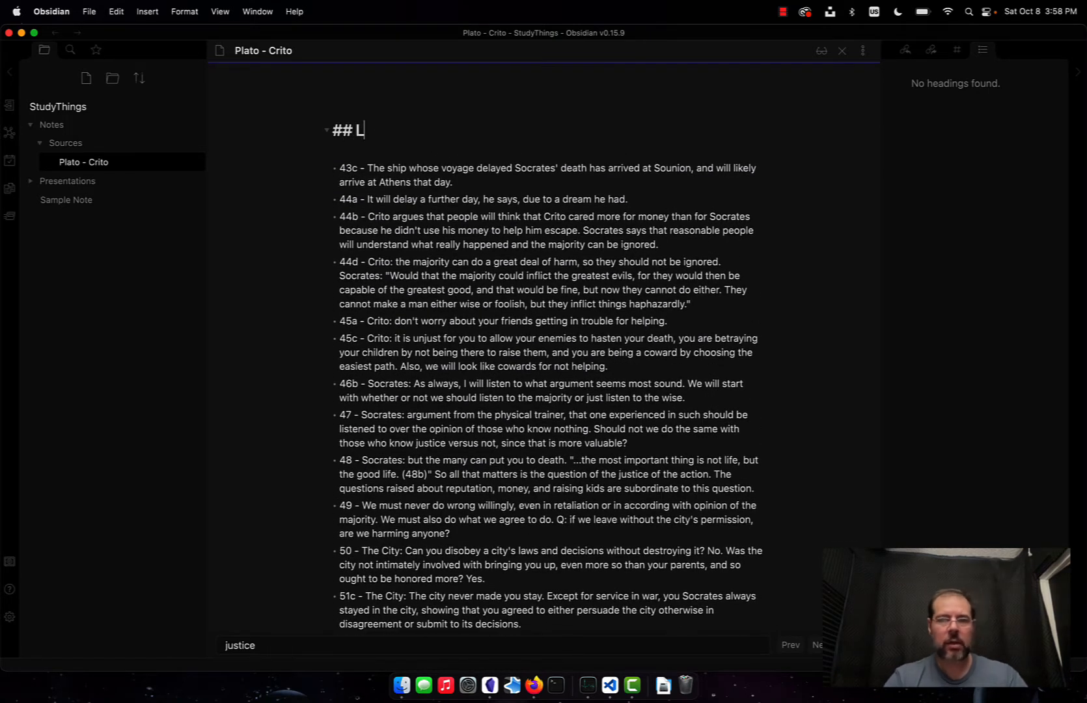
type("ong Outline")
Add the level-two heading "Short Outline" above the Long Outline section of the Crito note
key("Up")
key("Up")
key("Up")
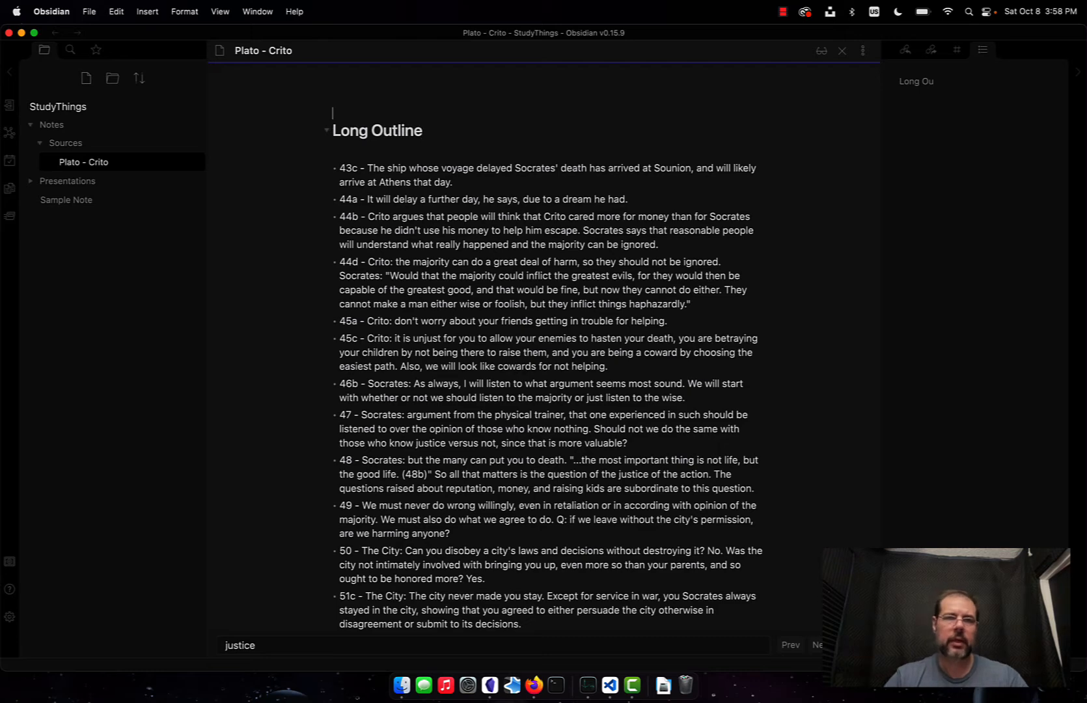
key("Return")
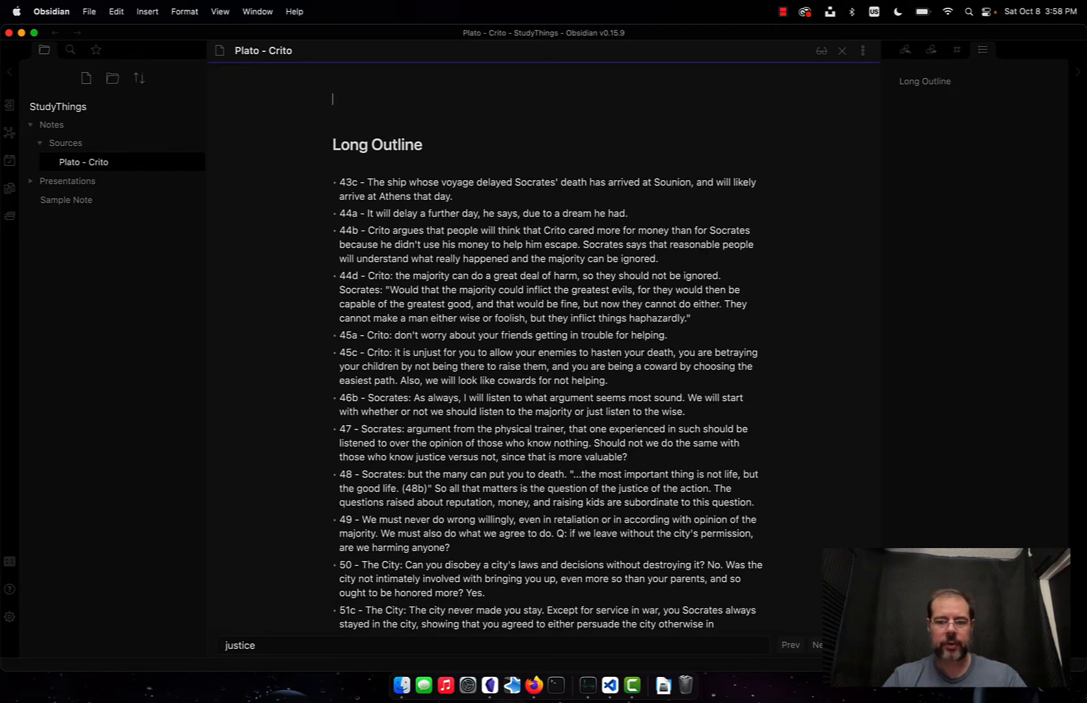
type("## Short ")
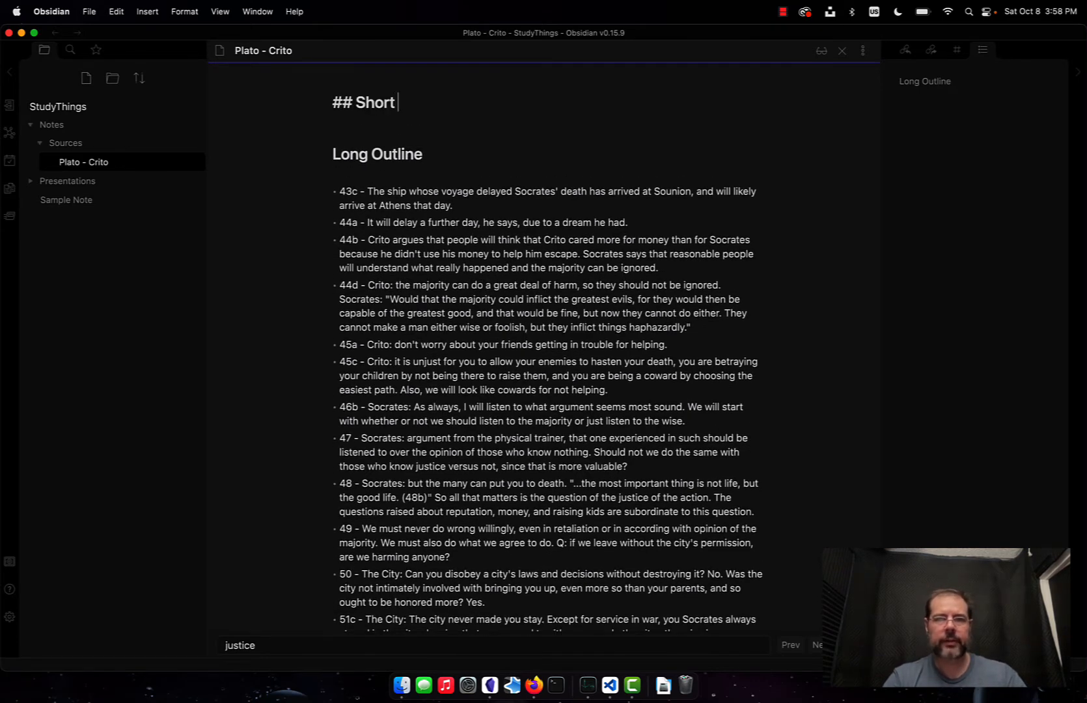
type("Outline")
Under Short Outline, add five summary bullets covering 43-44b, 44b-46a, 46b-50a, 50a-54c and 54d
key("Return")
type("- 43-44b - Setup: Socrates is in prison, awaiting his death. - 44b-46a - Crito's argument: it is more just for Socrates to escape death and go into exile. It's better for your friends because the mob will think they are bad friends. It is better for the children because he could raise them if he were to live. - 46b-50a - Socrates says he will listen to sound argument. First they dialog on how it is important to listen to the wise and not the mob. Second they dialog on how living a just life is the most important thing, not life itself at the expense of a just life, and that they should never willingly do anything unjust. - 50a-54c - Socrates speaks as the polis personified and argues that his flight would be an act of injustice and a betrayal of his principles. - 54d - Crito submits to Socrates' argument")
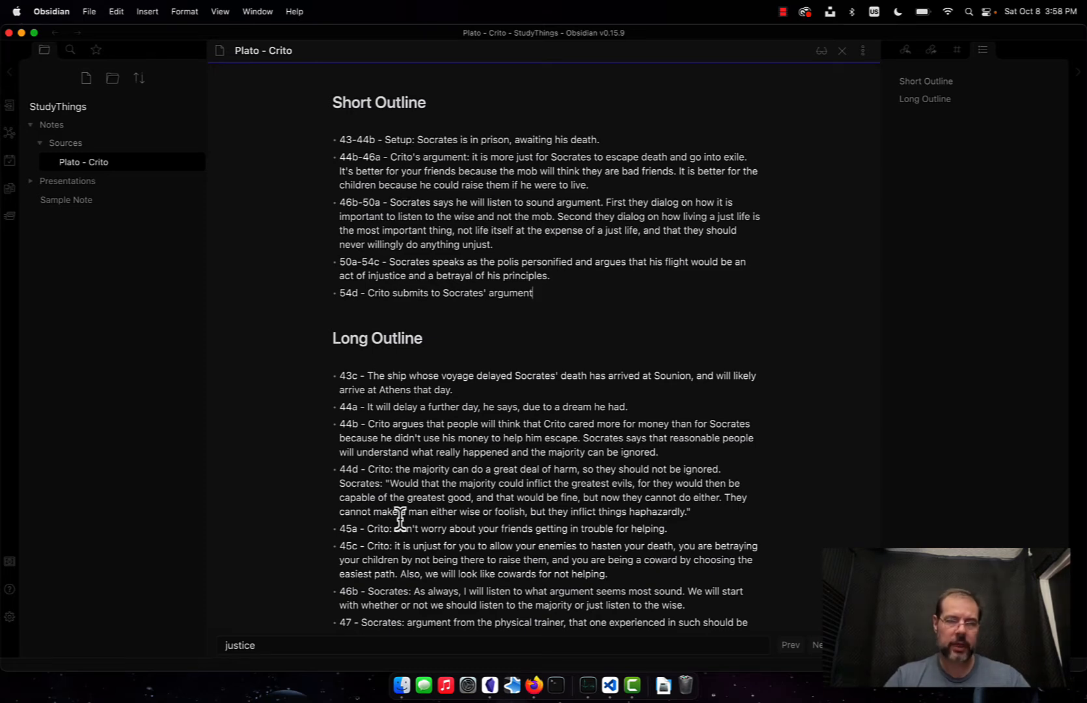
scroll(400, 519, "down", 3)
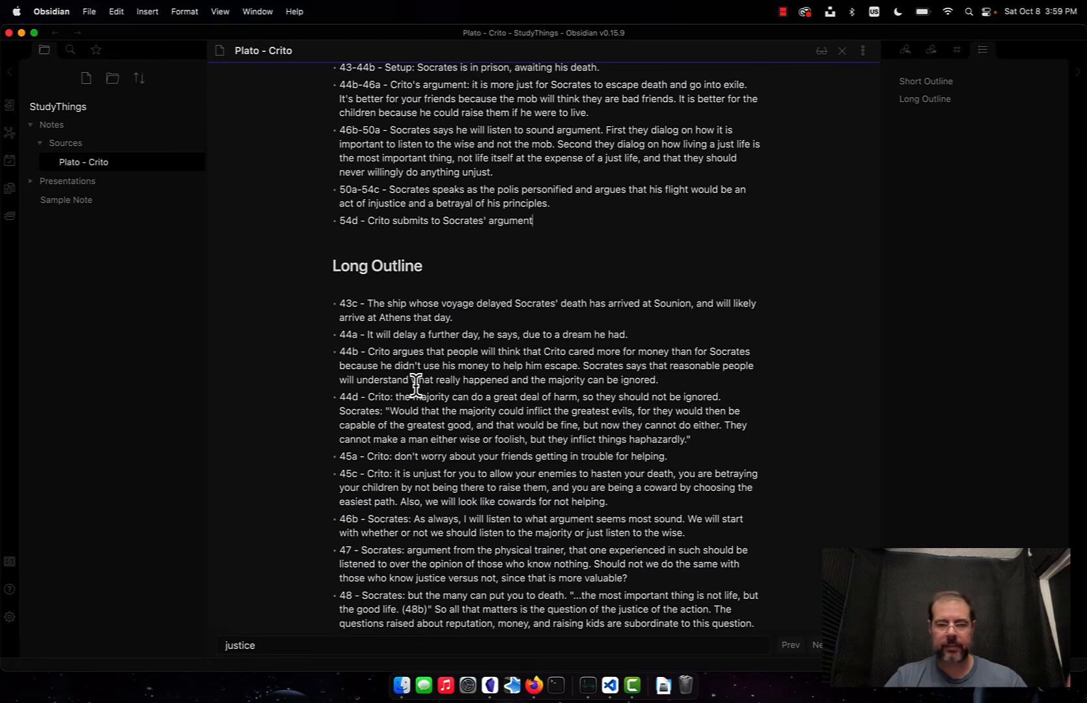
scroll(415, 385, "up", 2)
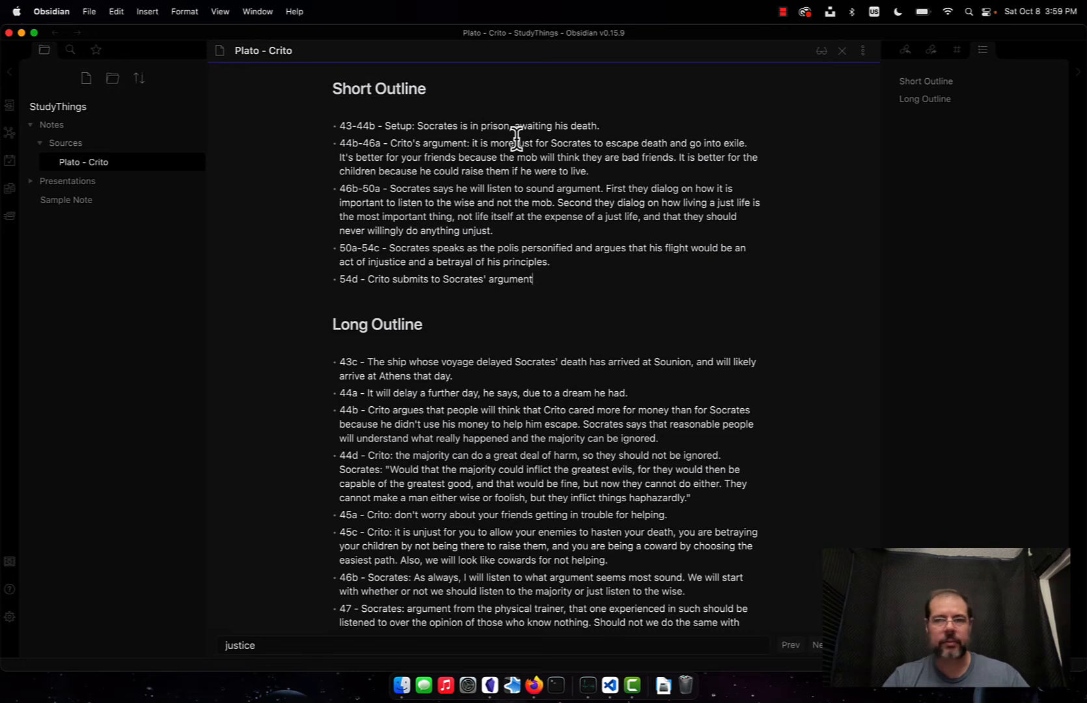
left_click(627, 128)
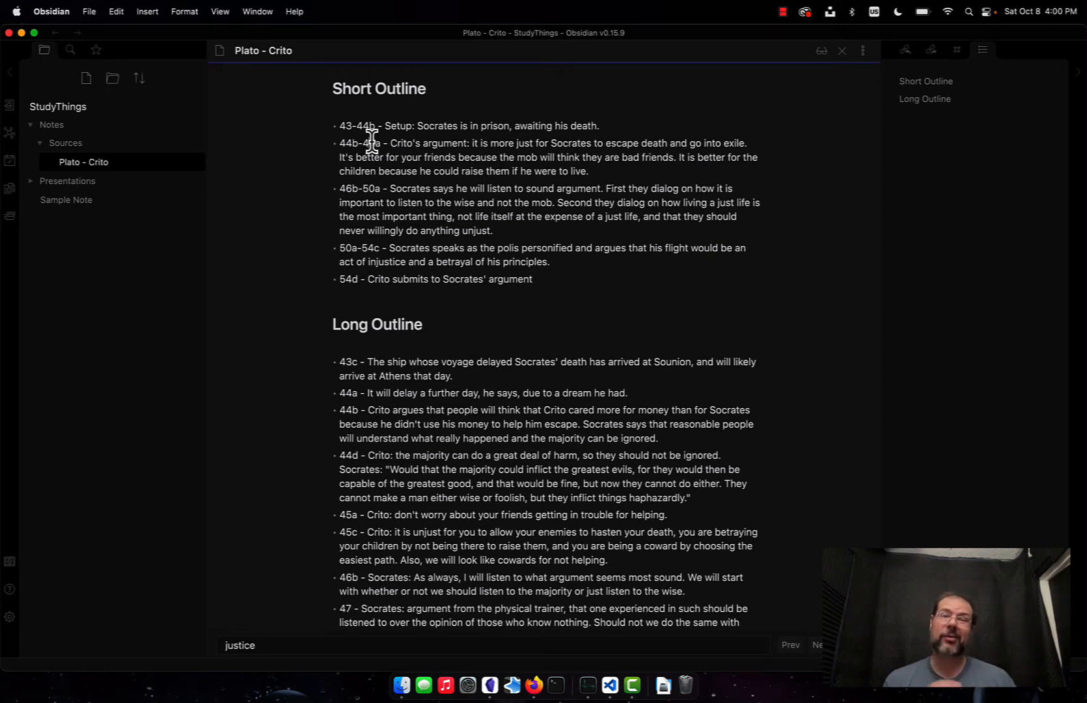
left_click(369, 143)
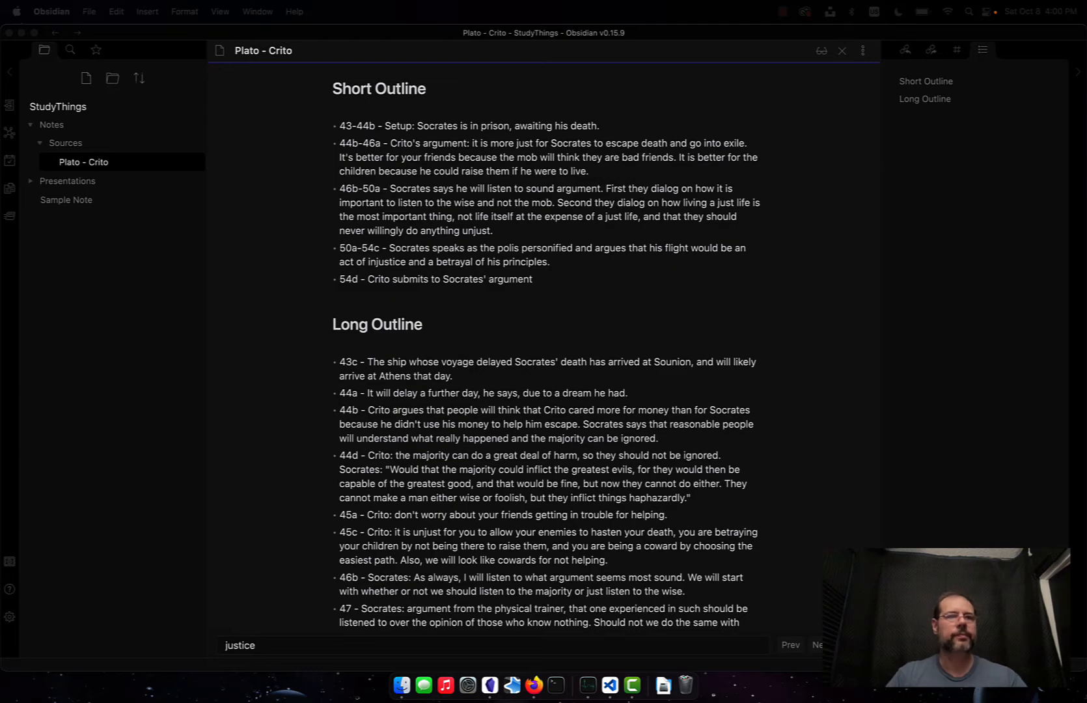
Replace the Long Outline list with a version that nests its bullets under the Short Outline's section summaries
left_click(371, 345)
key("Down")
scroll(370, 346, "down", 8)
left_click(545, 478, "shift")
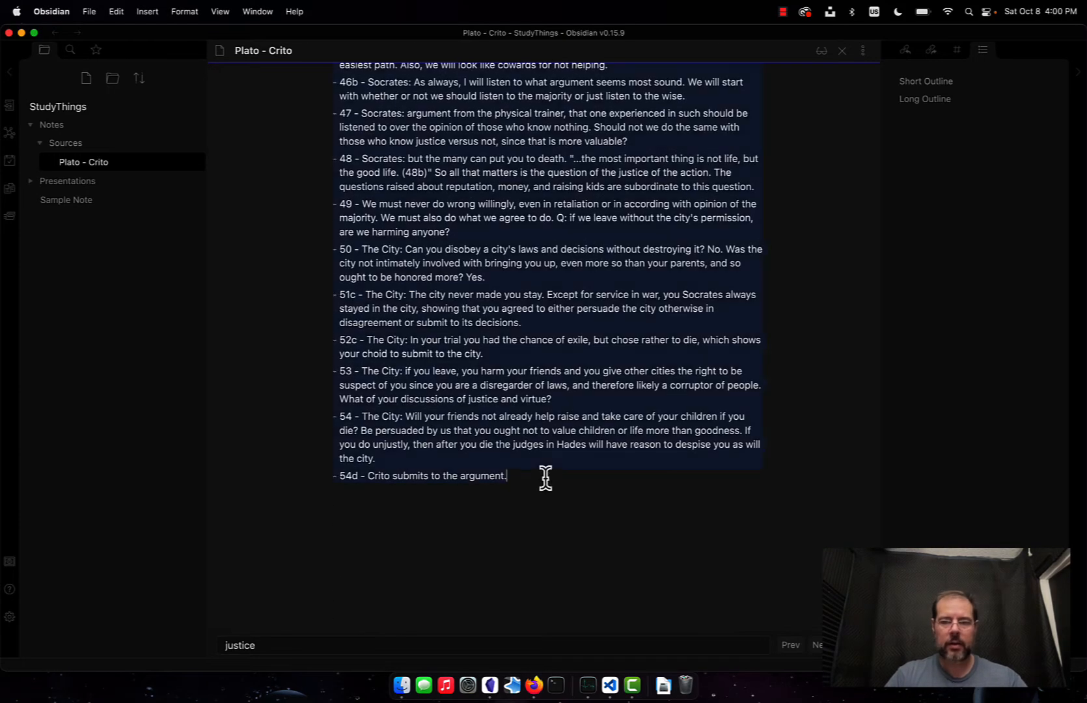
key("super+c")
scroll(578, 502, "up", 10)
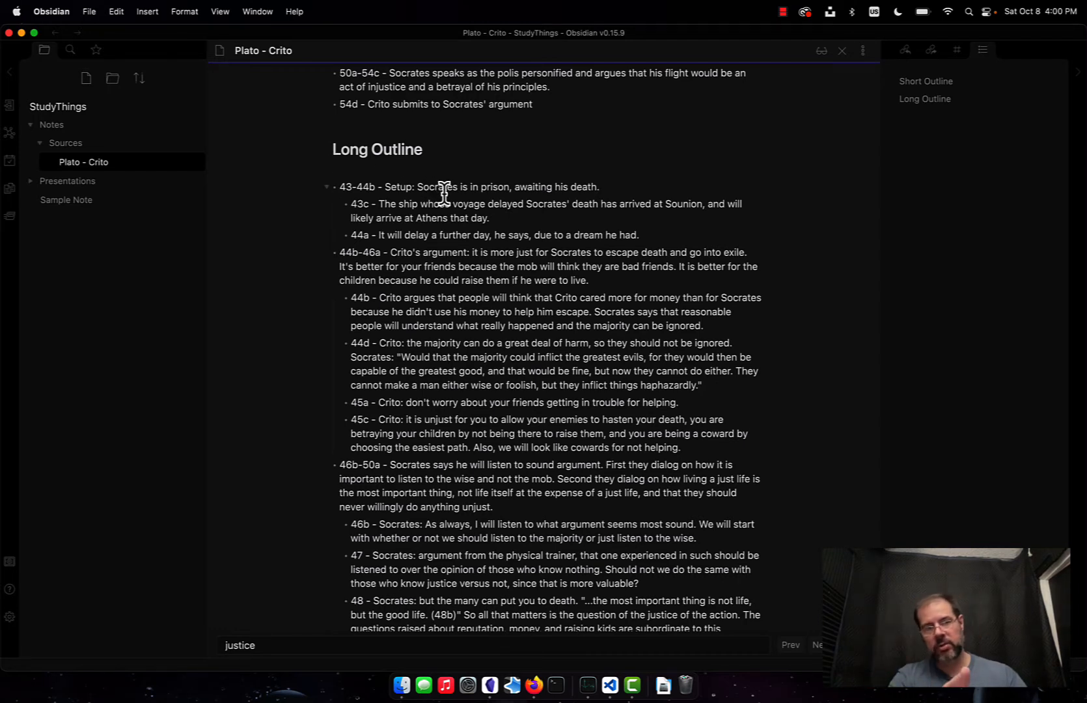
Indent the 43c and 44a bullets in the Long Outline one level deeper and move them back out
left_click_drag(529, 236, 425, 203)
key("Tab")
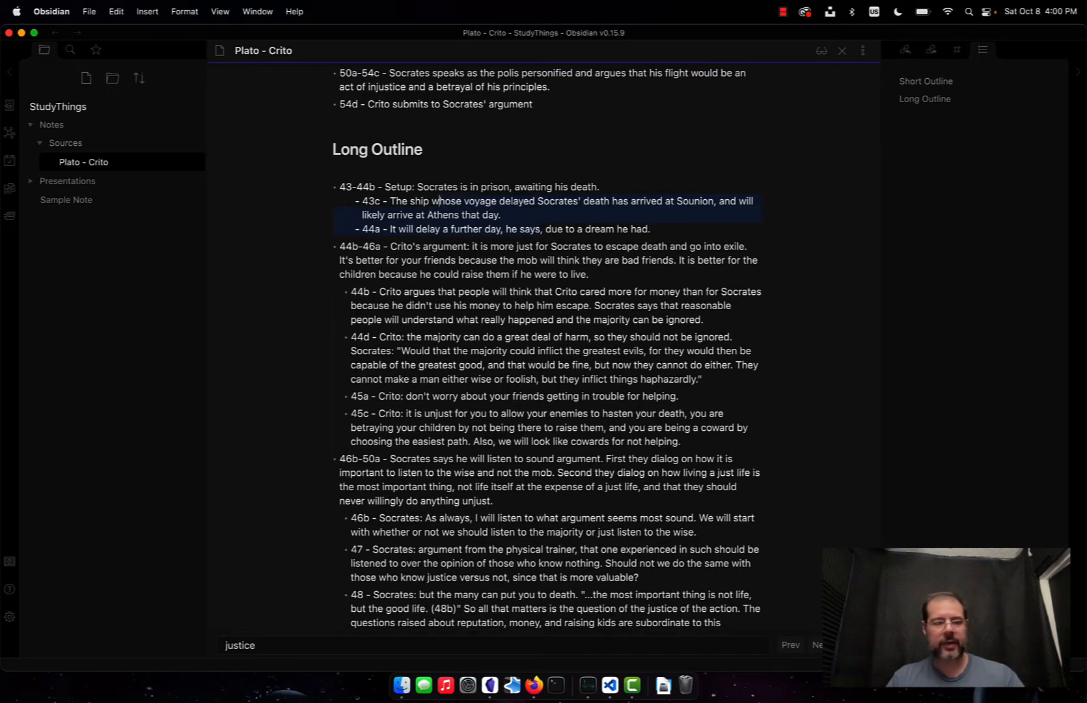
key("shift+Tab")
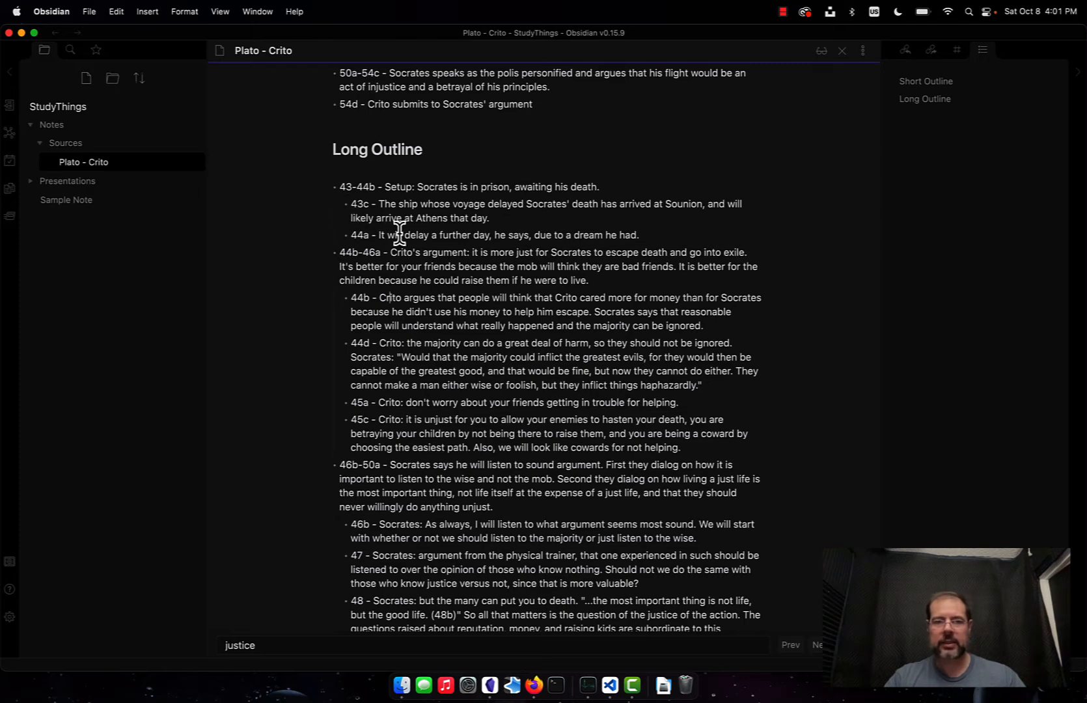
Review the nested Long Outline from 43-44b to 54d, checking which detailed bullets fall under each summary
scroll(407, 384, "down", 1)
scroll(406, 384, "down", 2)
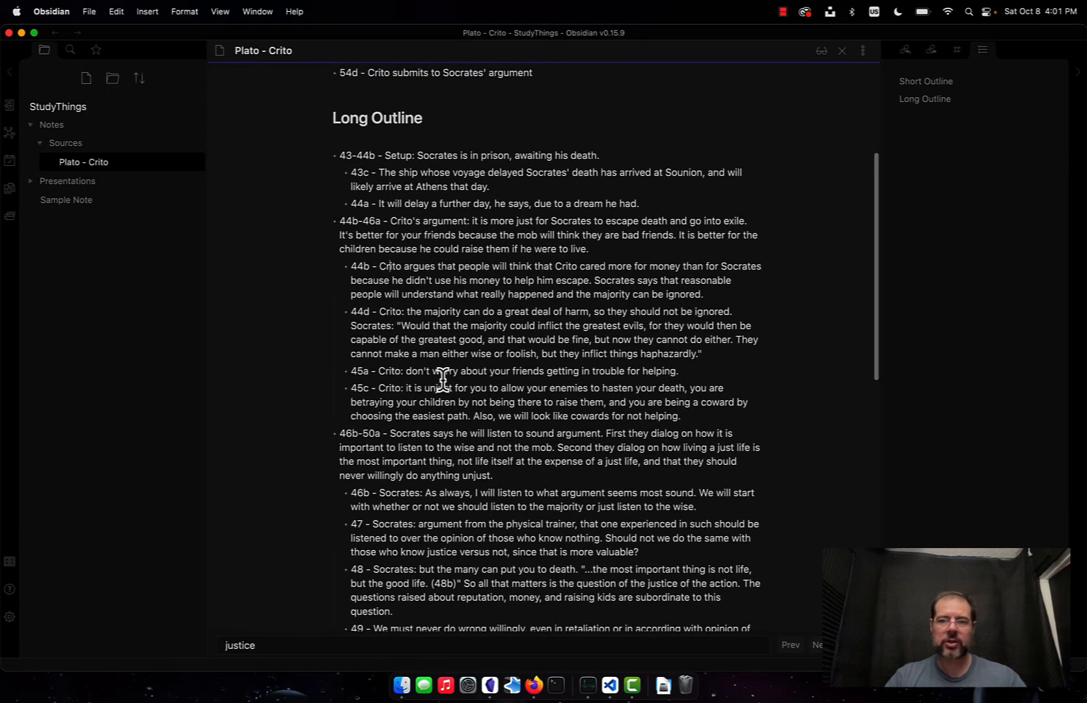
scroll(428, 302, "down", 1)
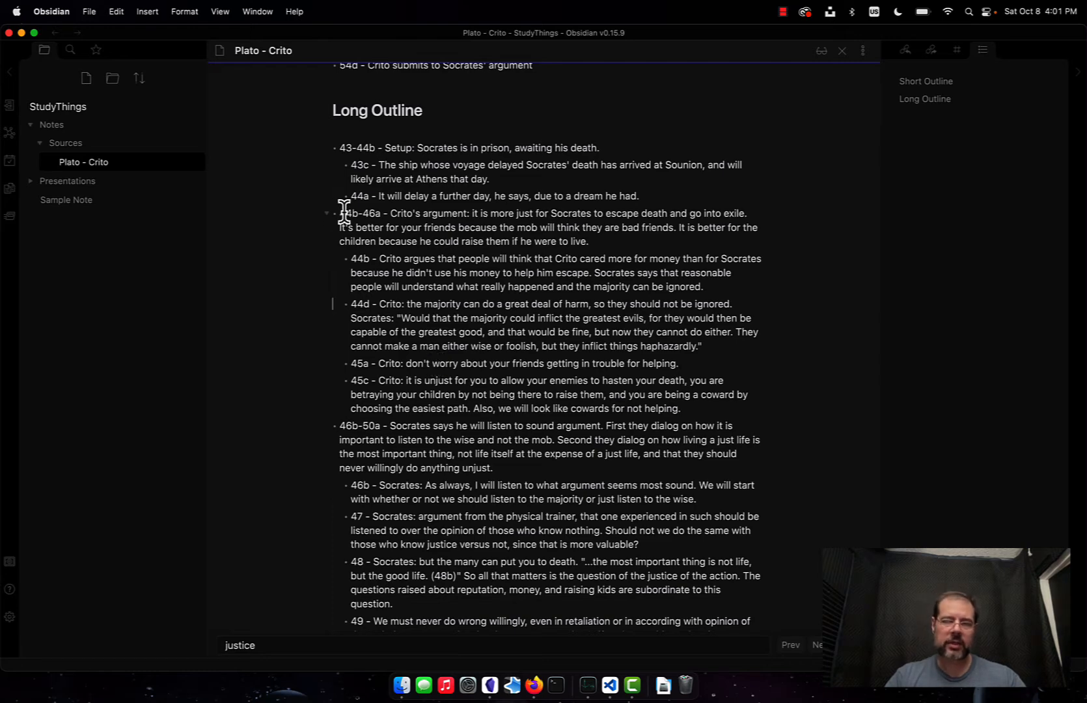
scroll(405, 423, "down", 5)
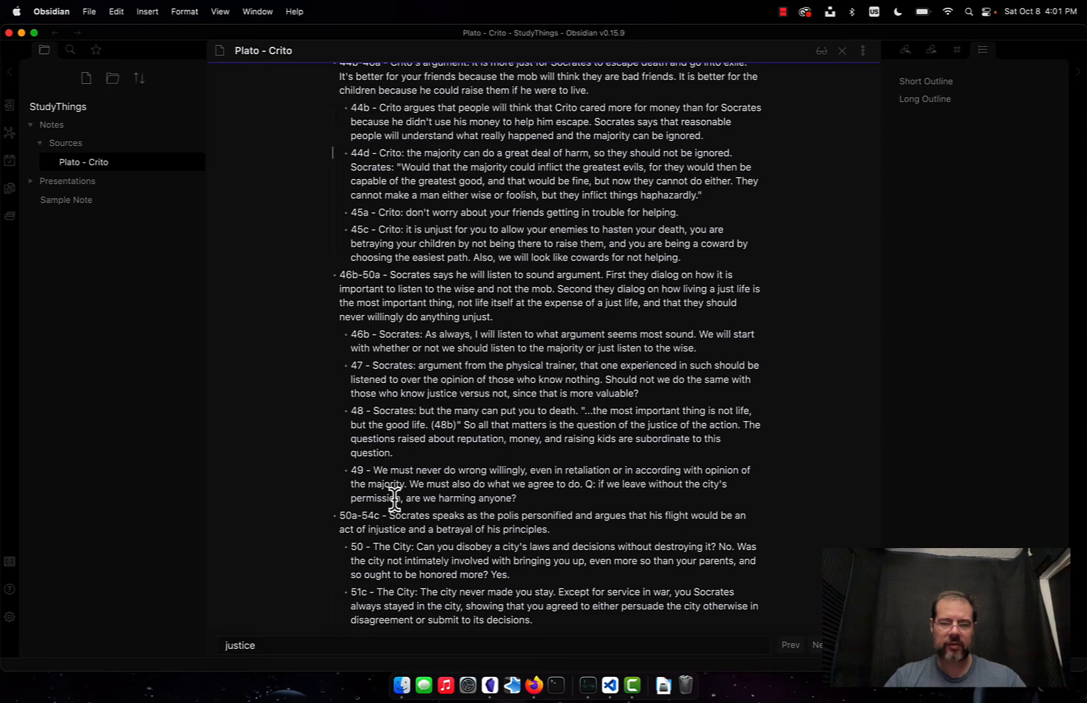
scroll(394, 498, "down", 2)
scroll(394, 498, "down", 6)
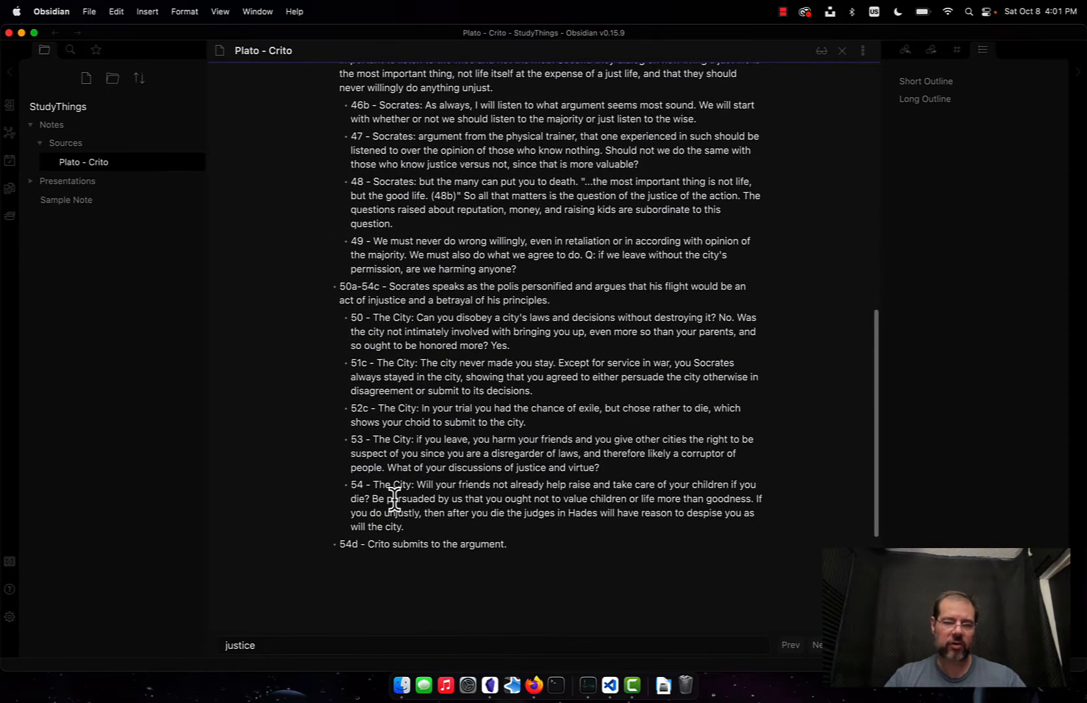
scroll(395, 499, "up", 20)
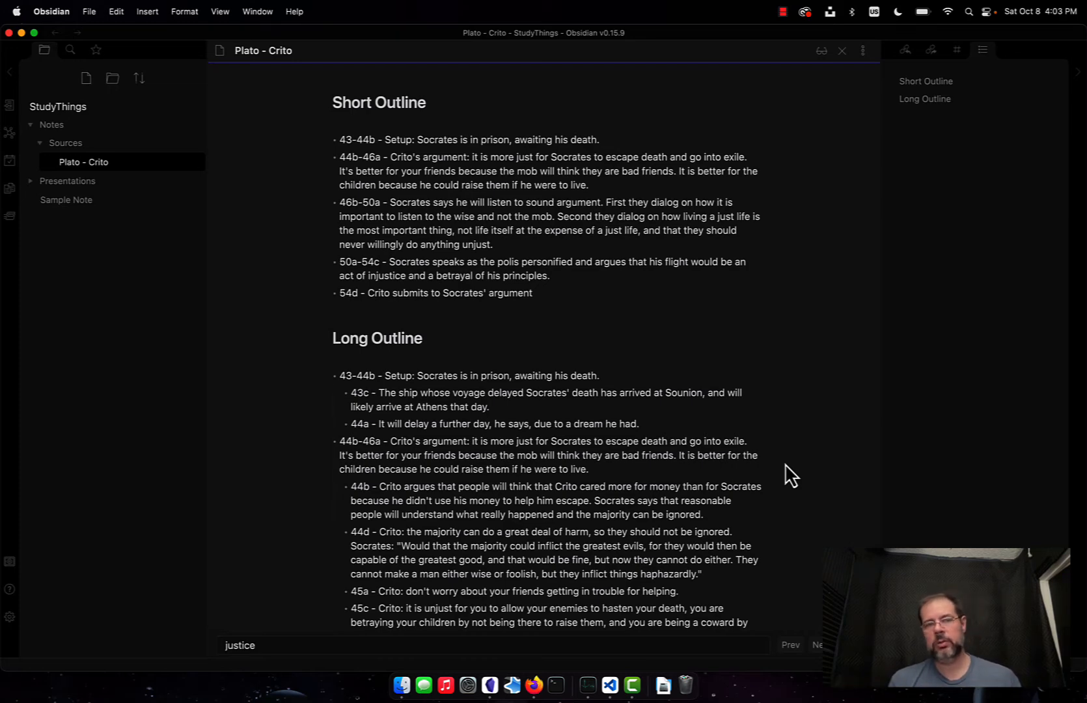
Insert the line "Characters: Socrates, Crito" at the very top of the note, above Short Outline
left_click(454, 319)
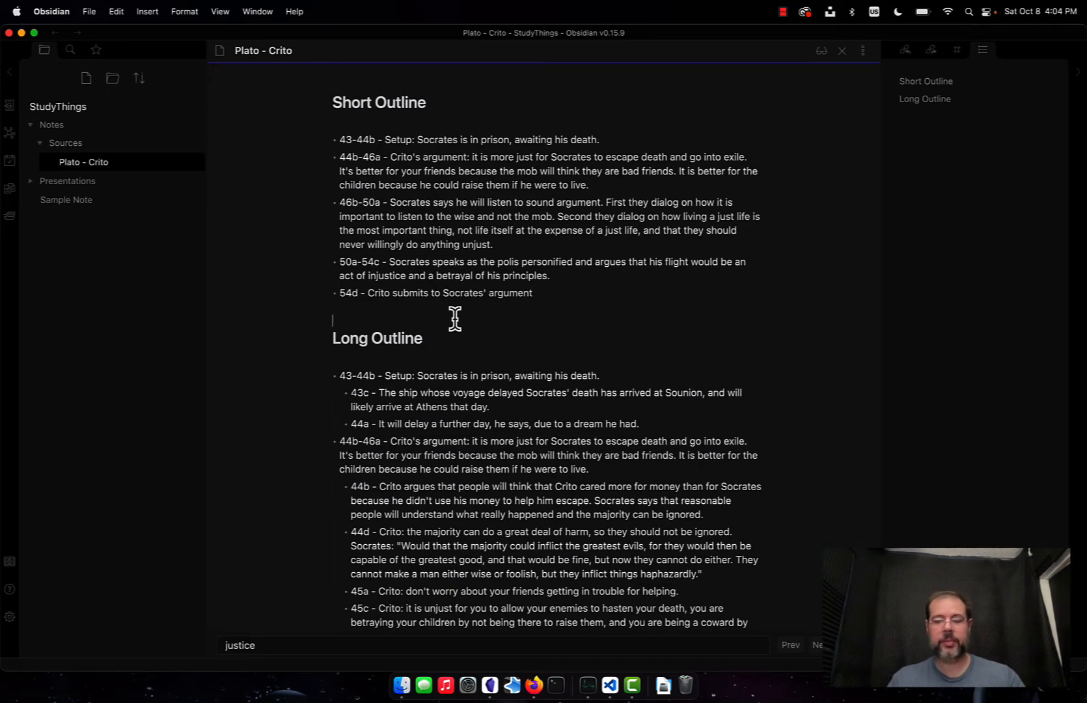
key("Up")
key("Up")
key("Up")
key("Up")
key("Up")
key("Up")
key("Up")
key("Up")
key("Up")
key("Up")
key("Up")
key("Up")
key("Up")
key("Up")
key("Up")
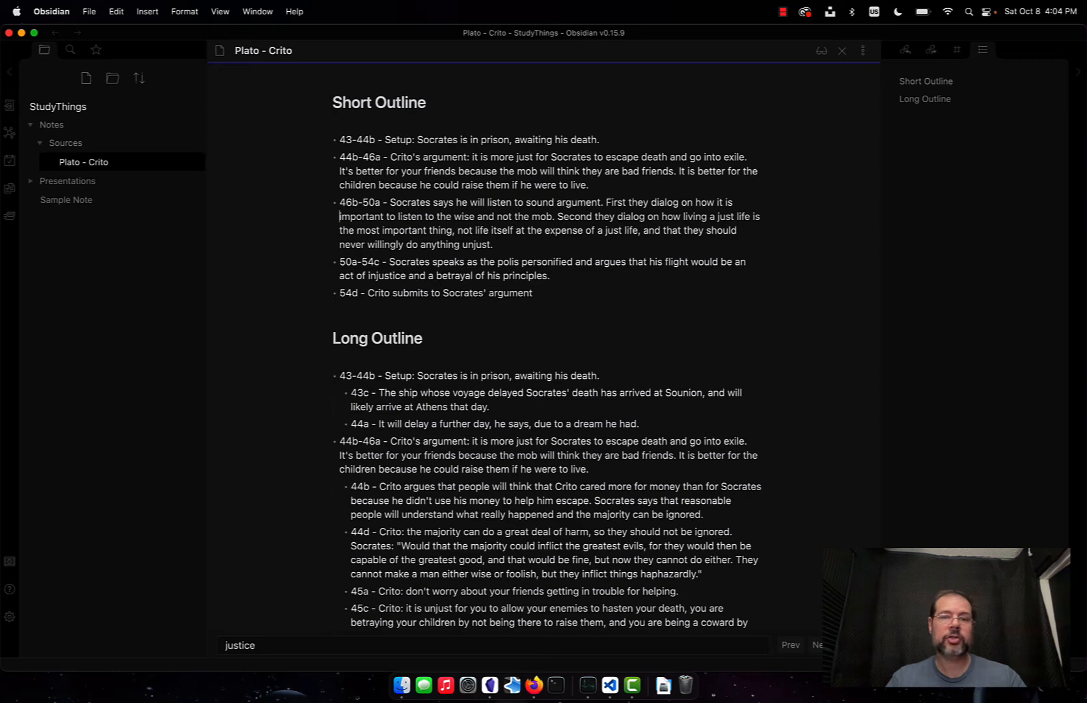
key("Return")
key("Up")
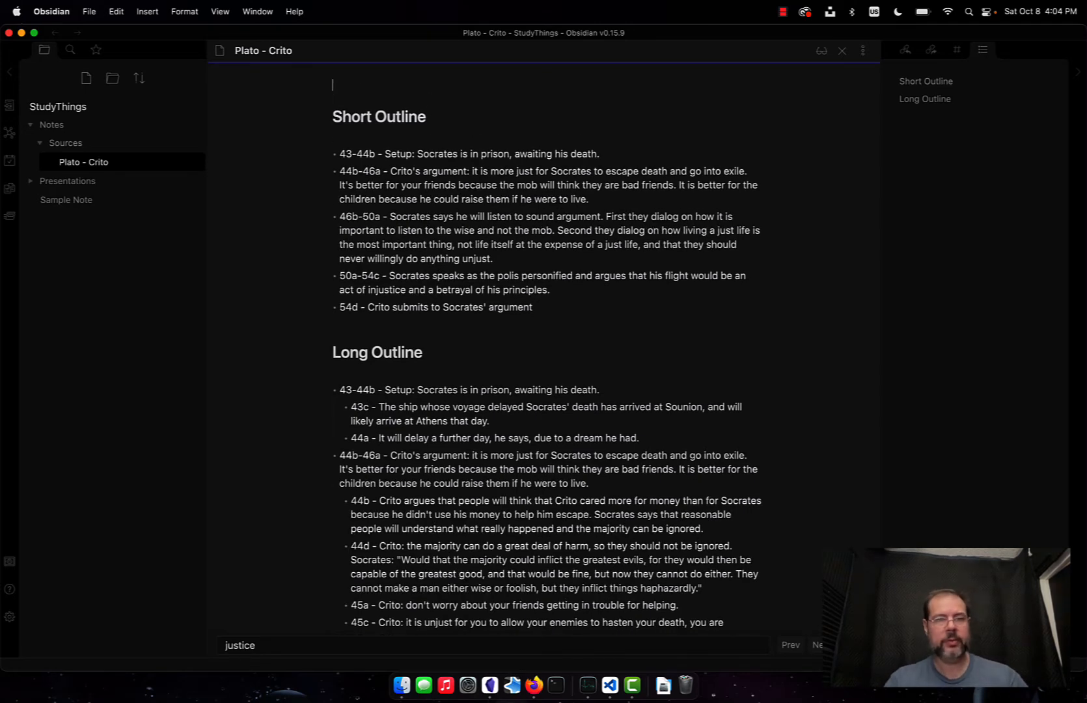
type("Ch")
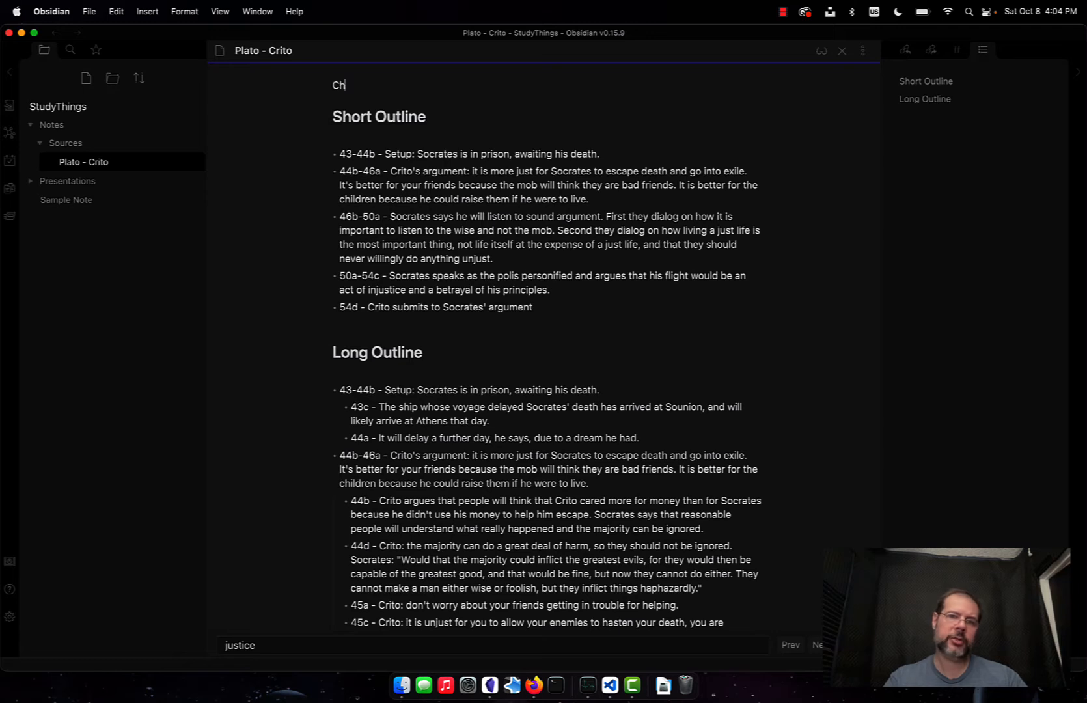
type("aracters: ")
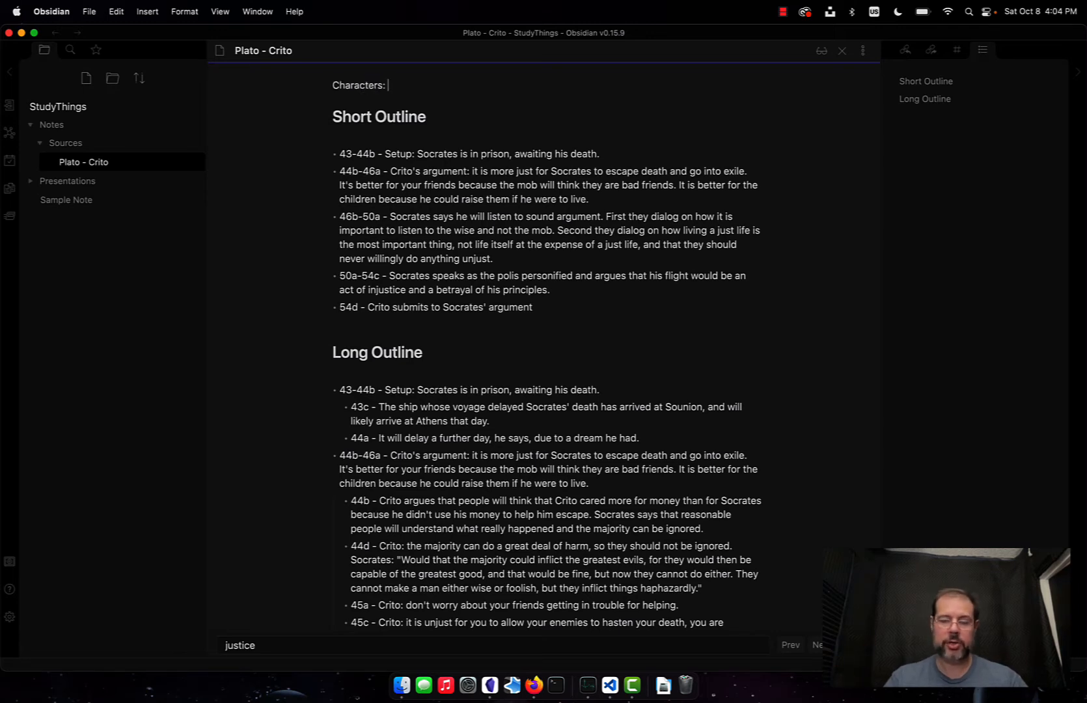
type("Soc")
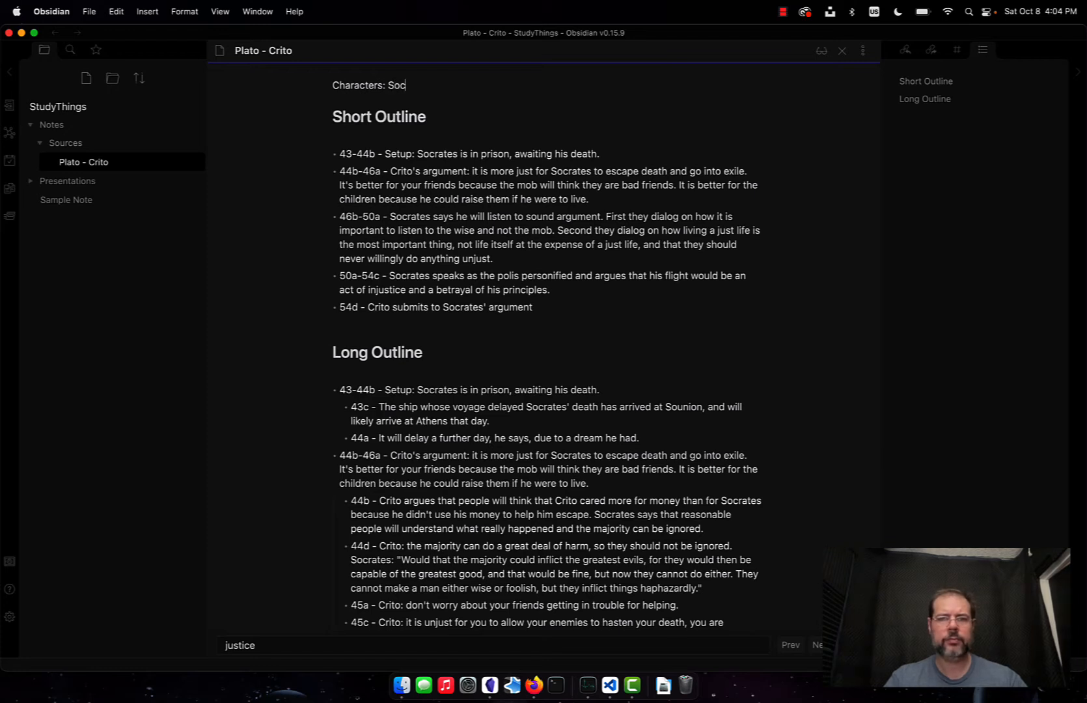
type("rates, Crito")
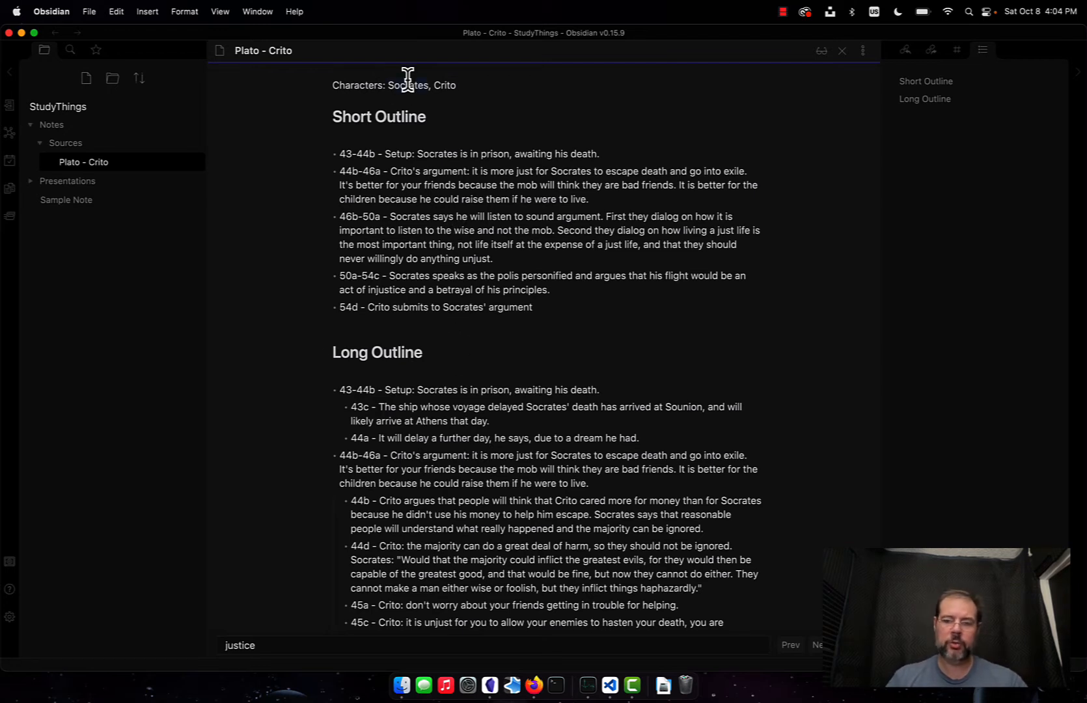
Create a Socrates note by linking that name in the Characters line, and move it into the Notes folder
left_click(417, 120)
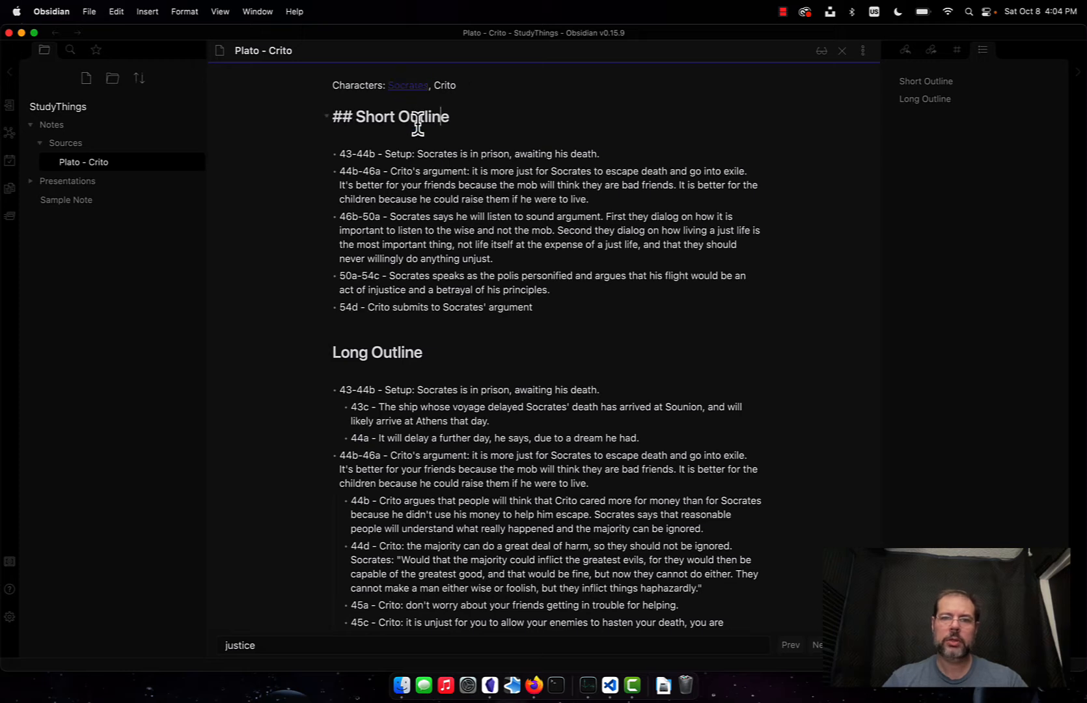
left_click(470, 99)
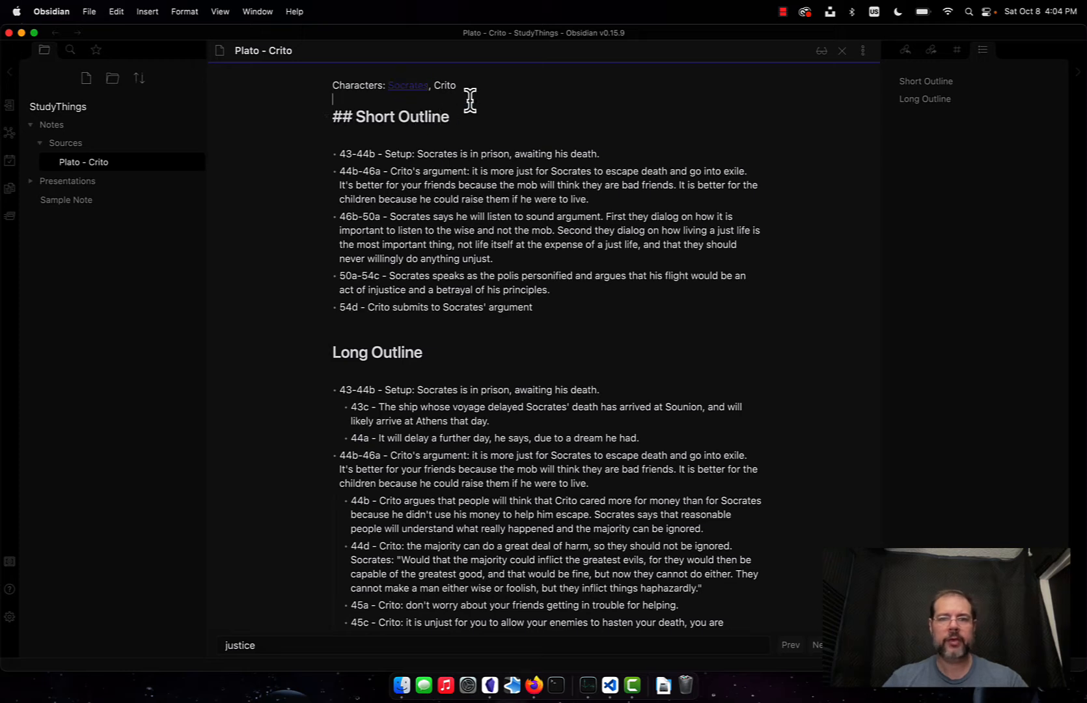
left_click(408, 87)
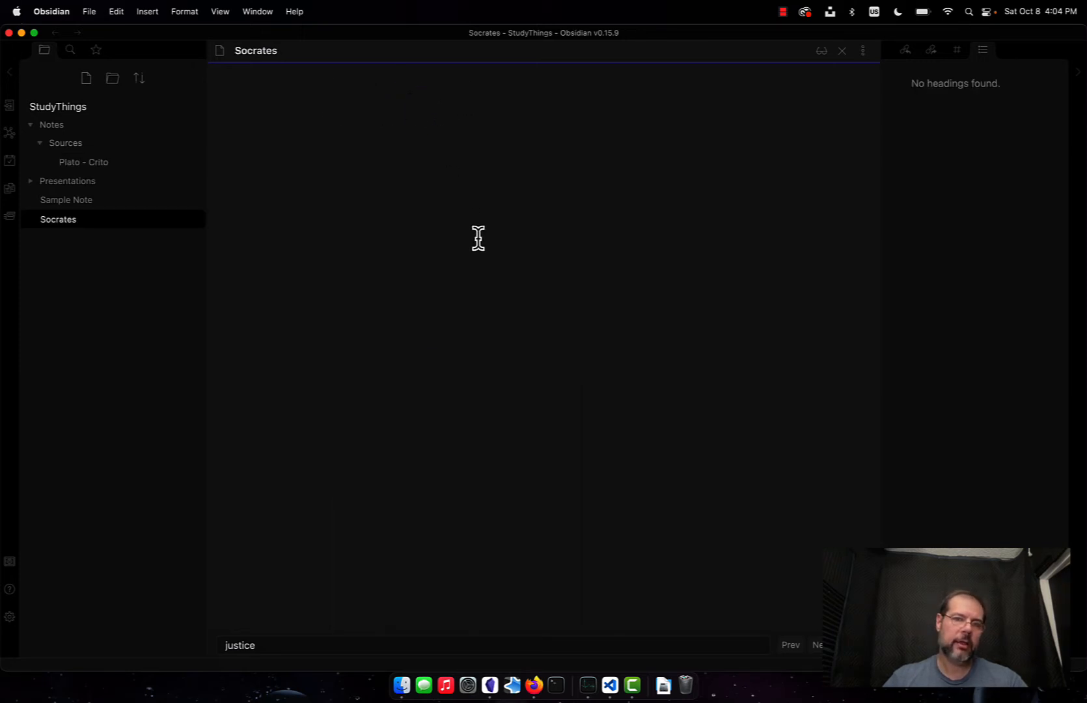
left_click(70, 229)
left_click_drag(72, 231, 64, 139)
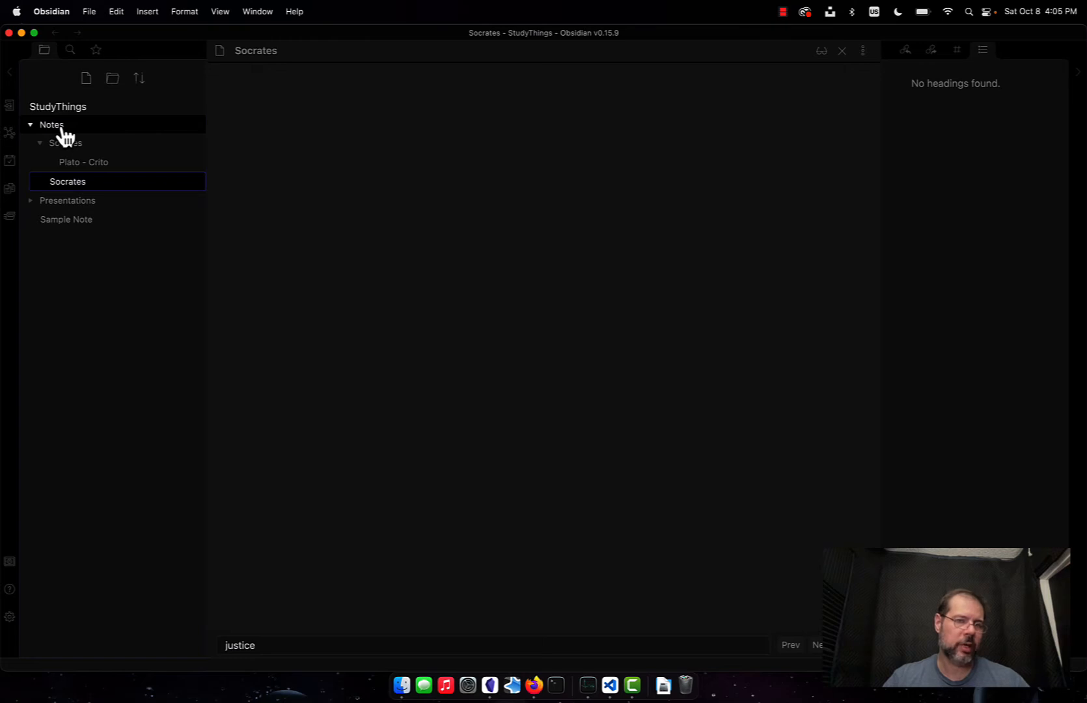
Enter the placeholder description "Philosopher, cool dude" in the Socrates note and clear it again
left_click(385, 175)
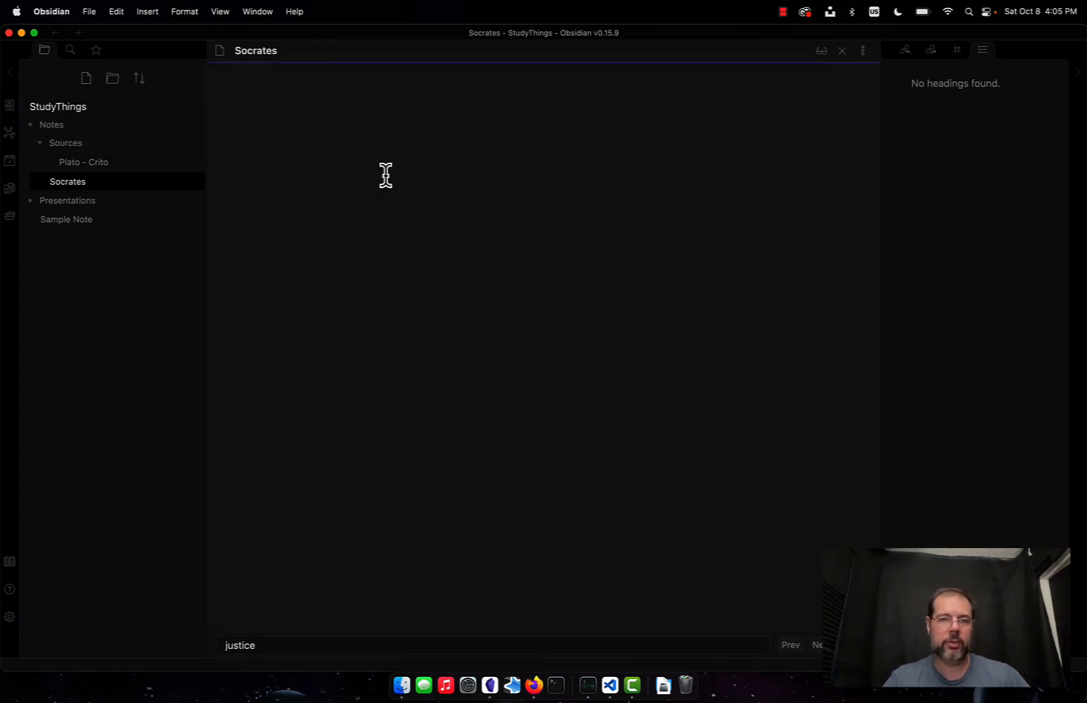
type("Philo")
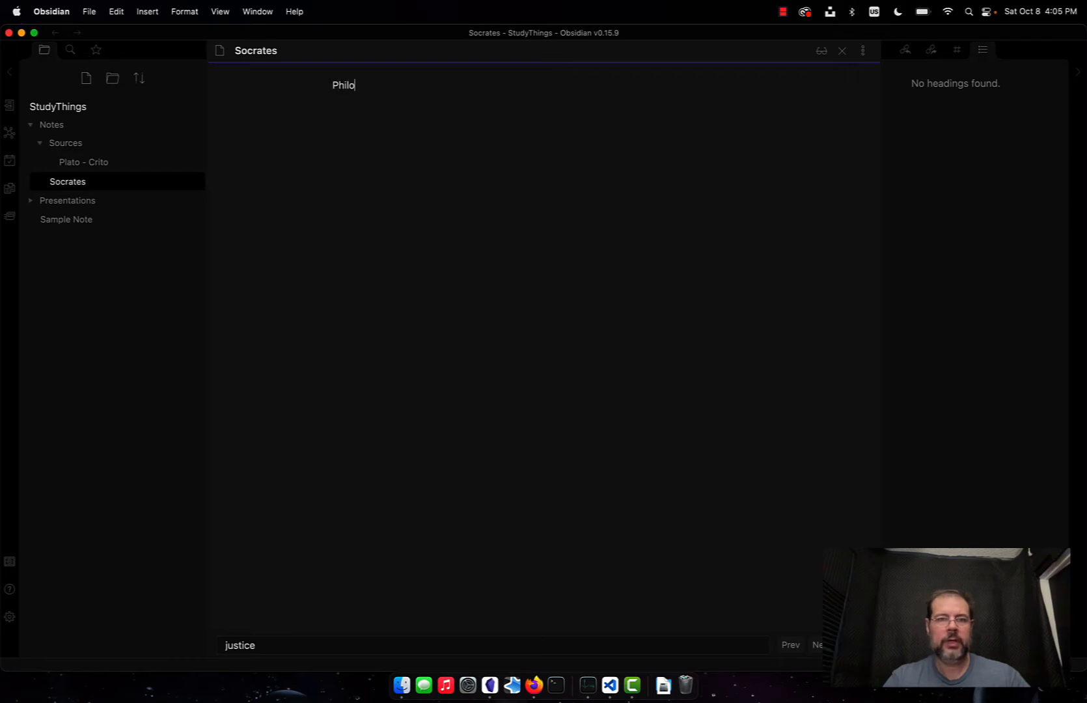
type("sopher, ")
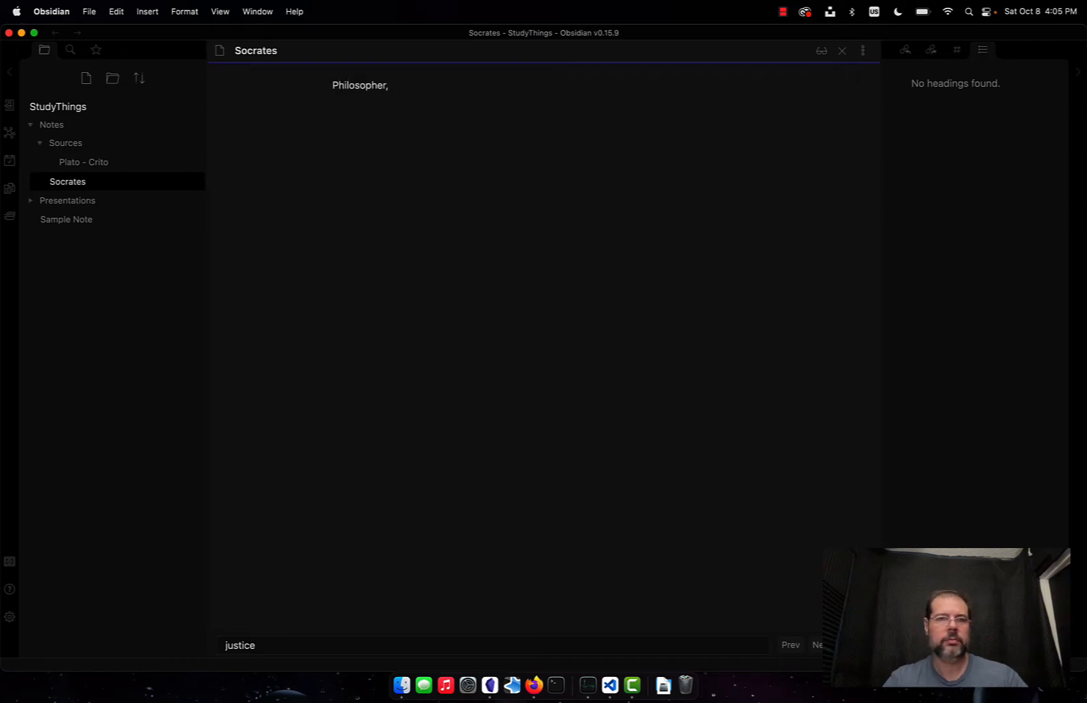
type("cool dude")
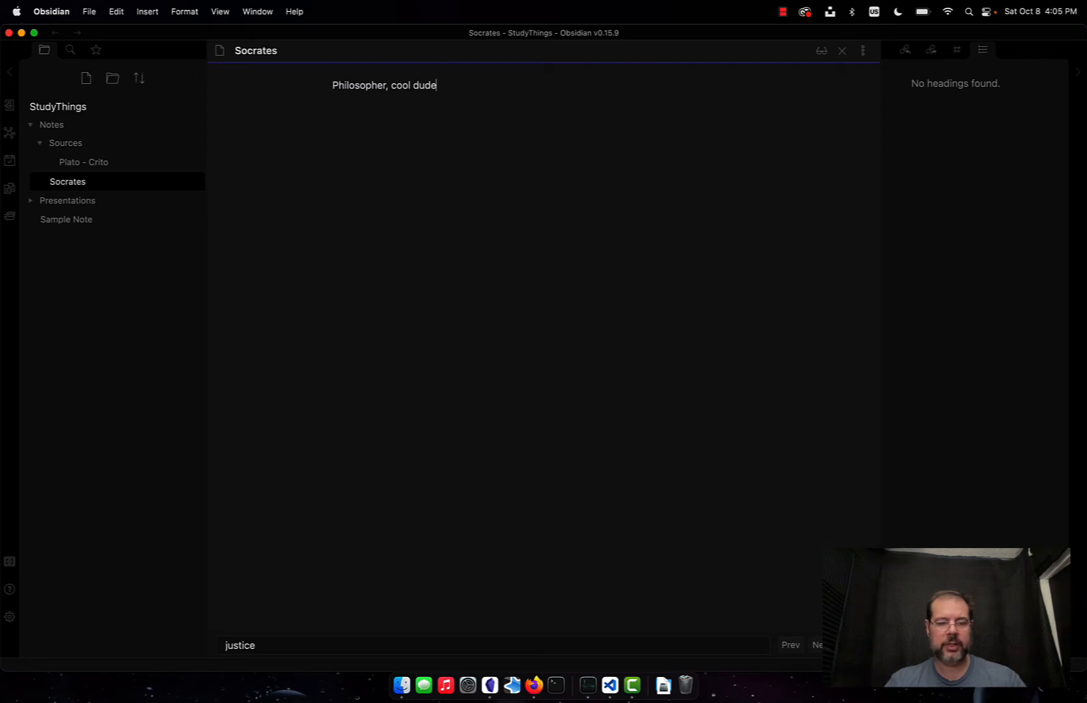
key("BackSpace")
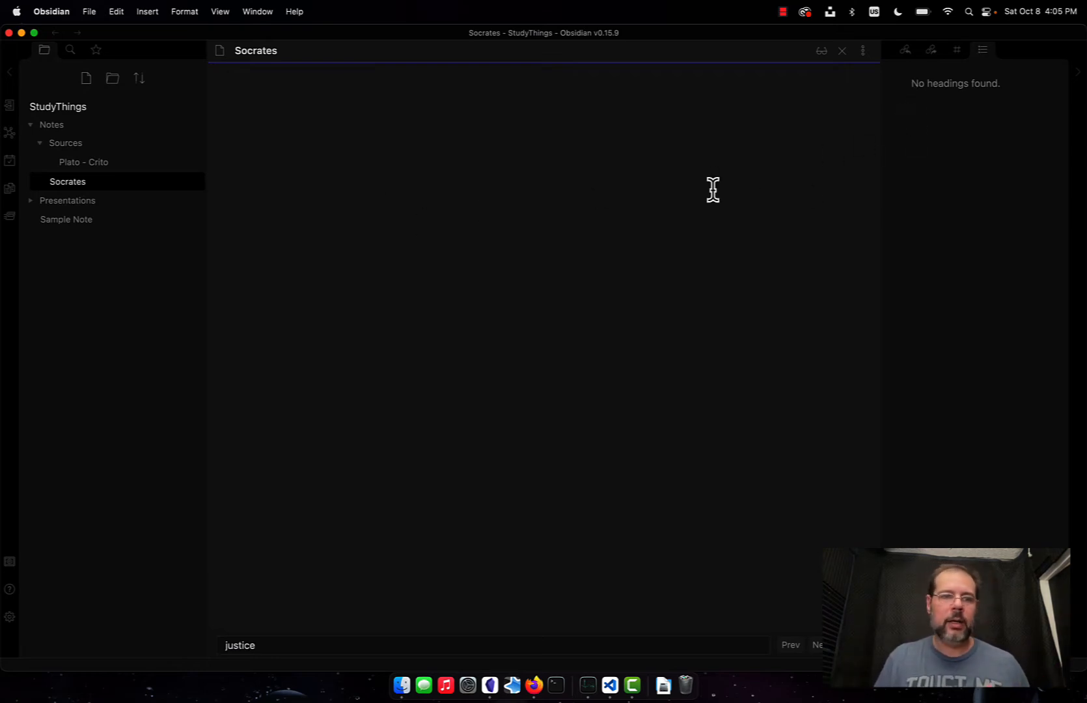
Show the Socrates note's backlinks and open its linked mention in the Plato - Crito note
left_click(905, 51)
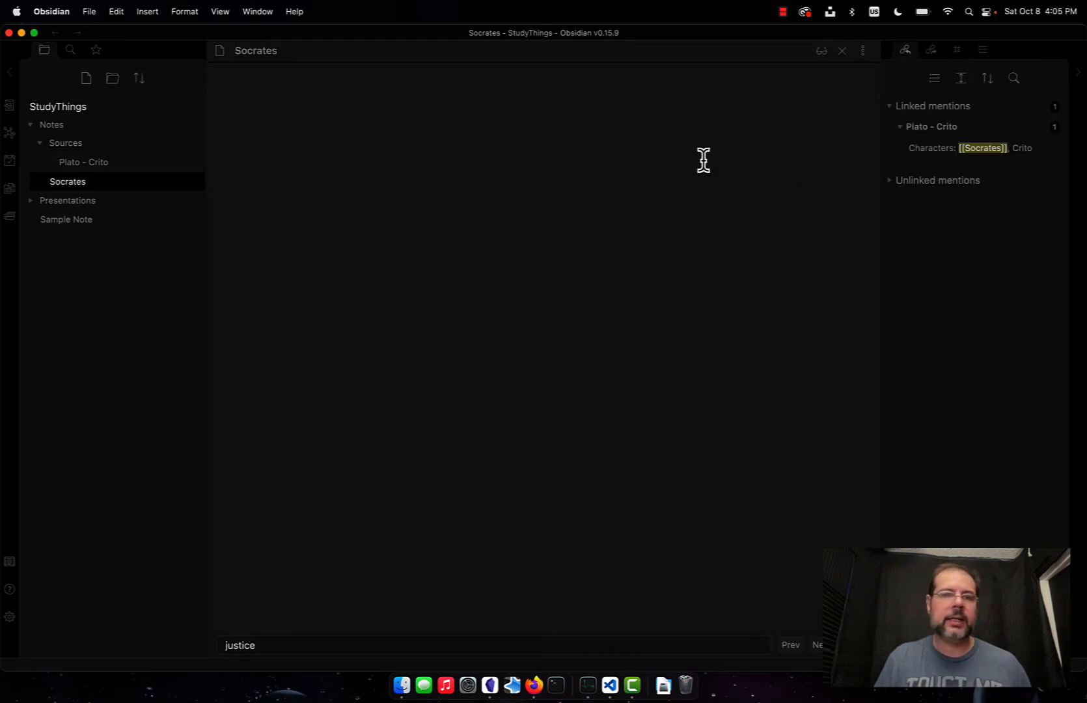
left_click(941, 152)
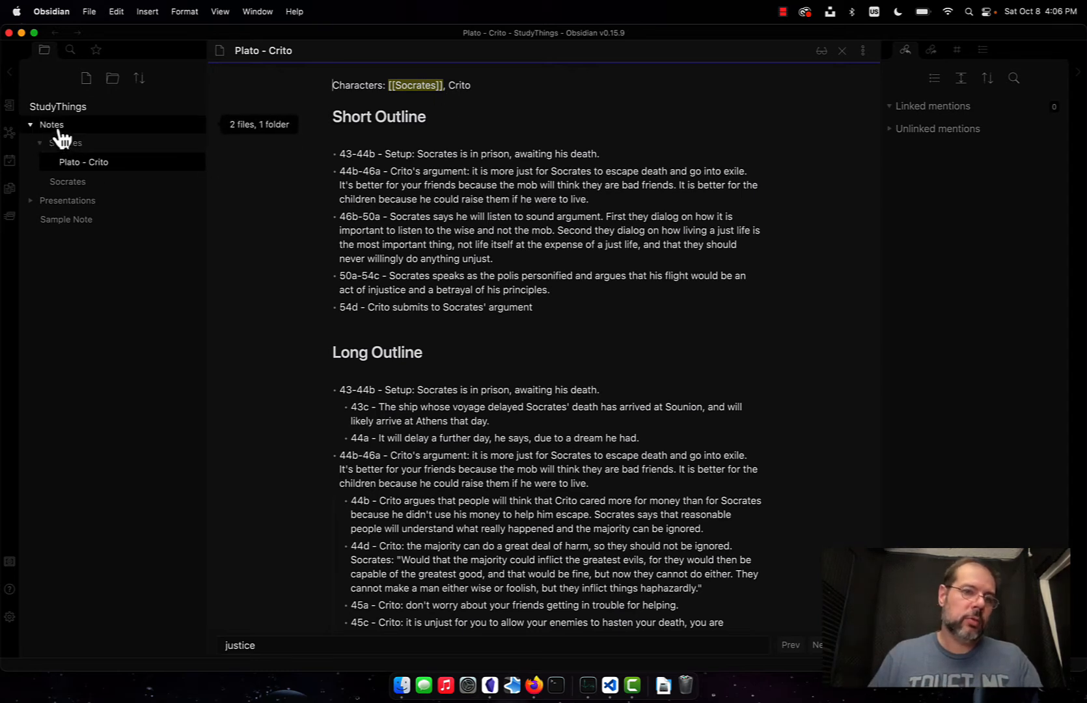
Create a new note named "Crito of Alopece" in the Notes folder
right_click(92, 146)
left_click(99, 155)
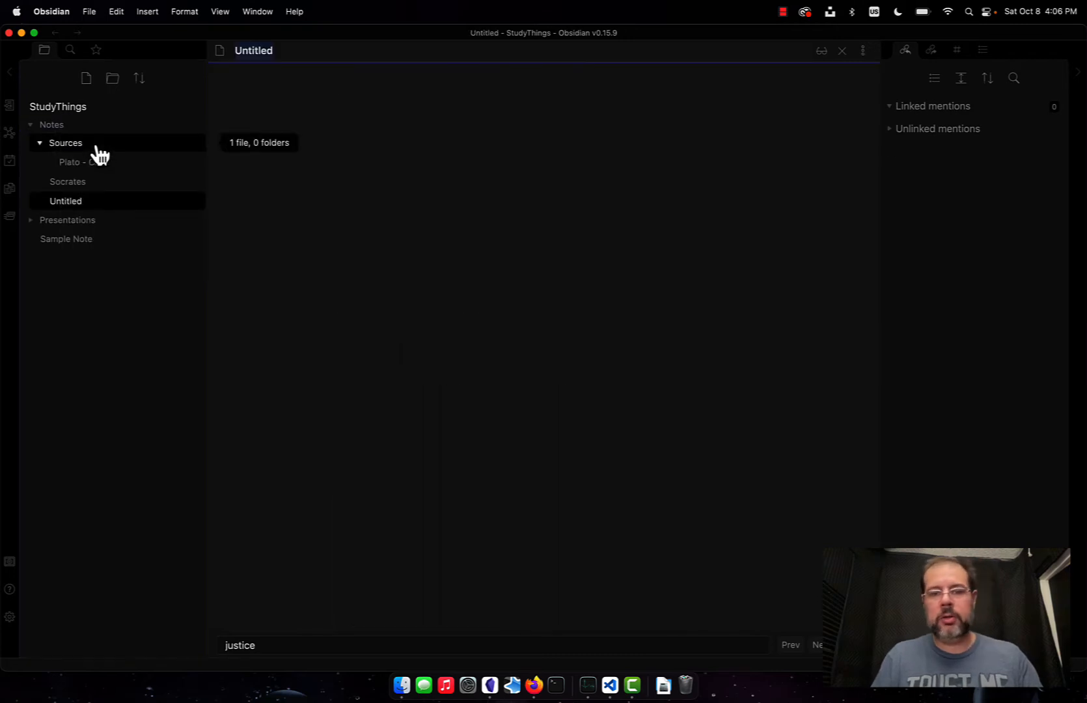
type("Crito ")
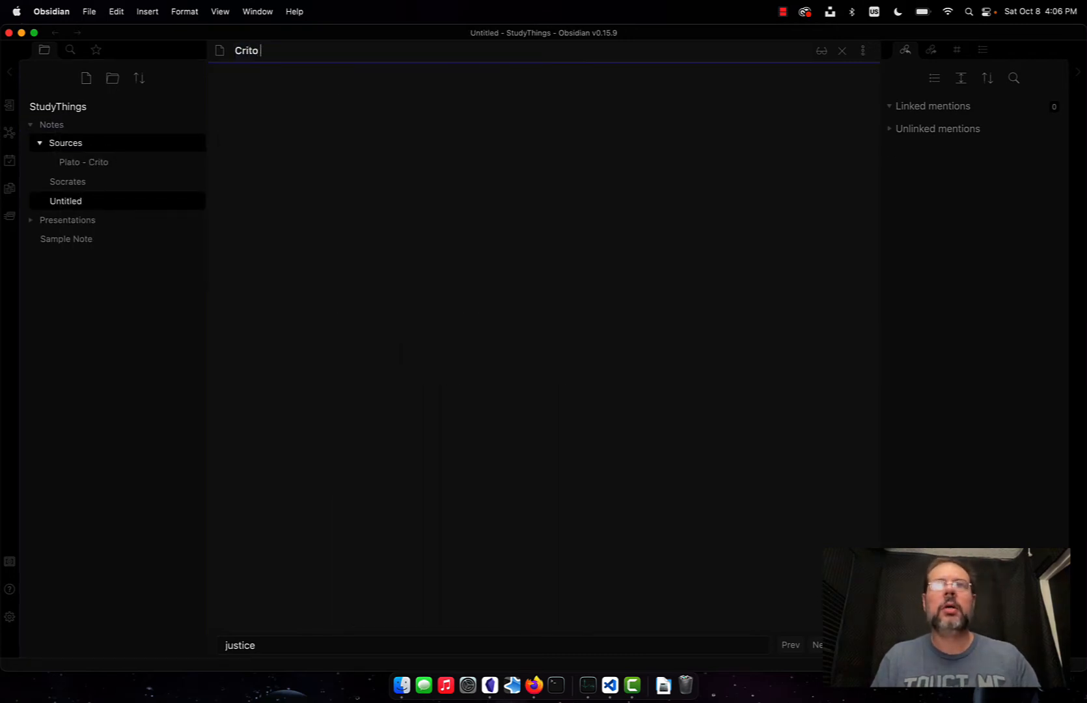
type("of Alopece")
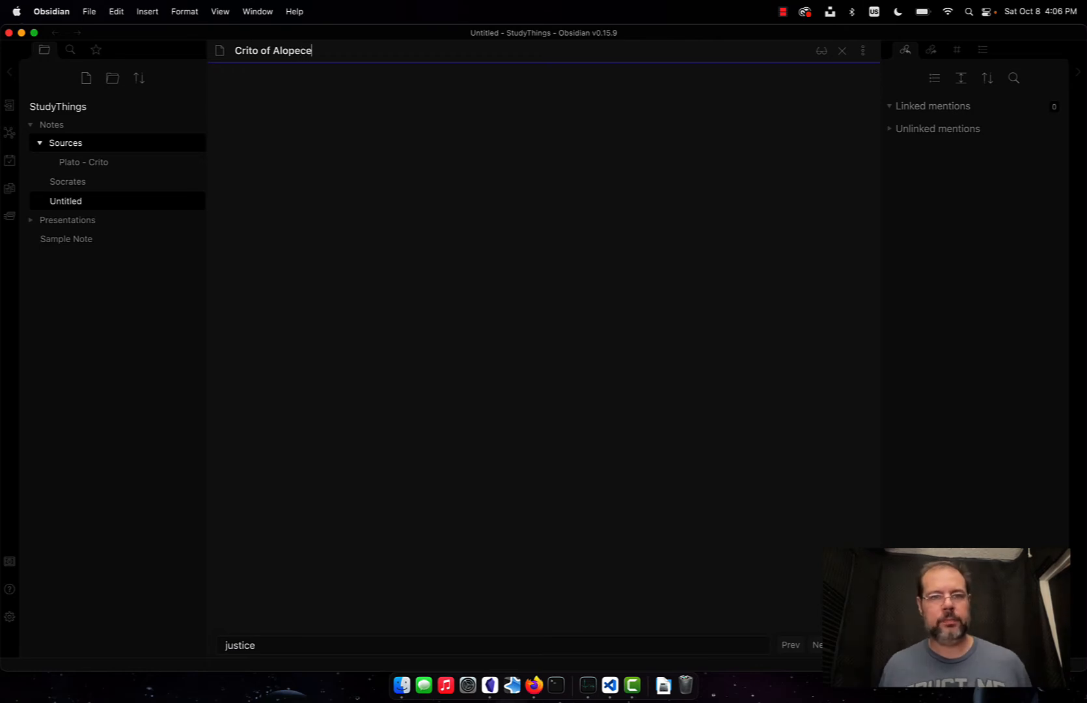
key("Return")
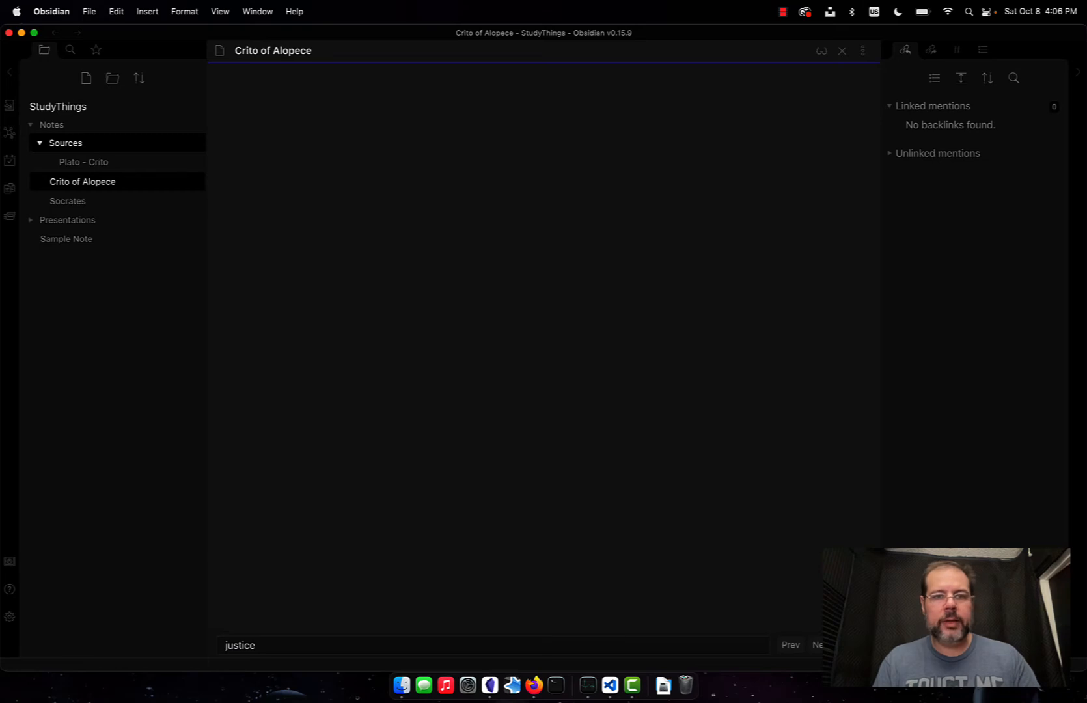
Write "Rich friend of Socrates." in the Crito of Alopece note, link the name to the Socrates note, and open that link
type("Rich fri")
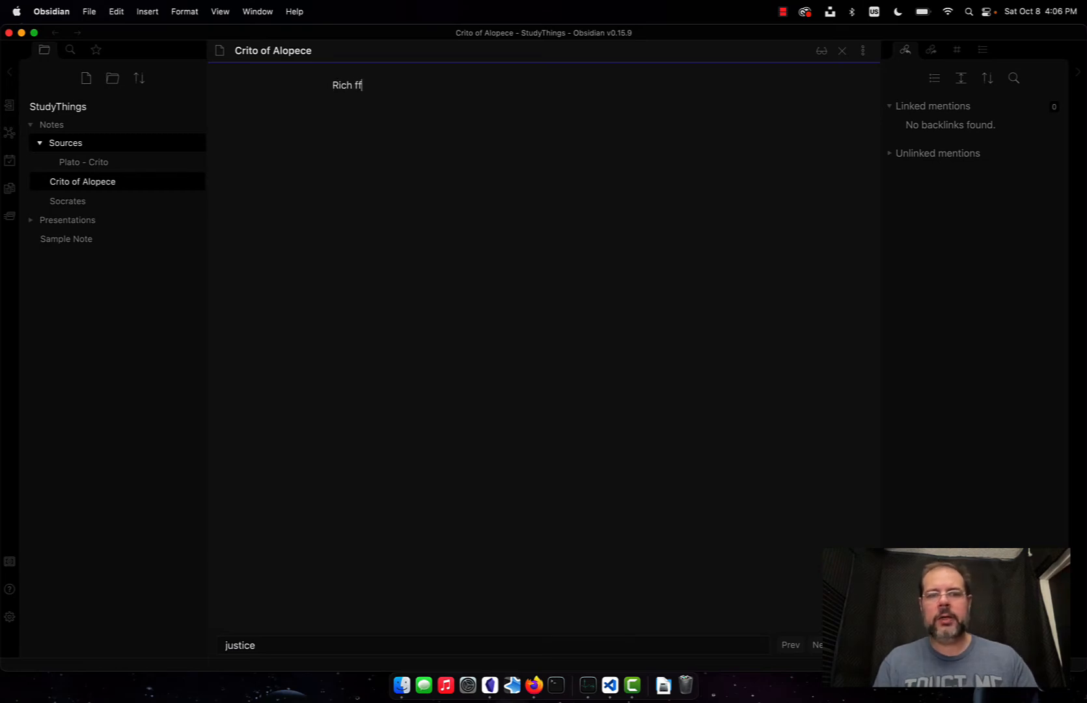
type("end of Sco")
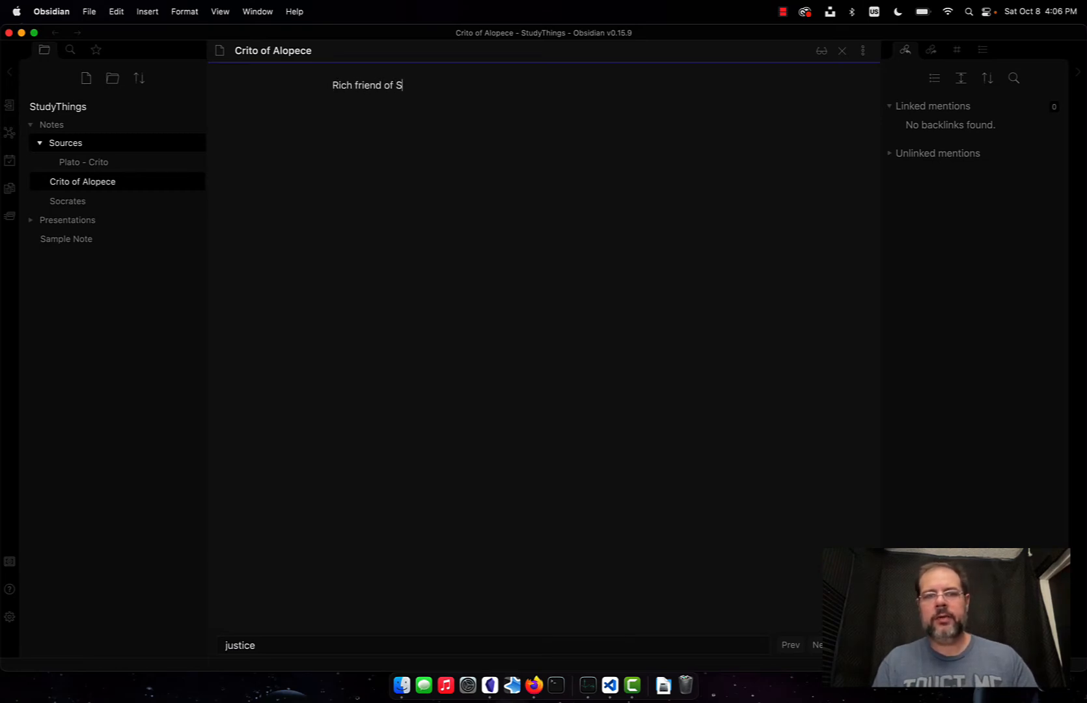
key("BackSpace")
key("BackSpace")
type("ocrat")
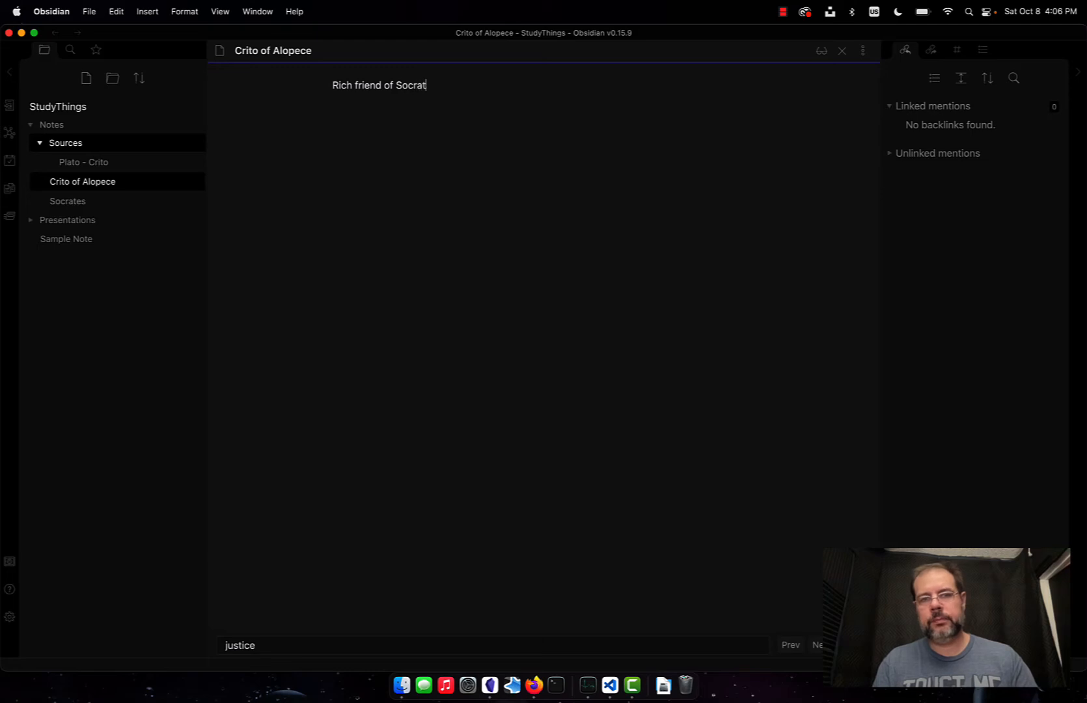
type("es.")
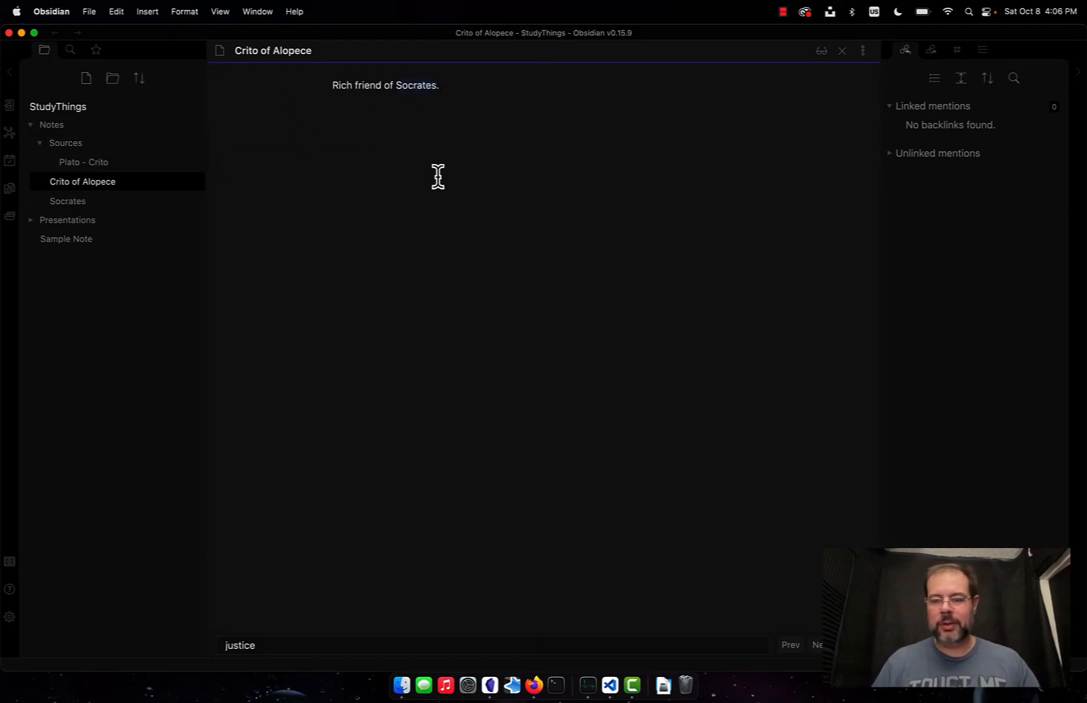
type("[[")
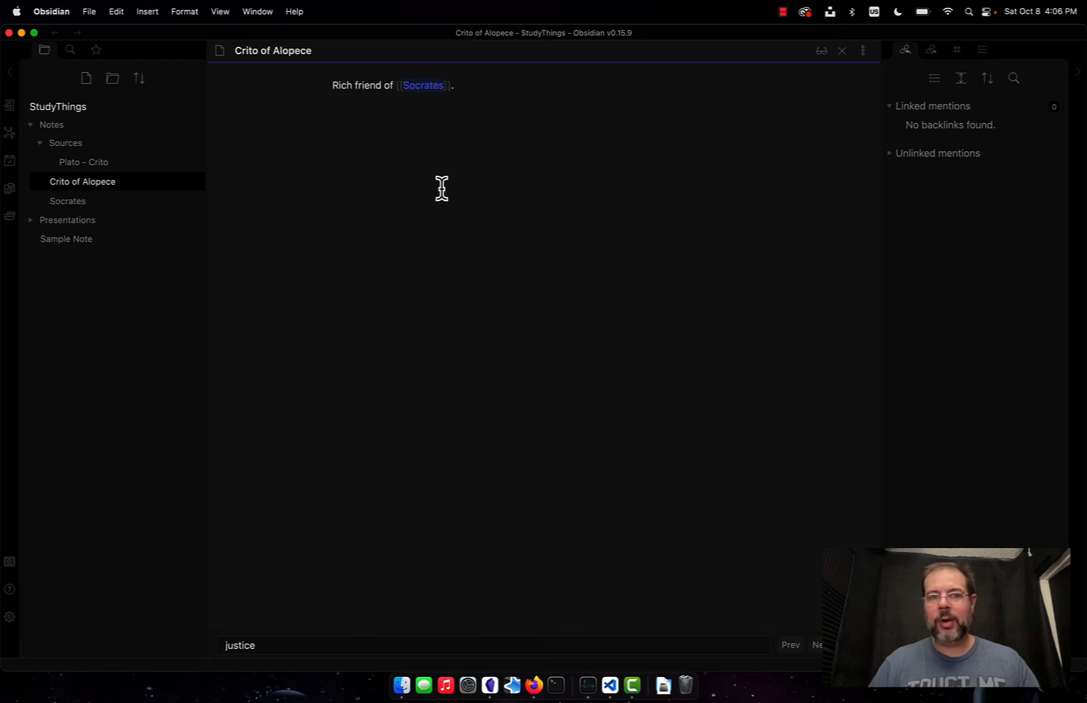
left_click(400, 139)
left_click(411, 92)
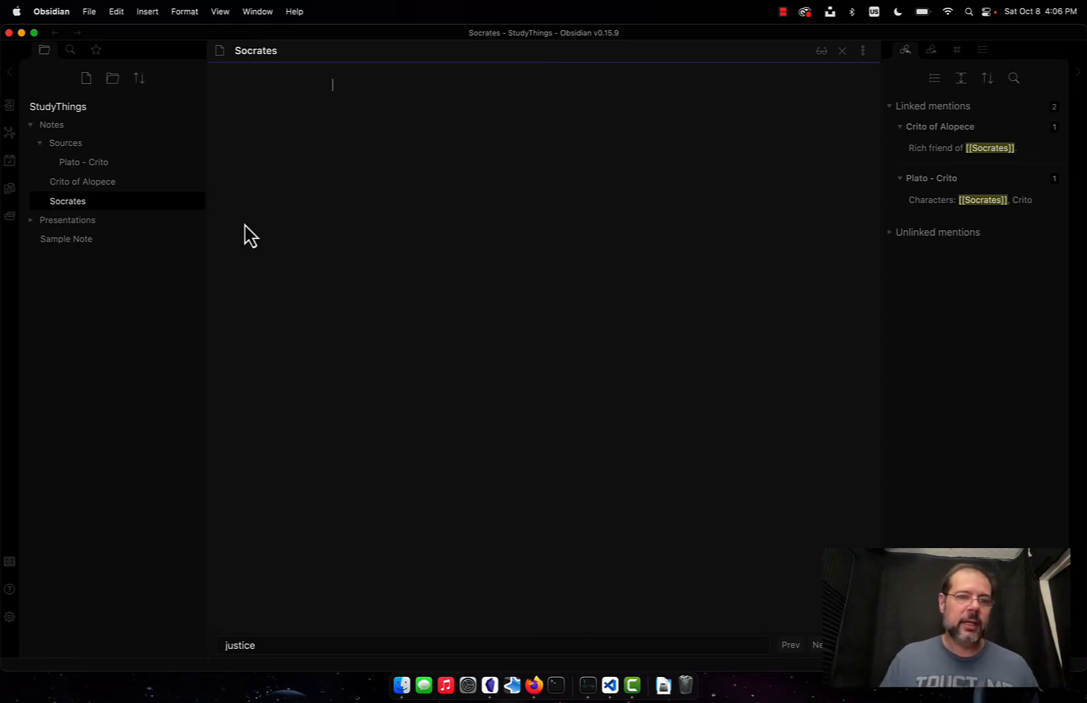
Replace "Crito" in the Characters line of the Plato - Crito note with a link to the Crito of Alopece note
left_click(85, 167)
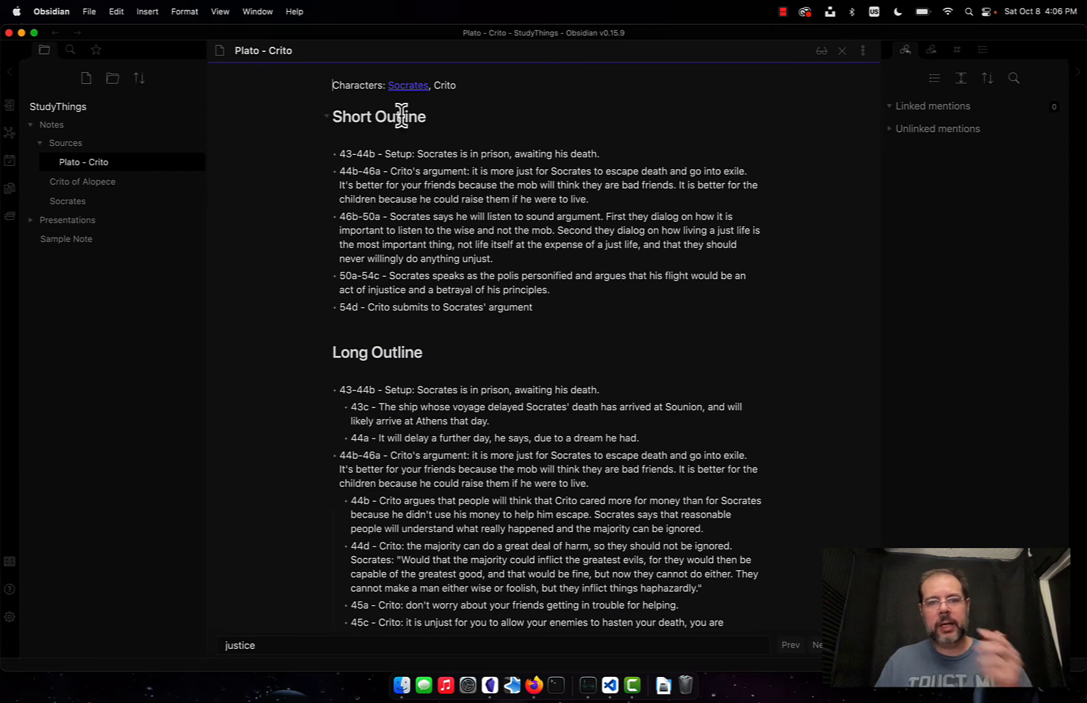
double_click(446, 86)
key("BackSpace")
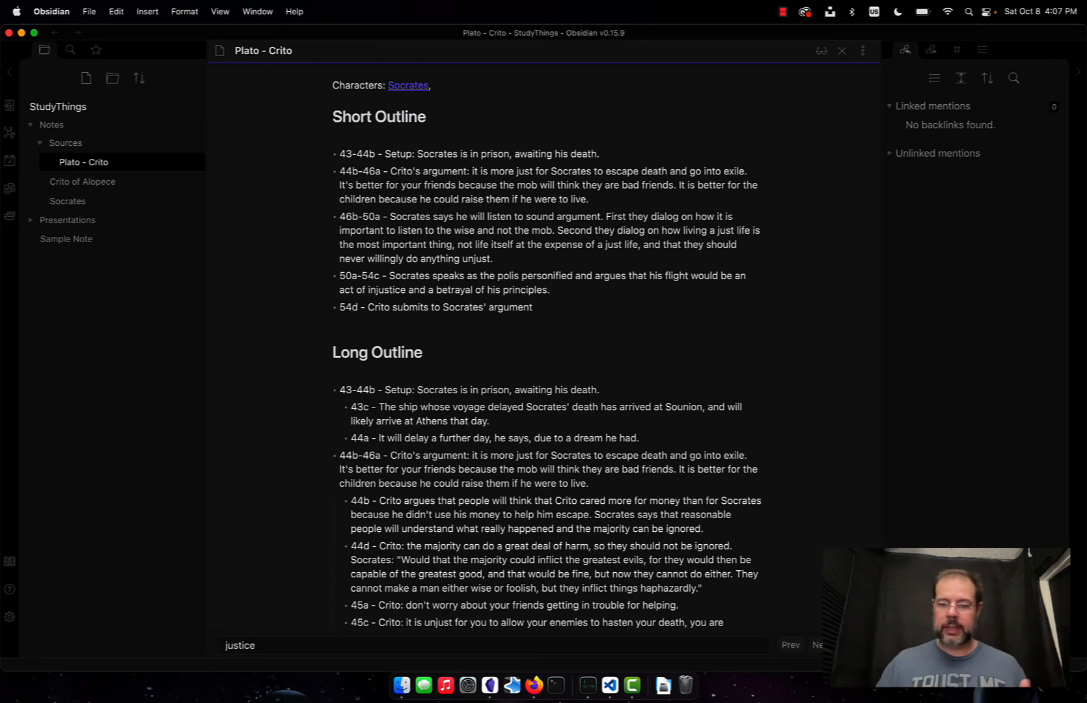
type("[[")
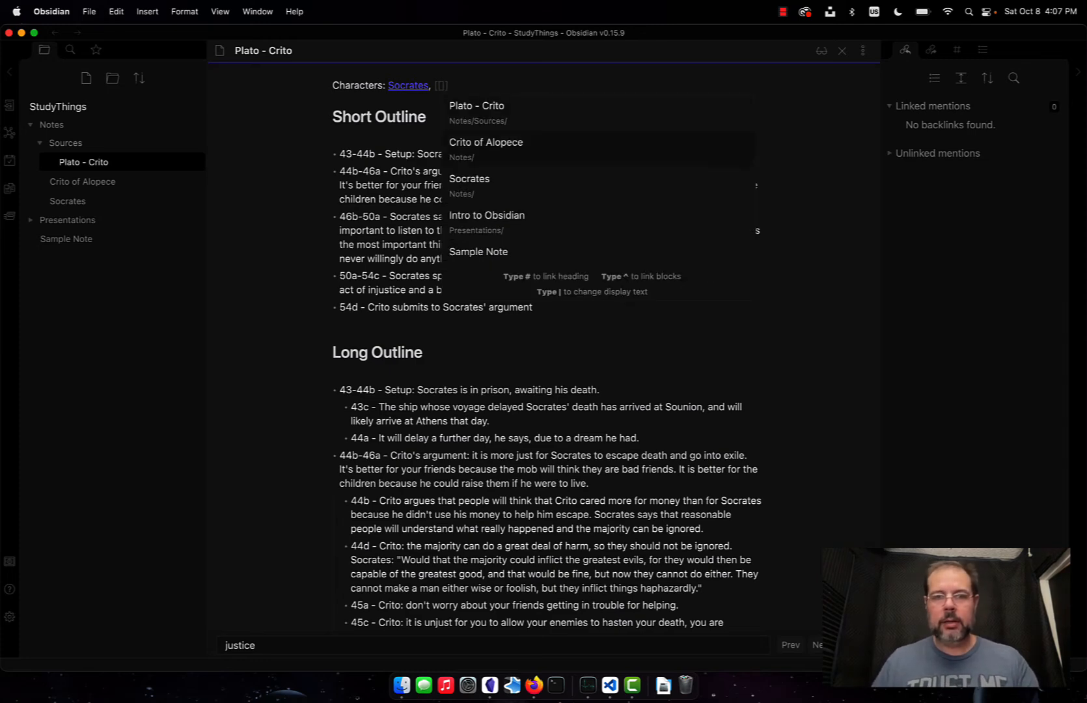
key("Return")
left_click(561, 155)
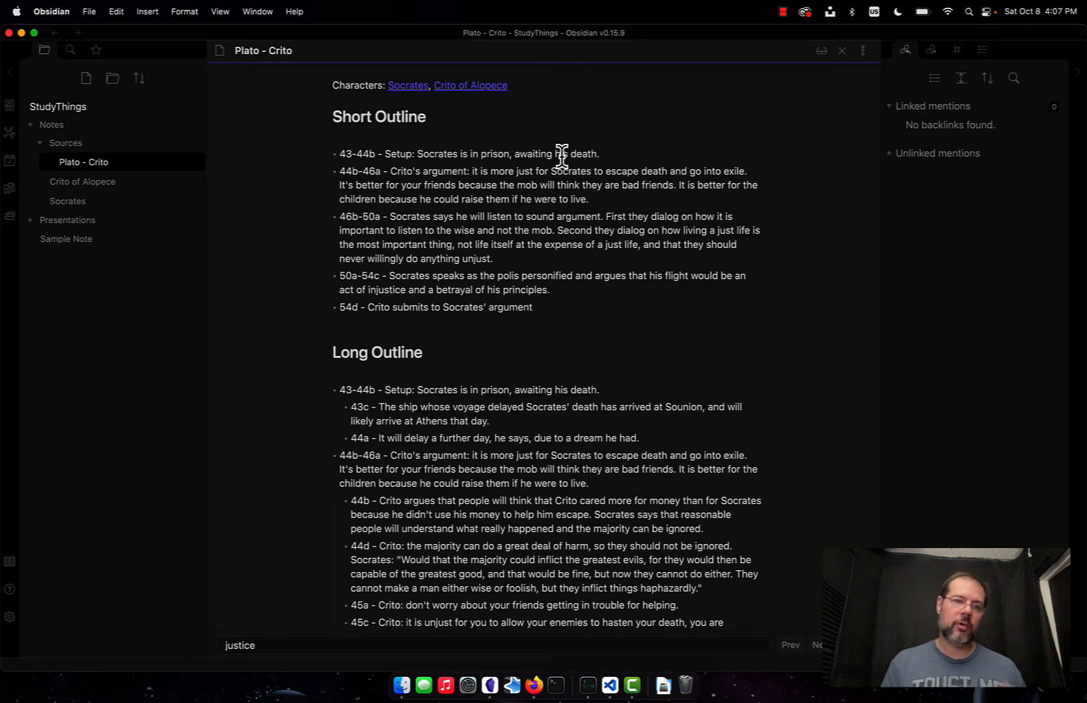
Follow the Crito of Alopece link and return to Plato - Crito through the linked mention
left_click(476, 85)
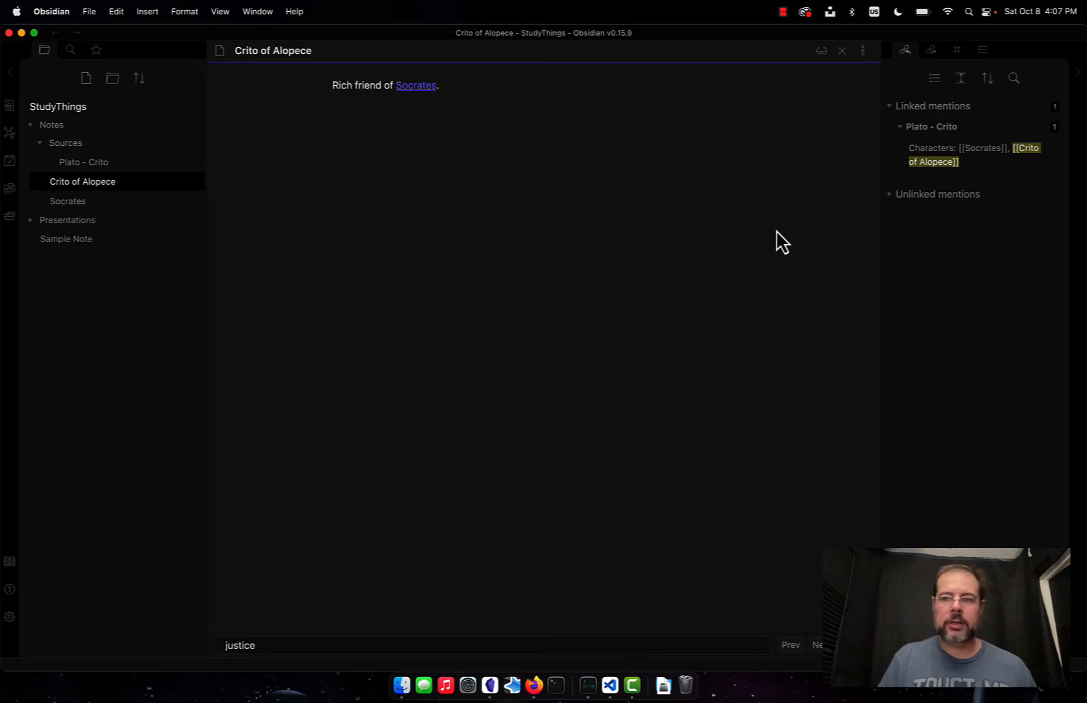
left_click(963, 160)
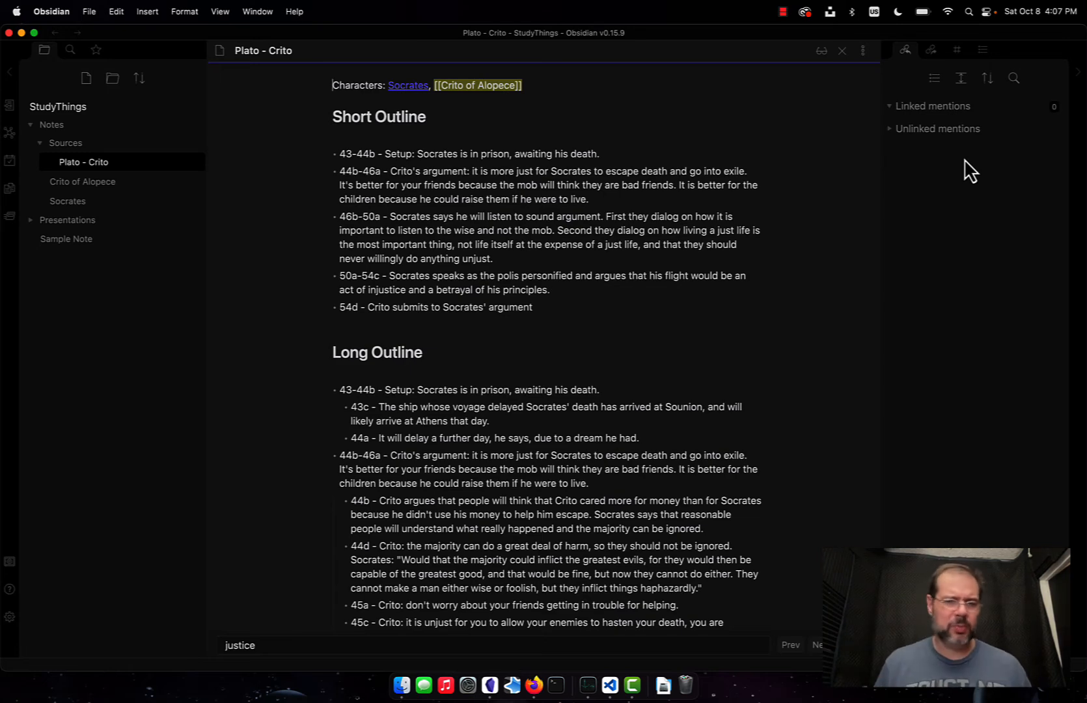
Add a second-level heading "Thoughts" at the end of the Plato - Crito note and show the note's heading outline
scroll(601, 304, "down", 4)
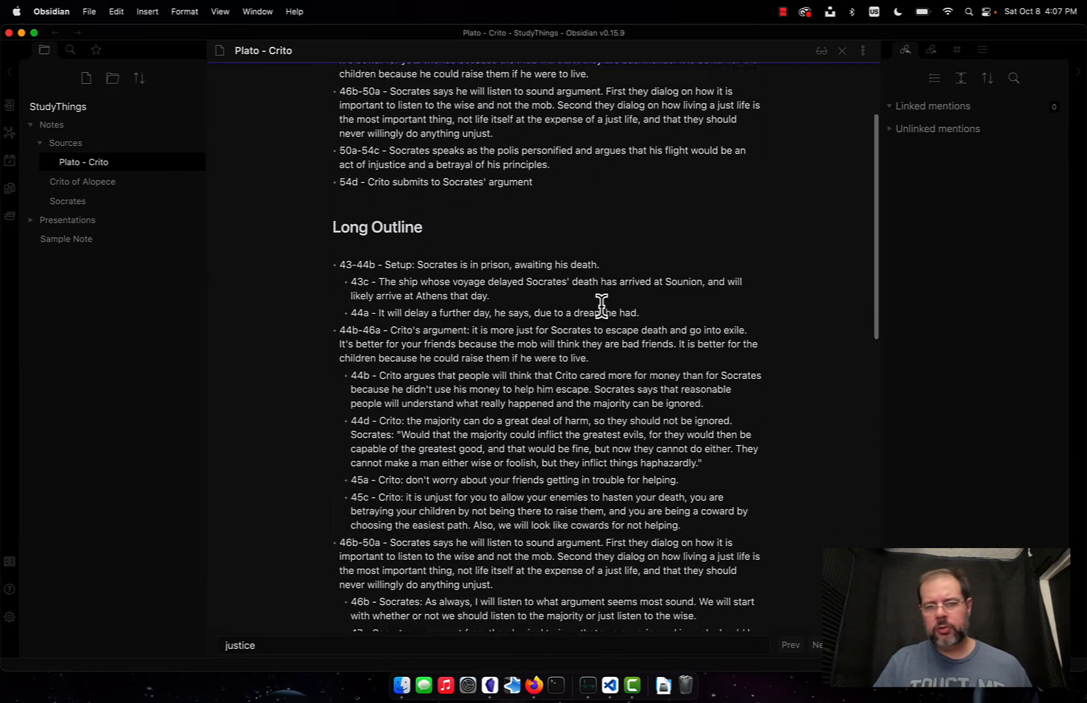
scroll(602, 304, "down", 3)
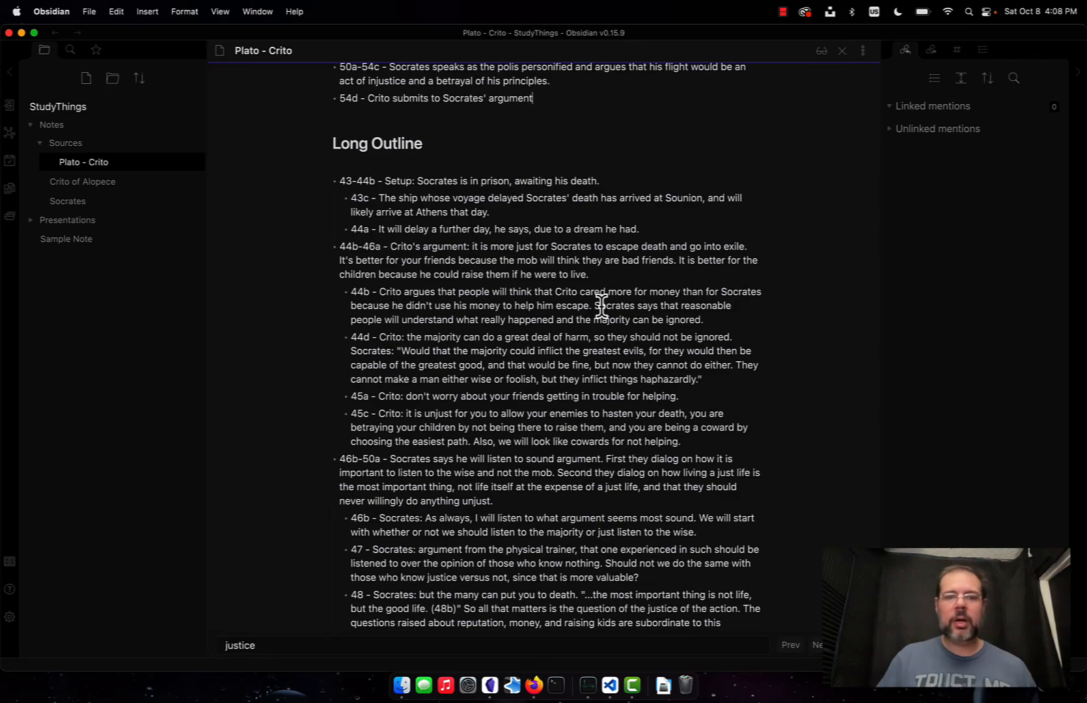
scroll(613, 390, "up", 2)
scroll(614, 391, "down", 10)
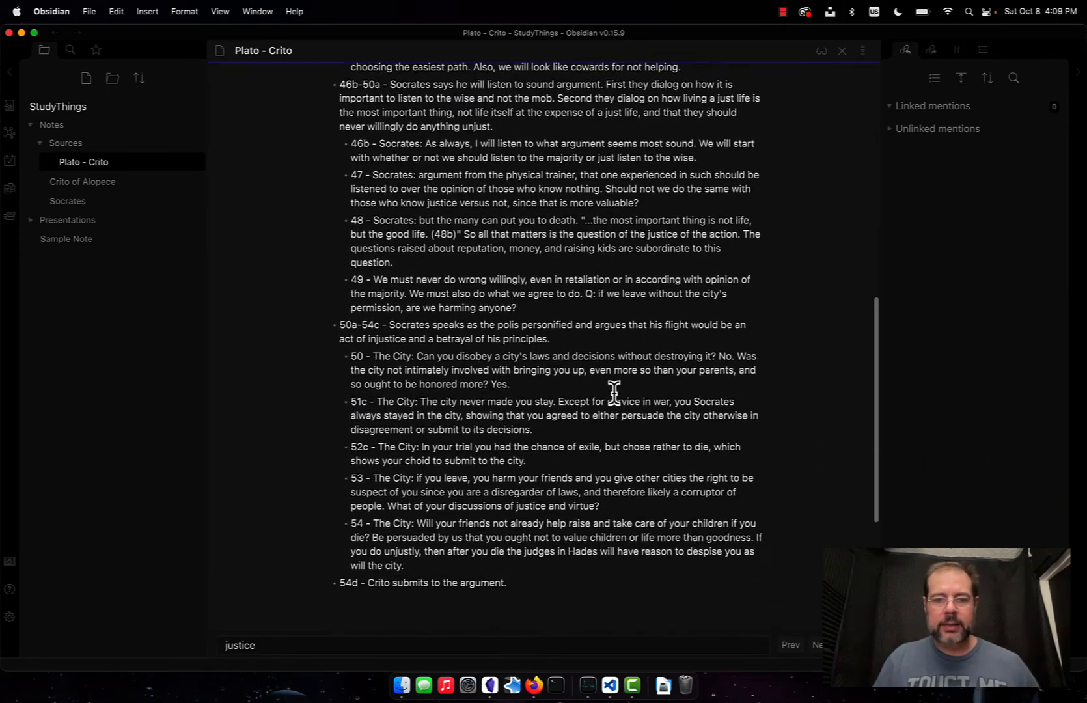
key("Return")
key("Return")
key("Return")
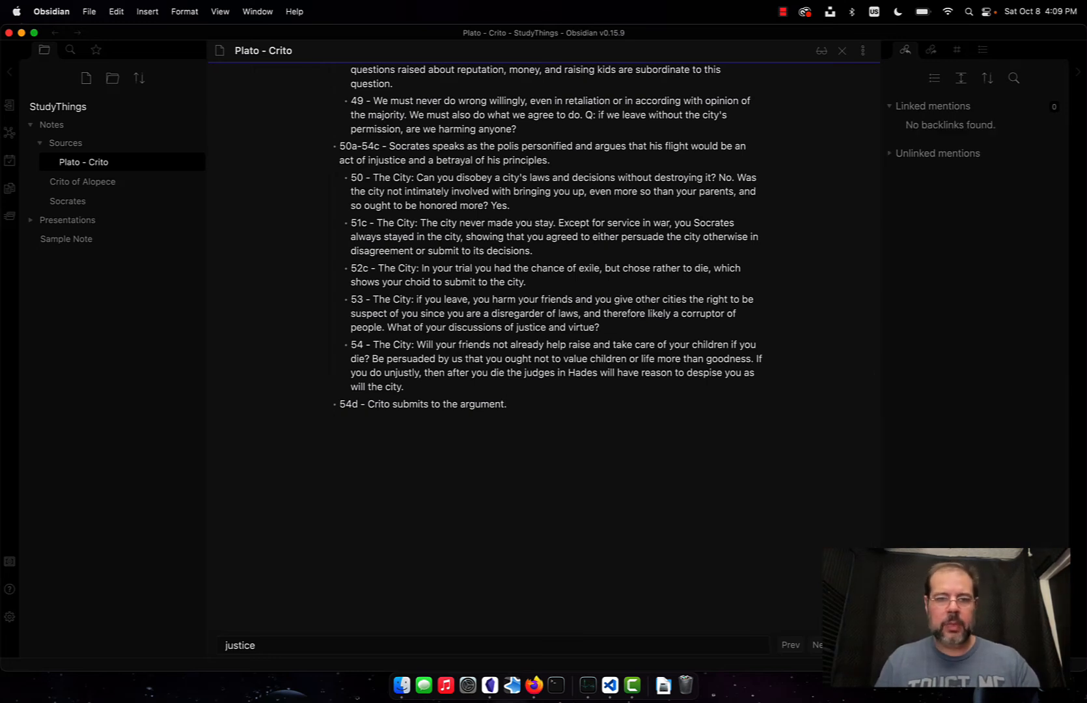
type("## Thoughts")
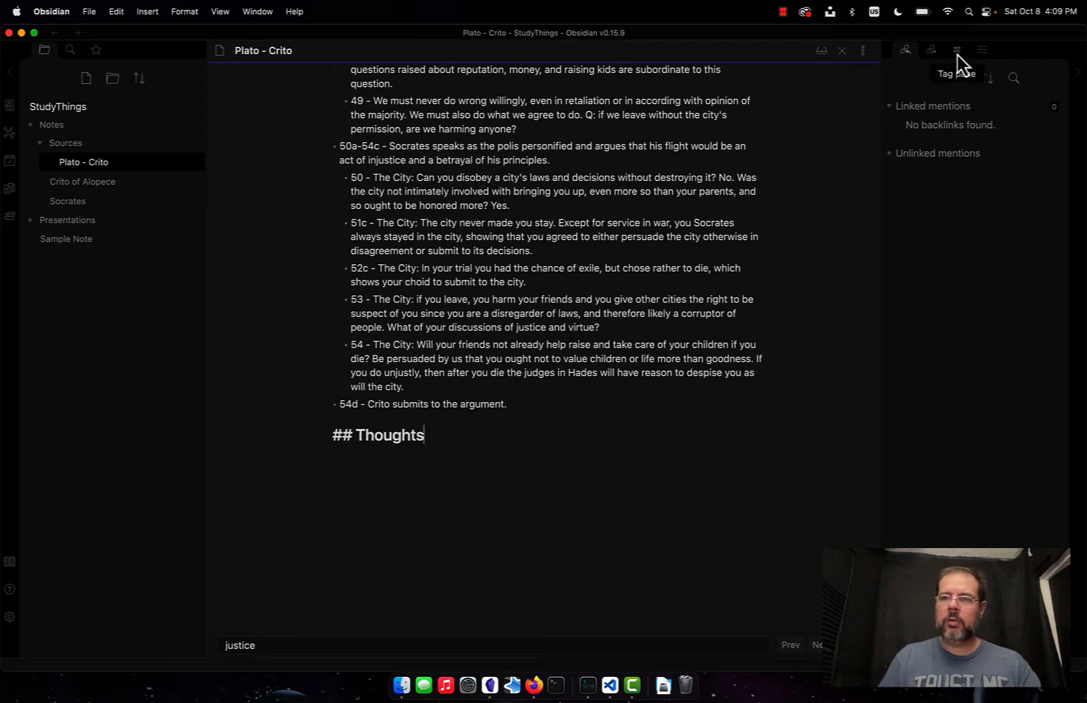
left_click(980, 51)
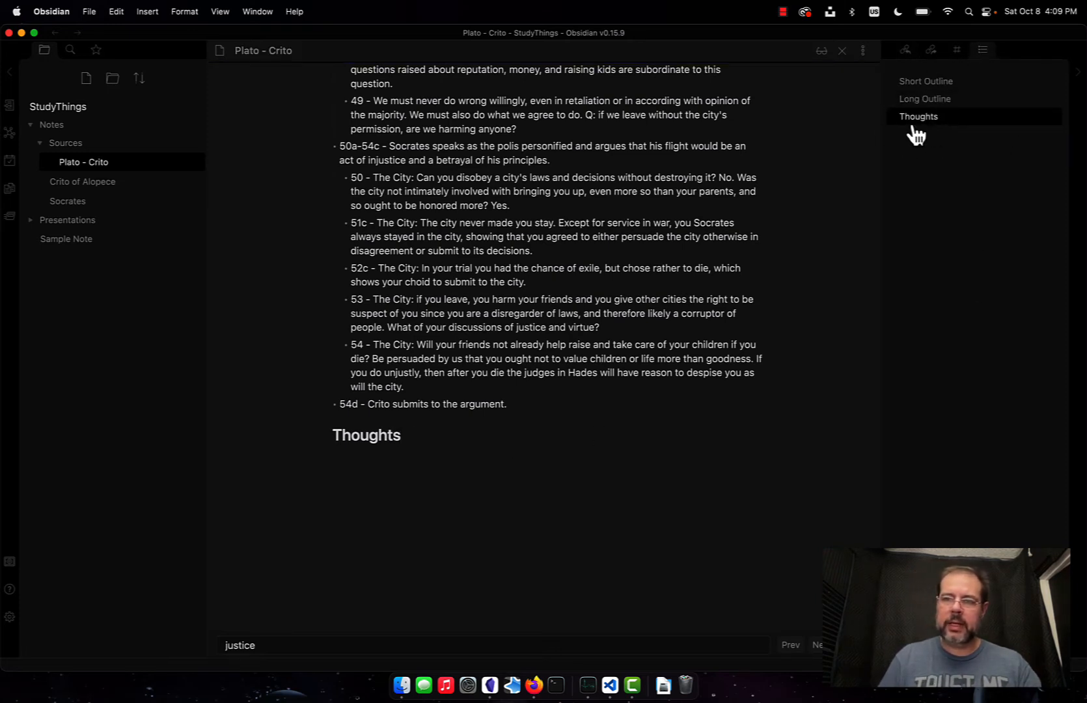
left_click(474, 449)
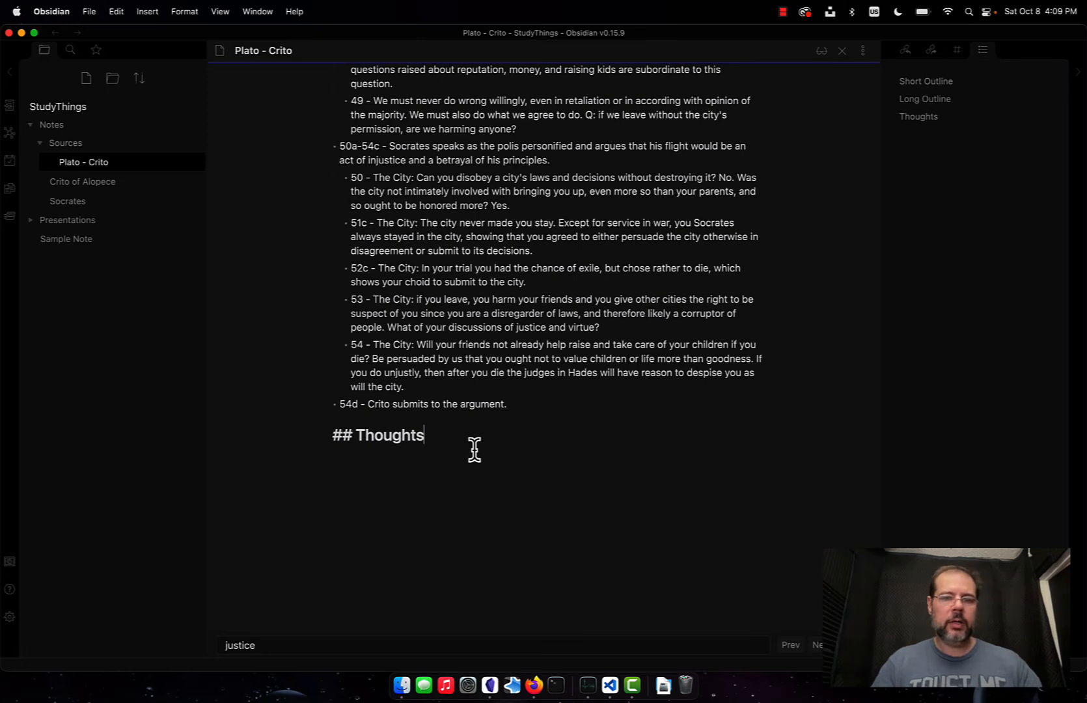
Start a bulleted list under Thoughts with "We should listen to the wise, not the mob."
key("Return")
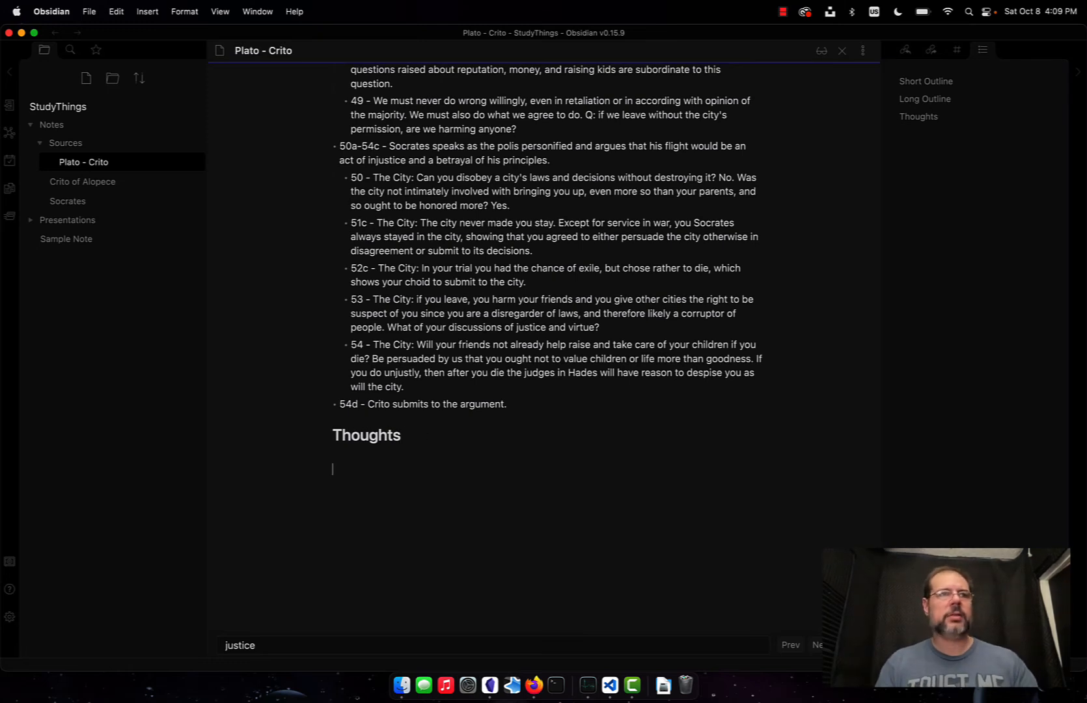
type("- ")
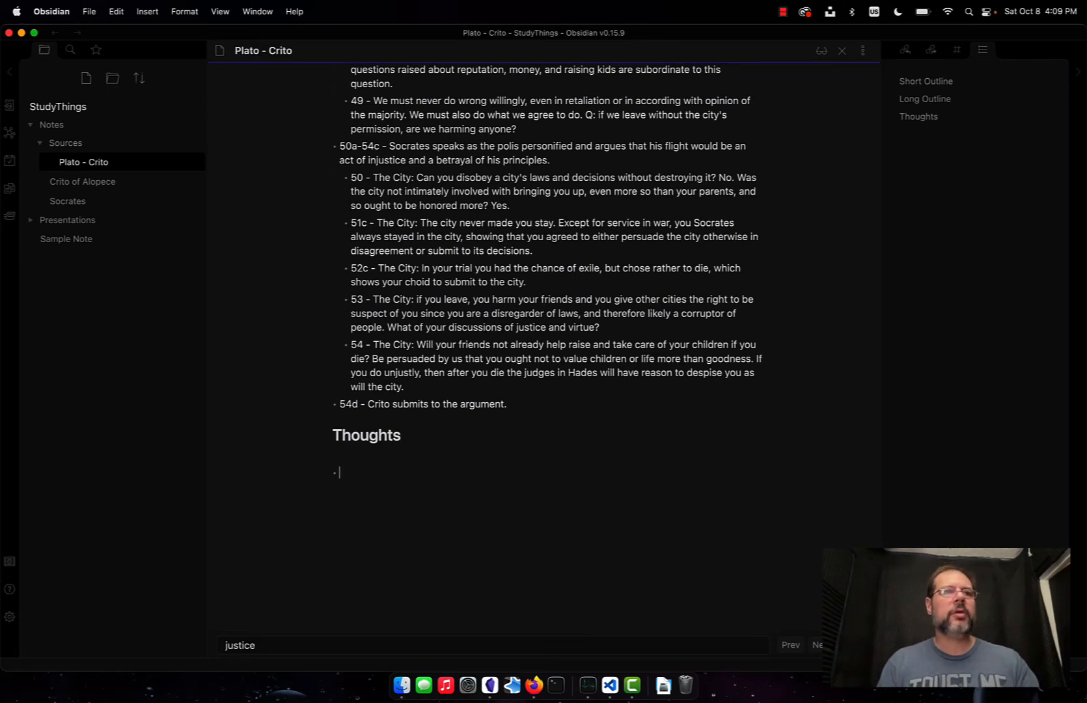
type("We shou")
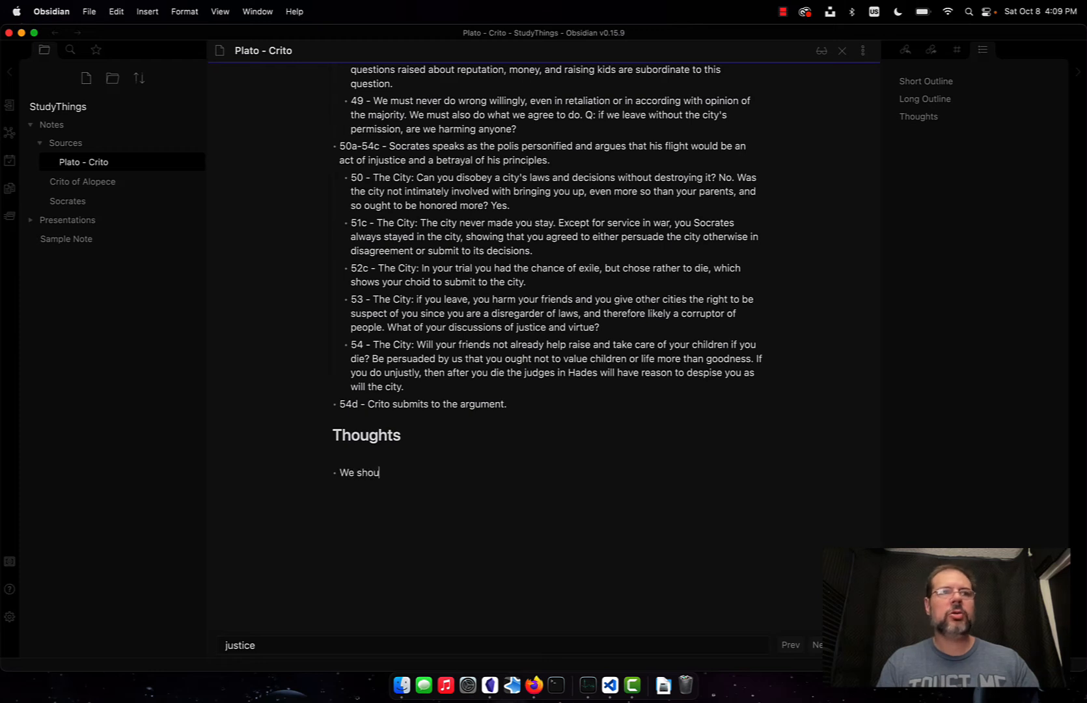
type("ld listen to the wi")
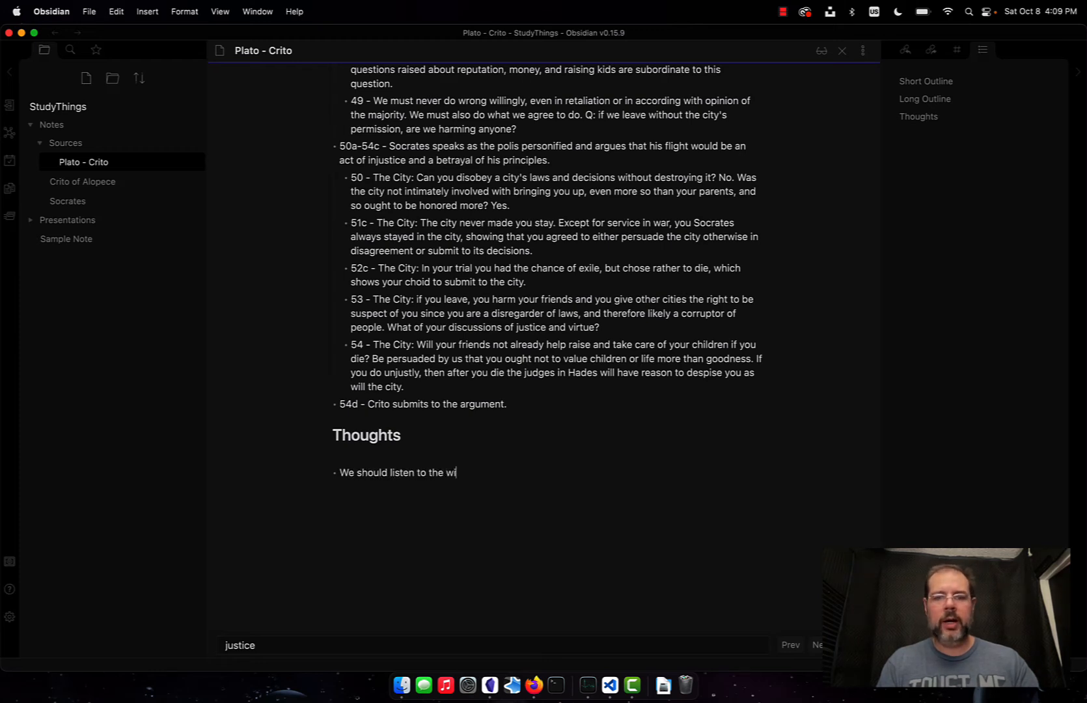
type("se, not the mob.")
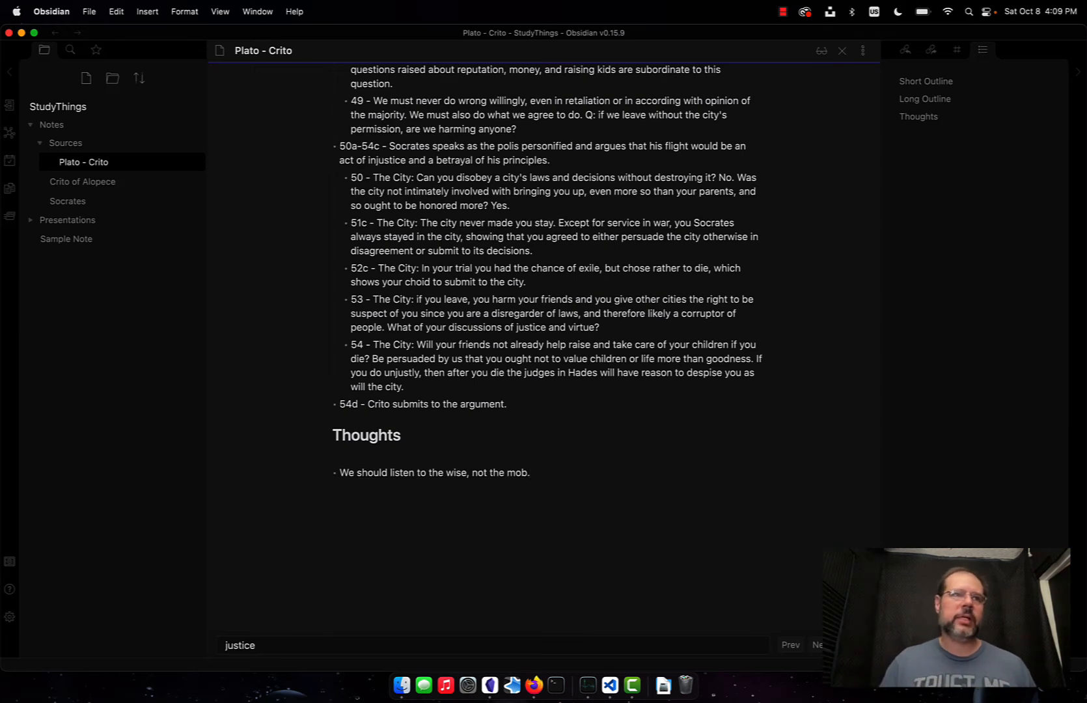
Add a second Thoughts bullet: "The mob can't do good or evil because it can't make people wise or foolish (44d)."
key("super+Tab")
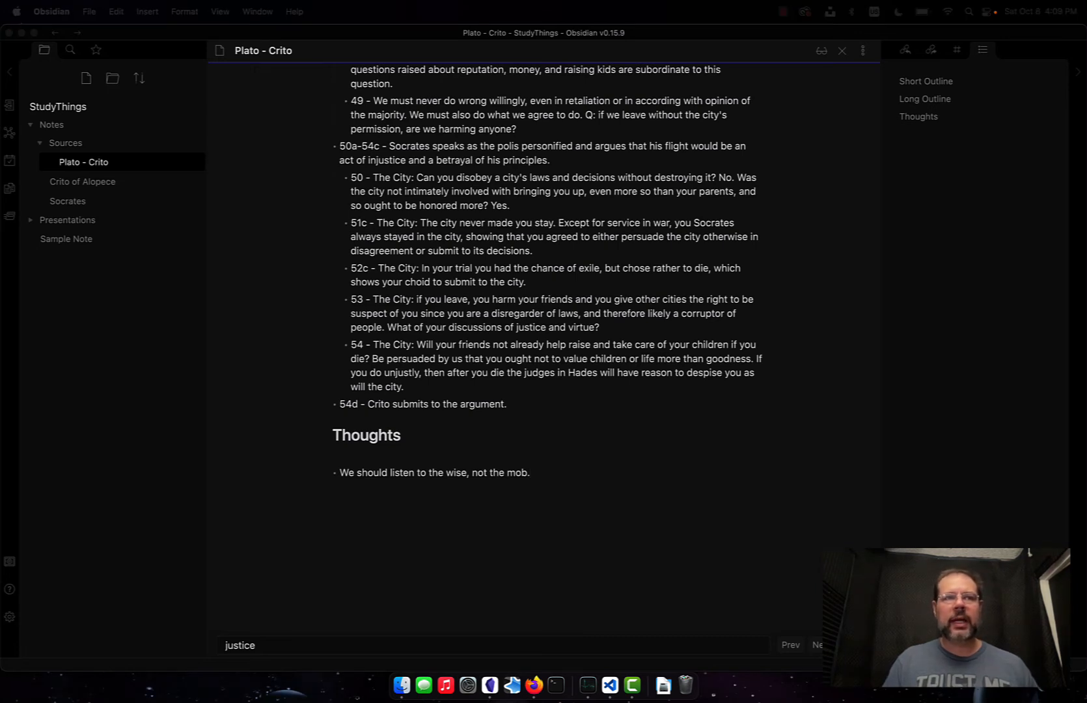
left_click(576, 519)
key("Return")
type("The mob can't do good or evil because it can't make people wise or foolish (44d).")
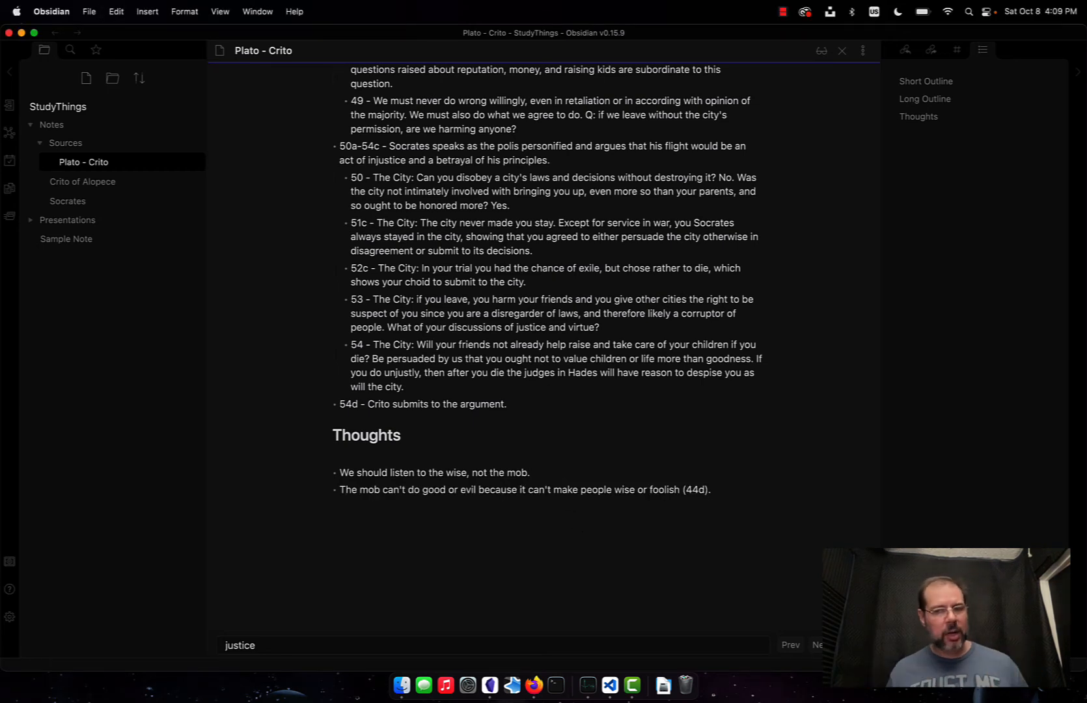
Examine the Socrates quotation under 44d in the Long Outline that the mob bullet refers to, and return to Thoughts
left_click(704, 489)
scroll(637, 393, "up", 10)
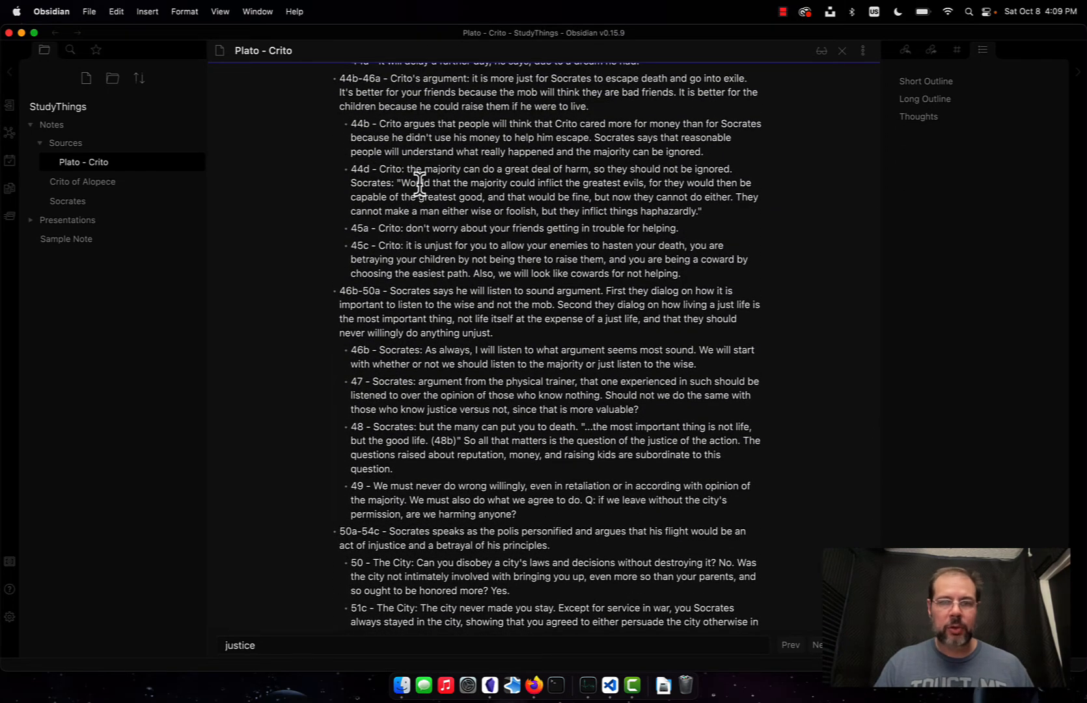
left_click_drag(394, 183, 708, 218)
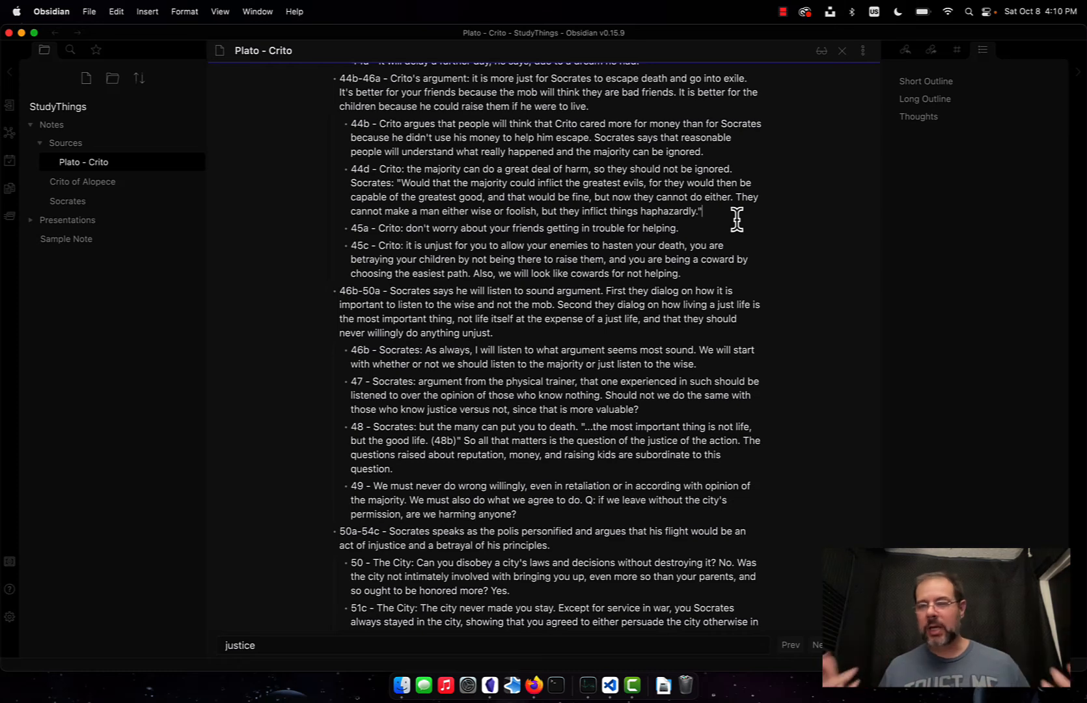
scroll(736, 219, "down", 10)
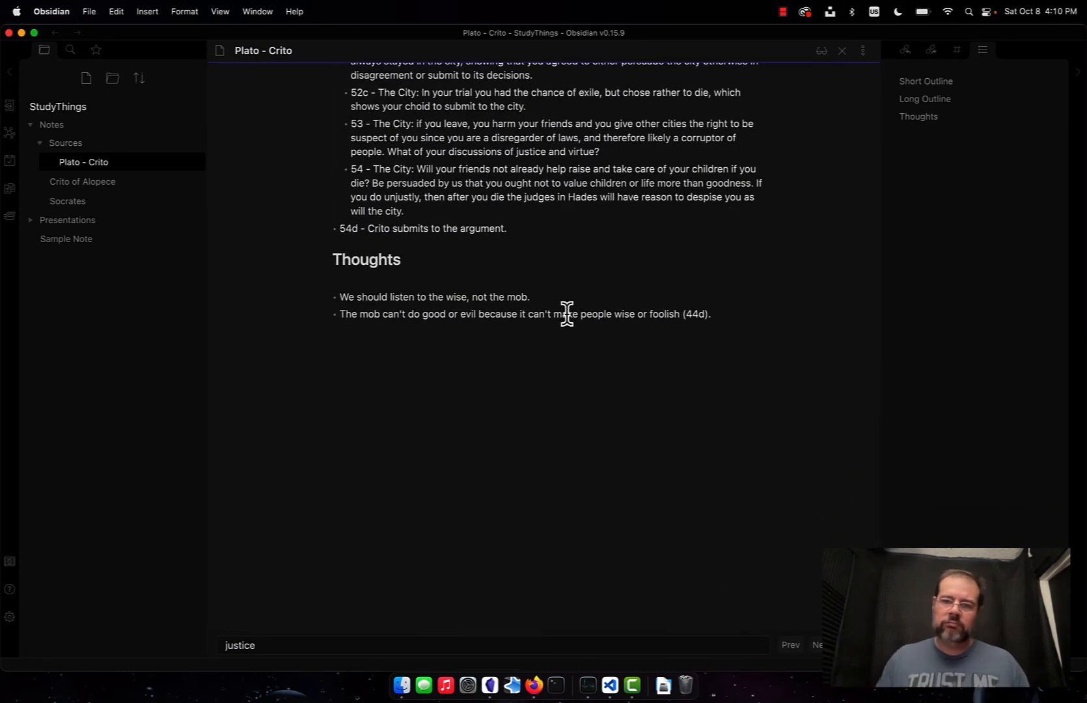
Append the question "Is this true?" to the end of the second Thoughts bullet about the mob
left_click(567, 314)
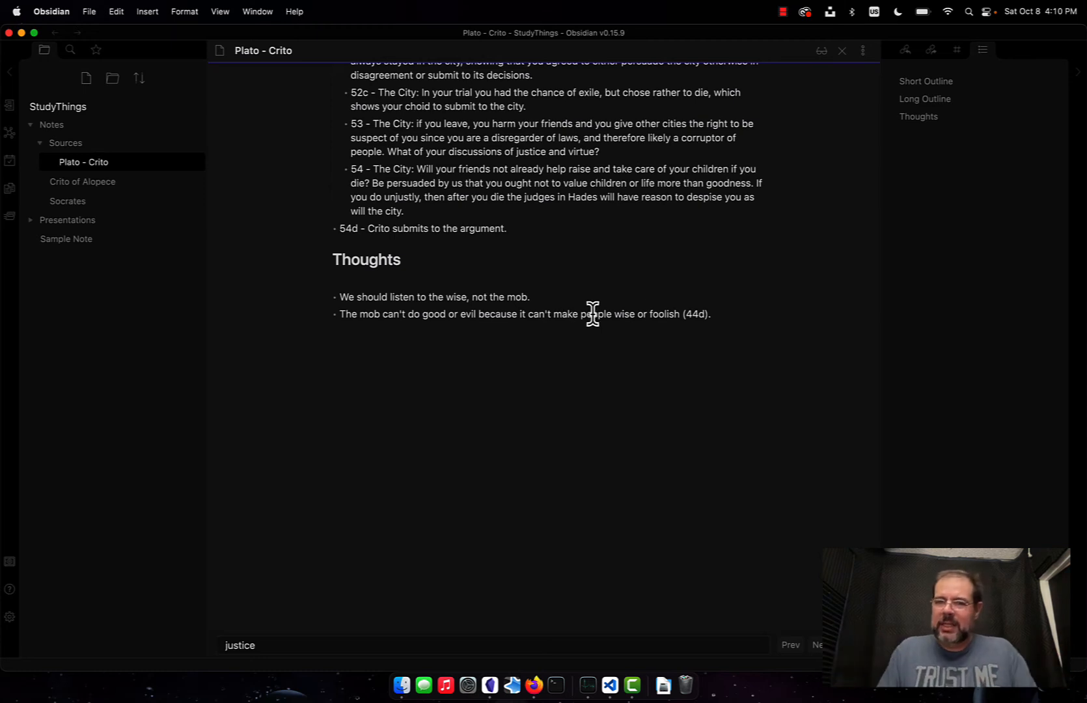
left_click(747, 314)
type("Is ")
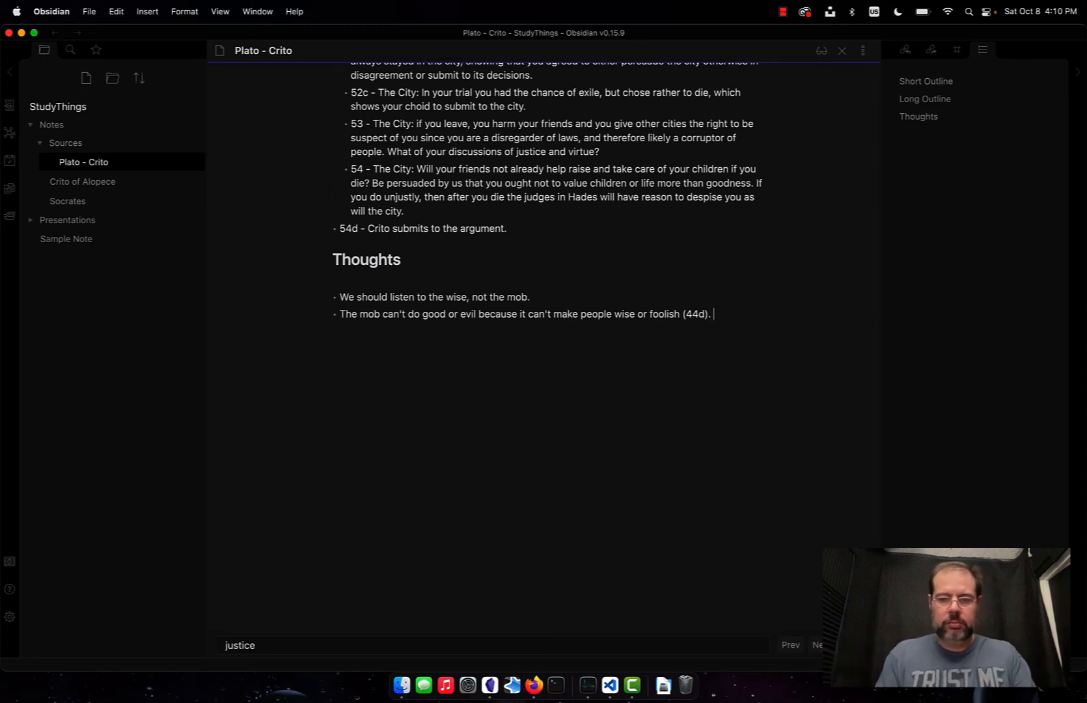
type("this true?")
Add a third Thoughts bullet: "What exactly is the relationship between someone and their government?"
key("Return")
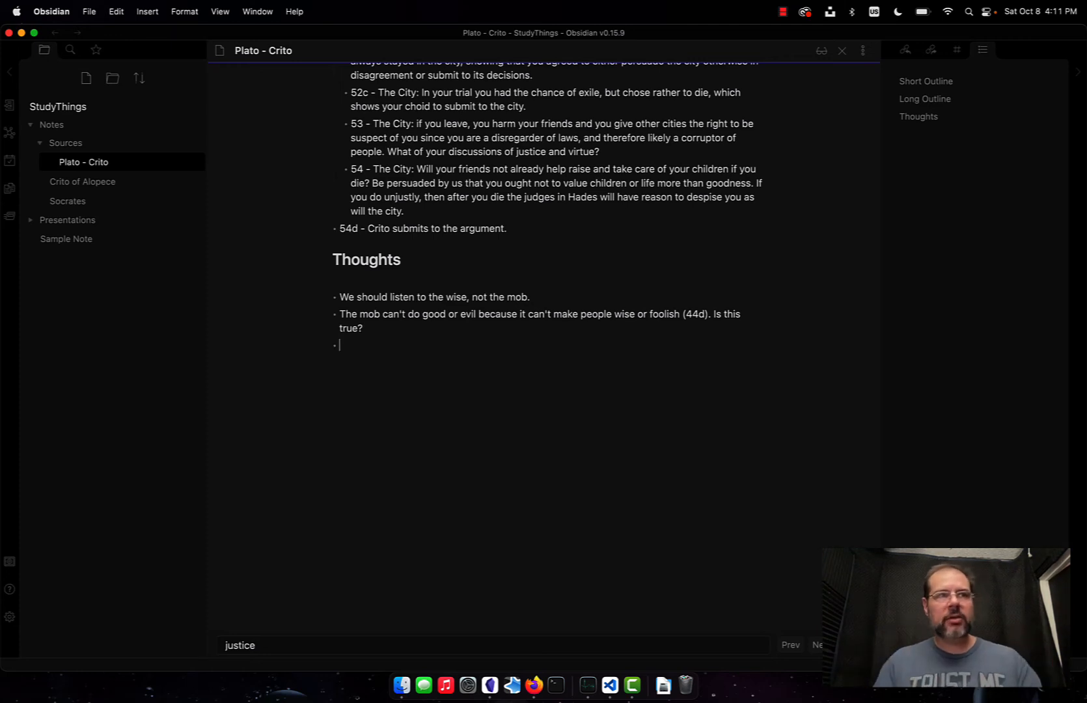
type("What")
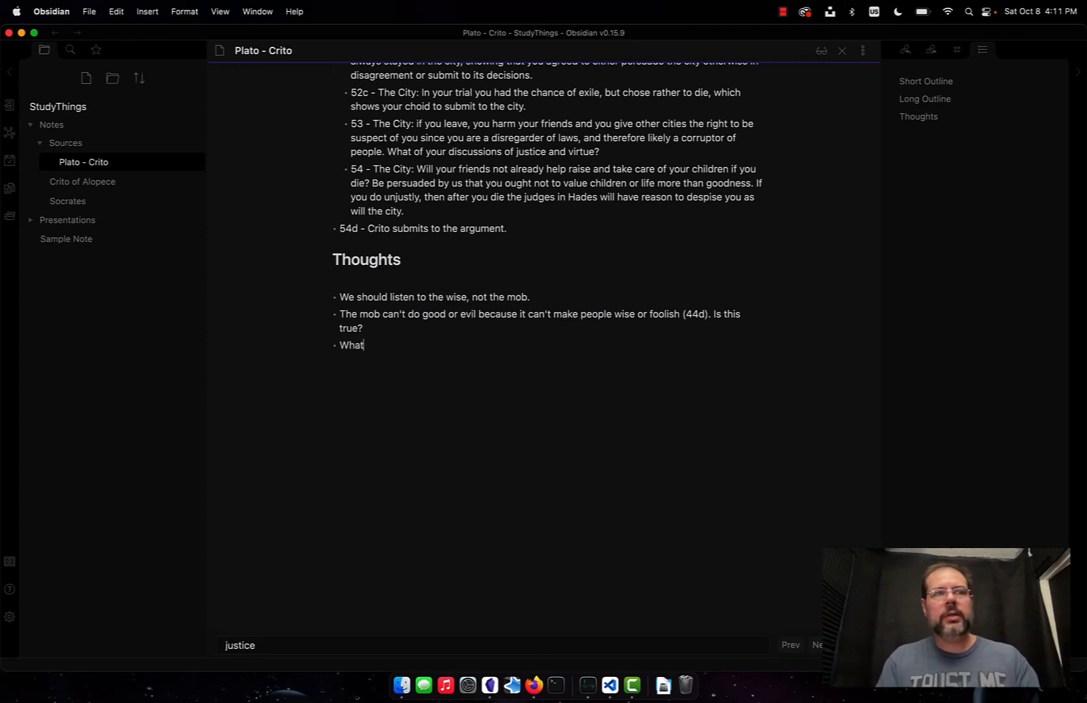
type(" exactly ")
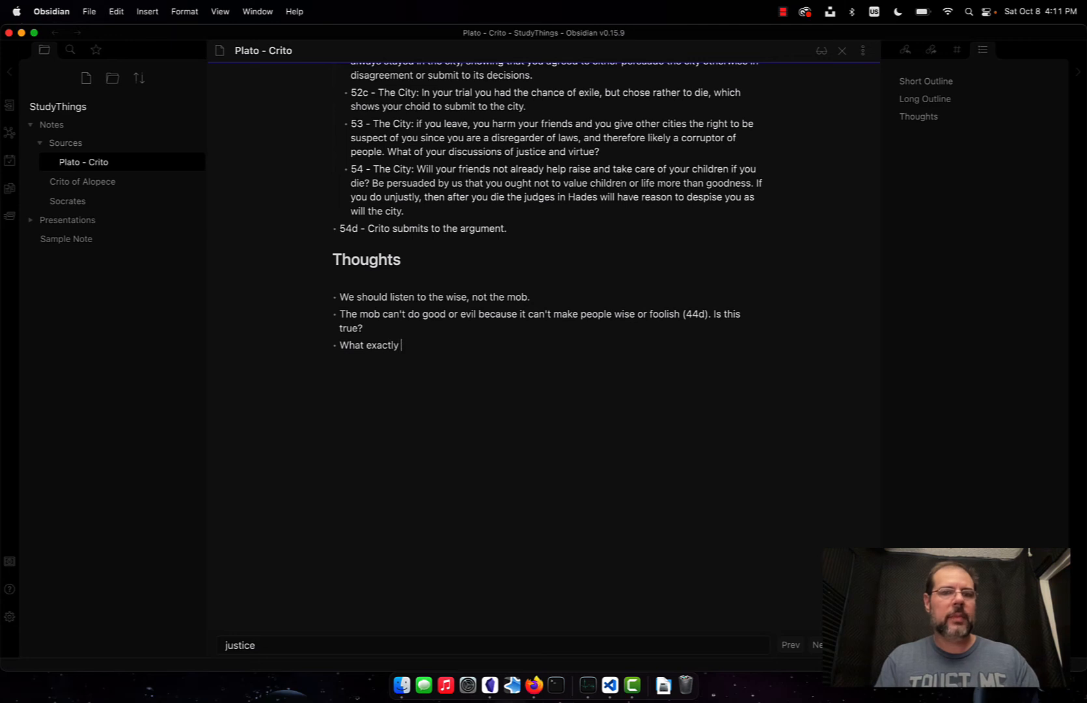
type("is the rel")
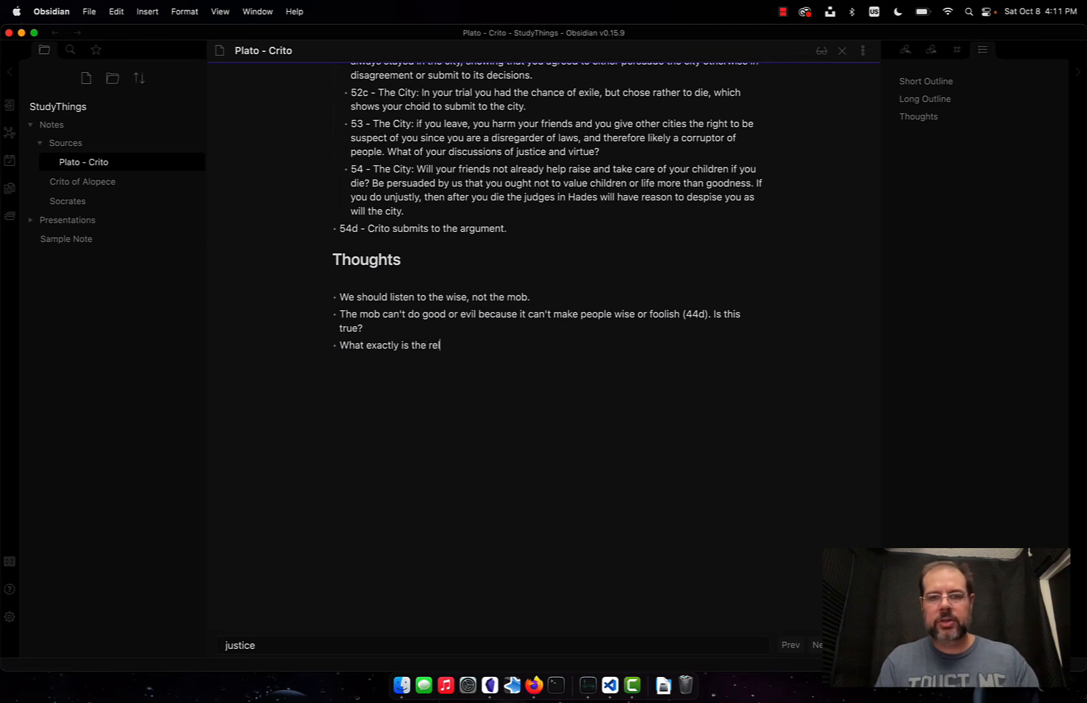
type("ations")
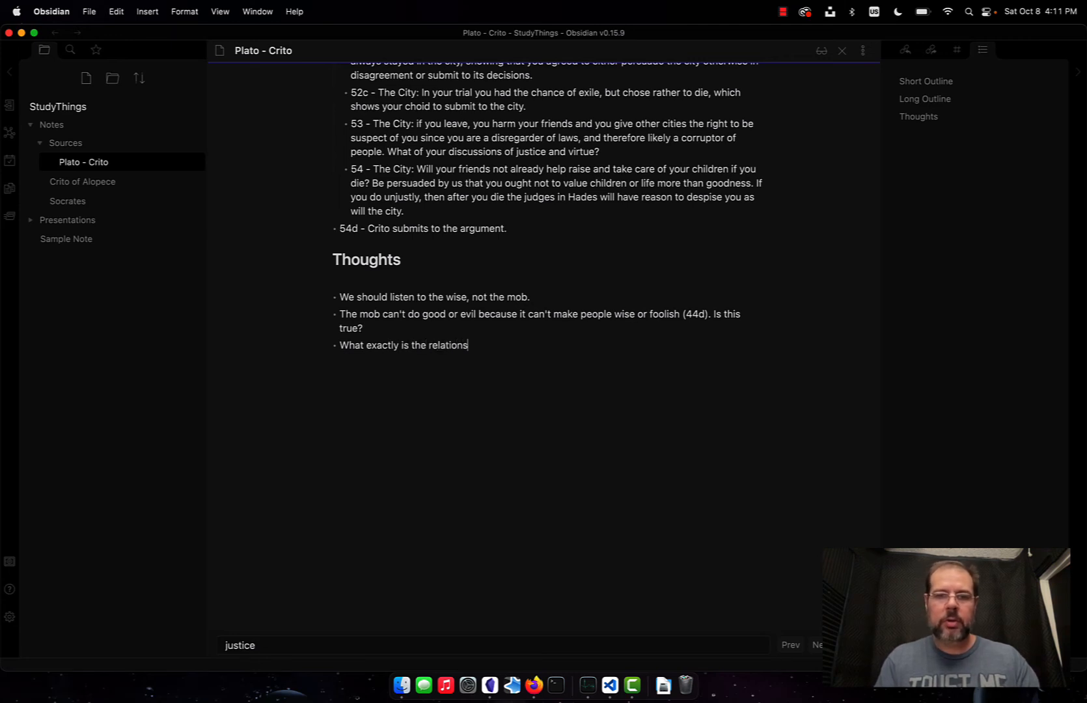
type("hip between s")
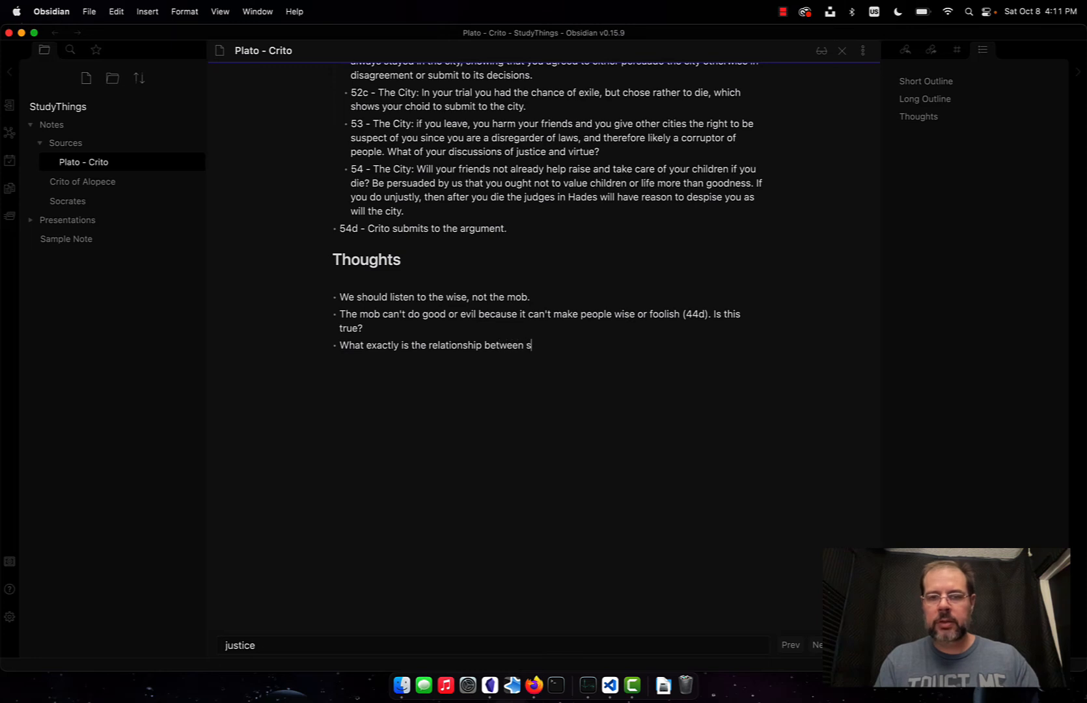
type("omeone and th")
type("ei")
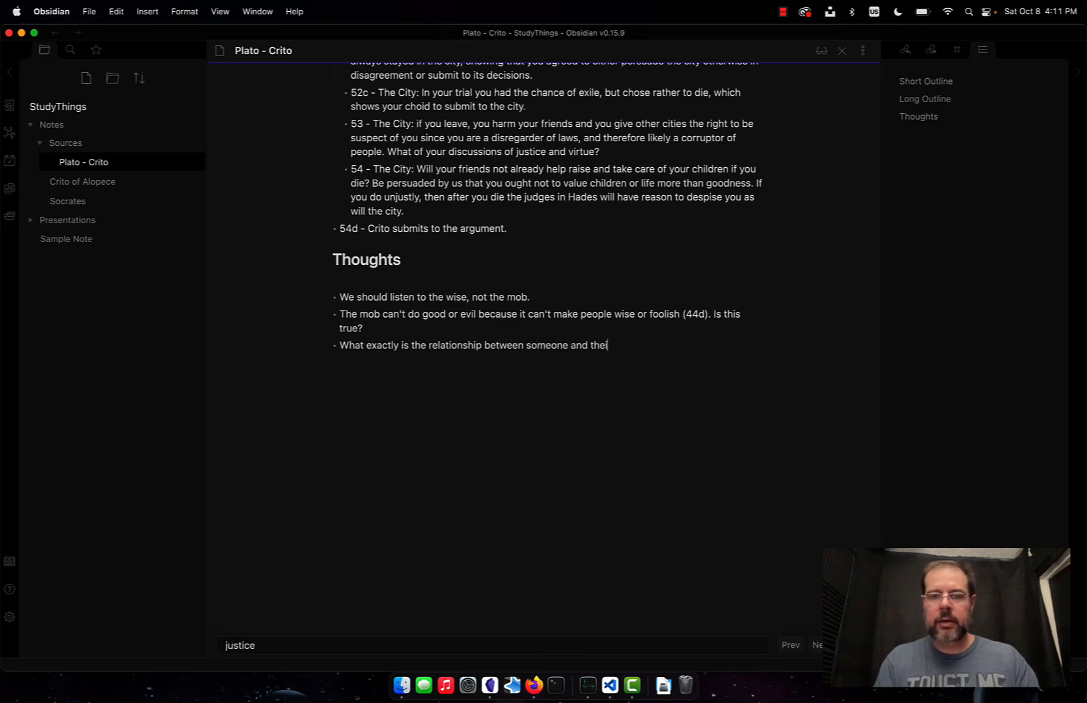
type("r government?")
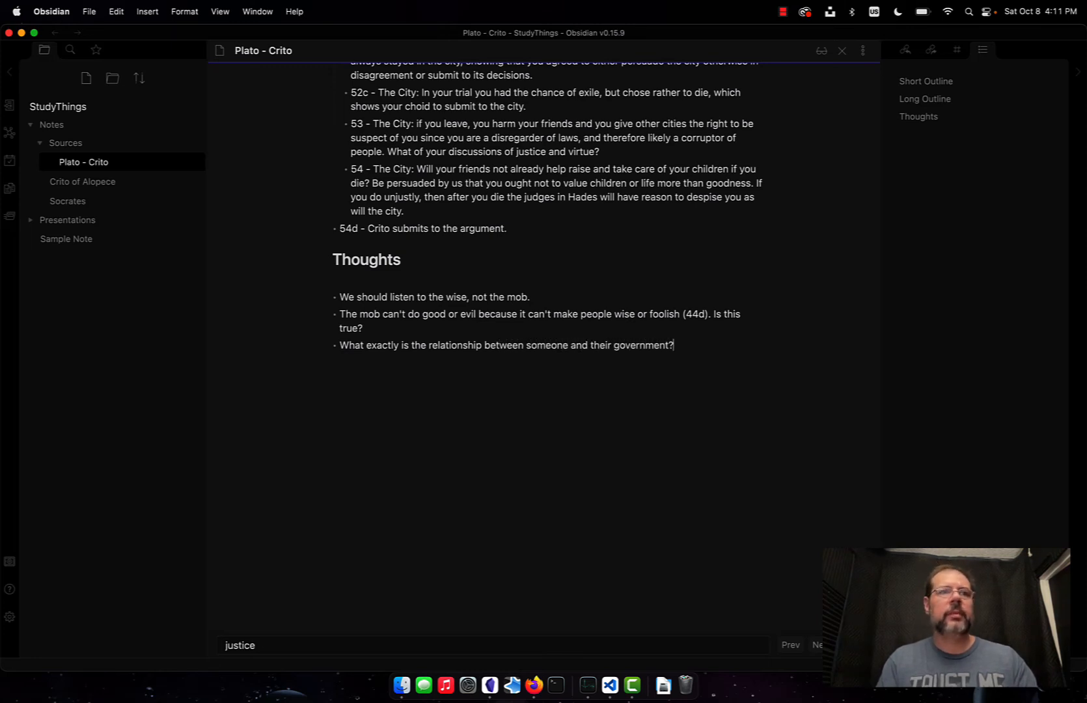
Copy the first Thoughts bullet's text without its final period and turn that text into an internal note link
scroll(656, 306, "up", 5)
scroll(655, 305, "up", 1)
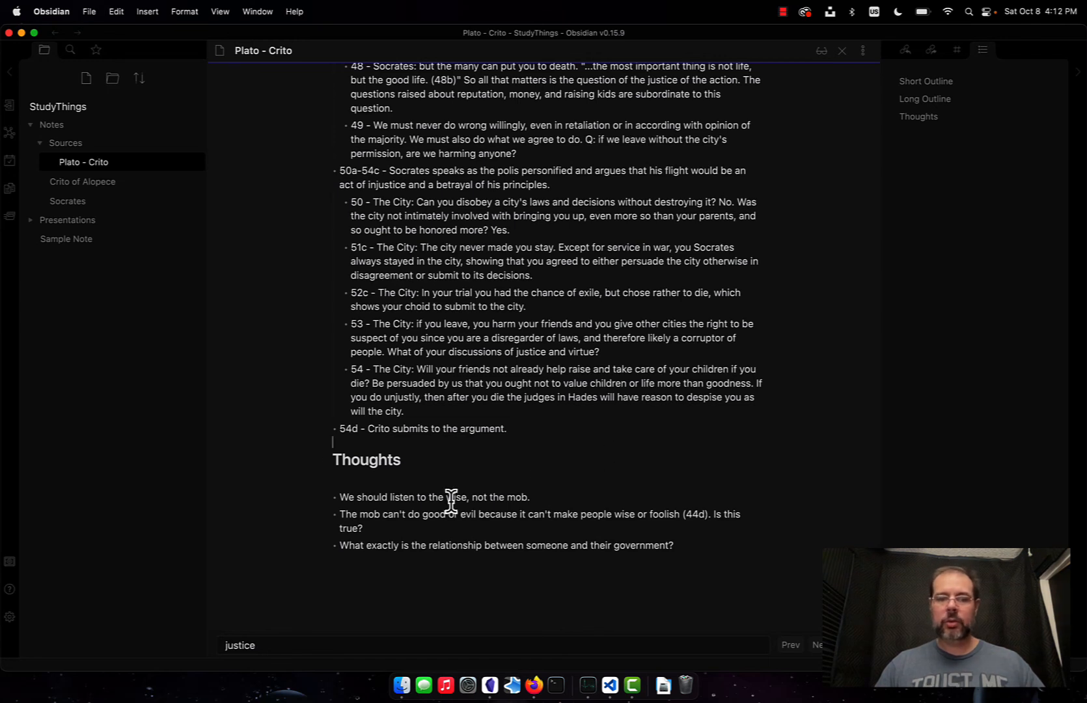
left_click_drag(341, 496, 529, 496)
key("super+c")
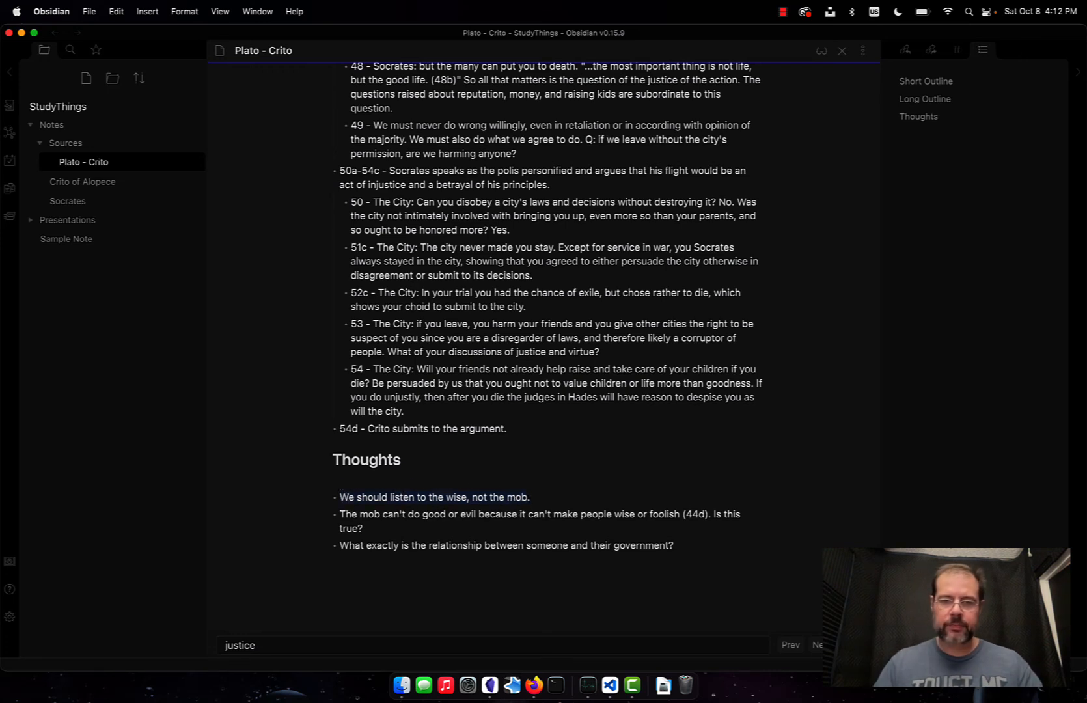
type("[[")
left_click(590, 494)
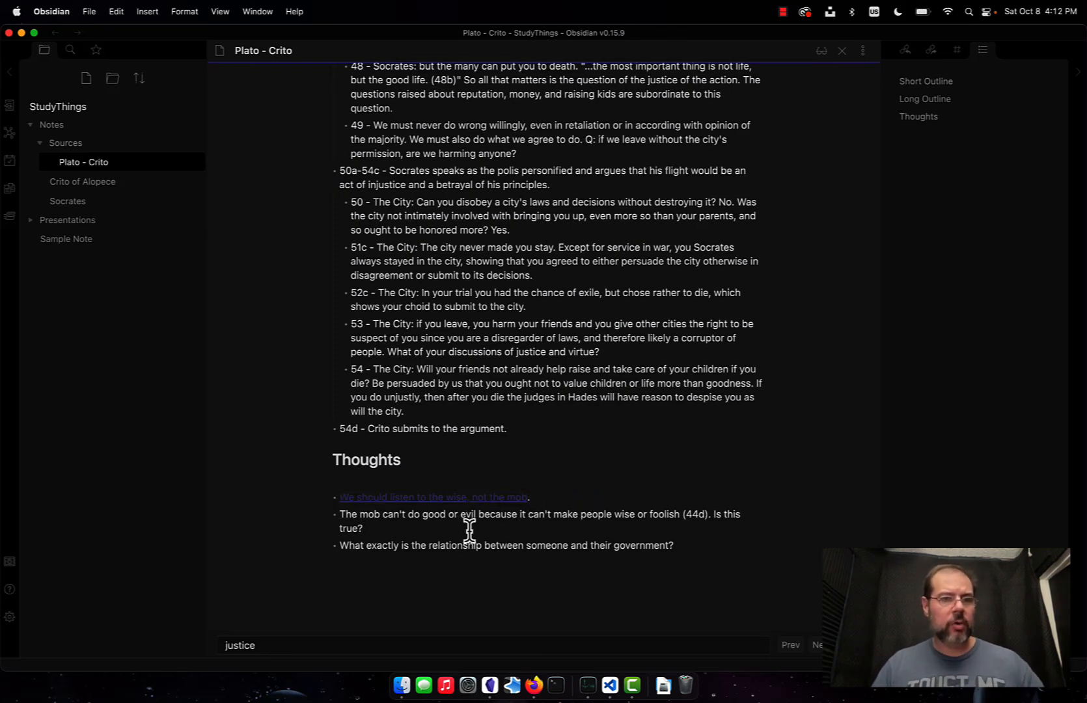
Create a new note in the Notes folder titled with the copied text, "We should listen to the wise, not the mob"
right_click(63, 140)
left_click(90, 145)
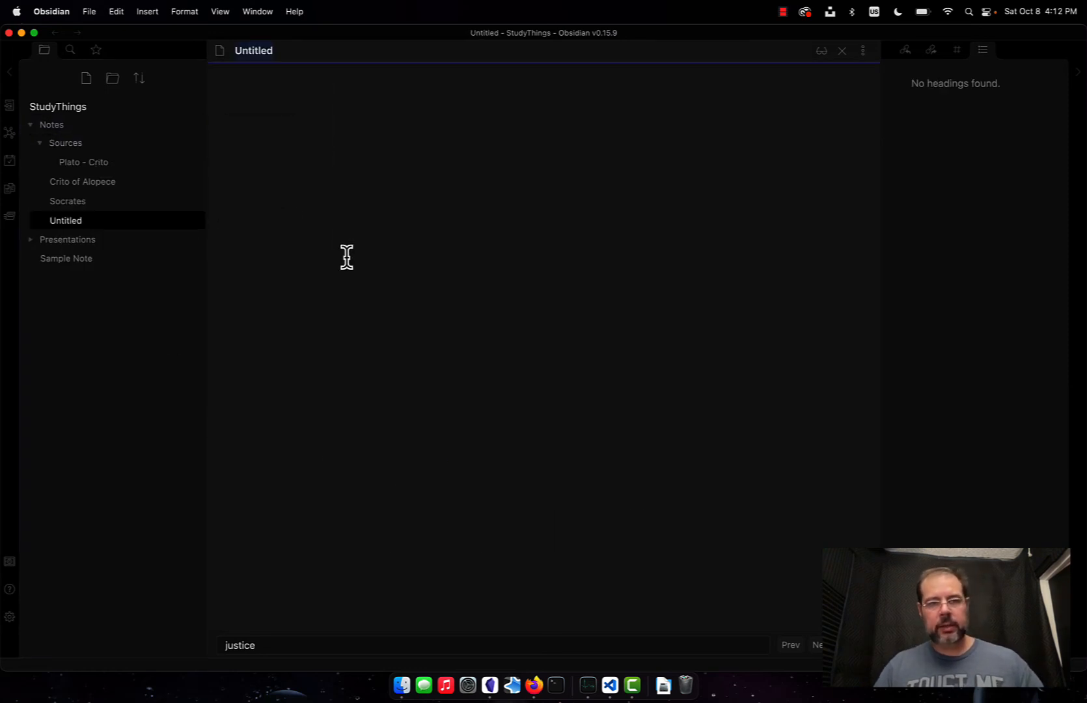
key("super+v")
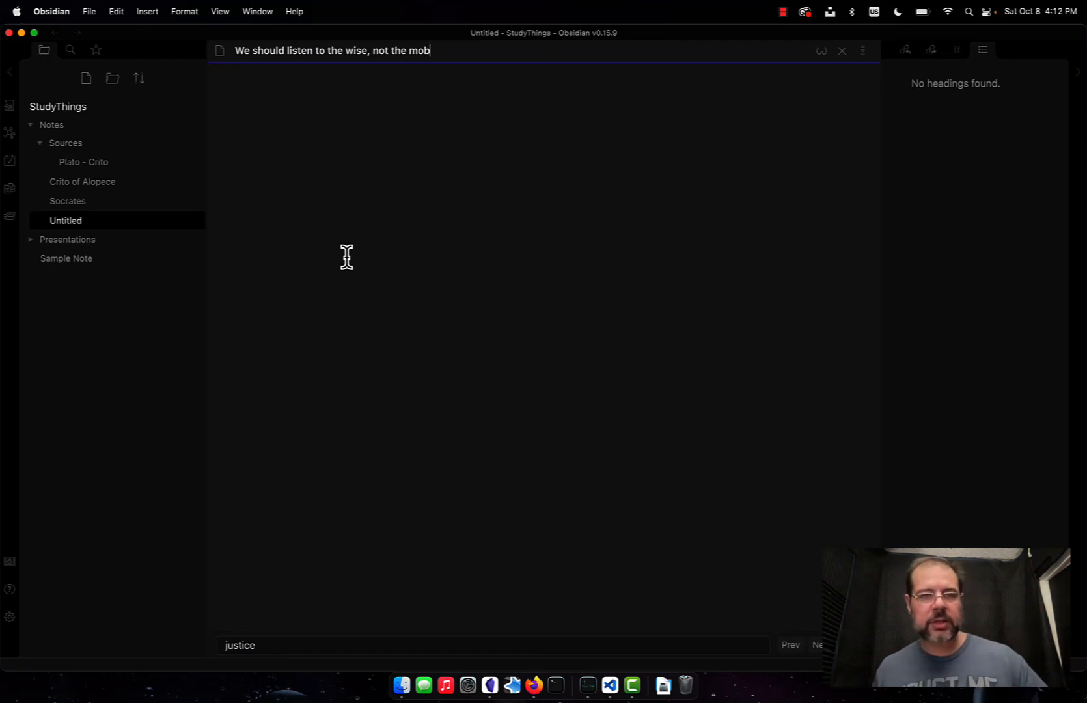
key("Return")
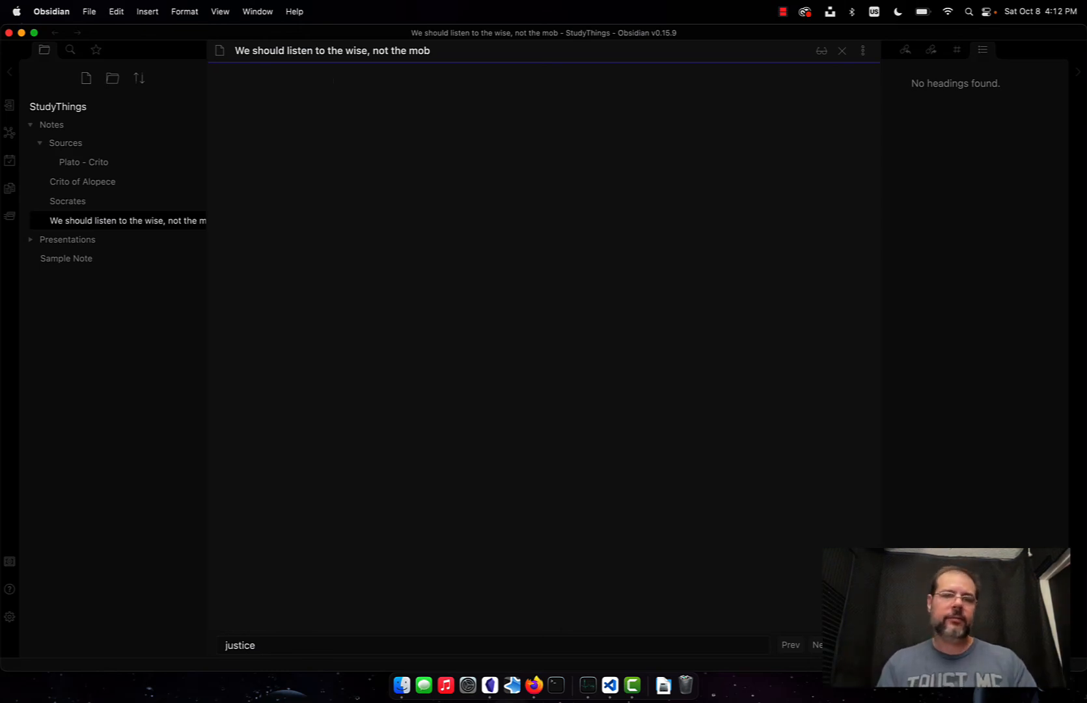
Begin the note with "For example, if you want advice on health or exercise, you would consult someone who knows about such things. Not just anyone."
type("For exam")
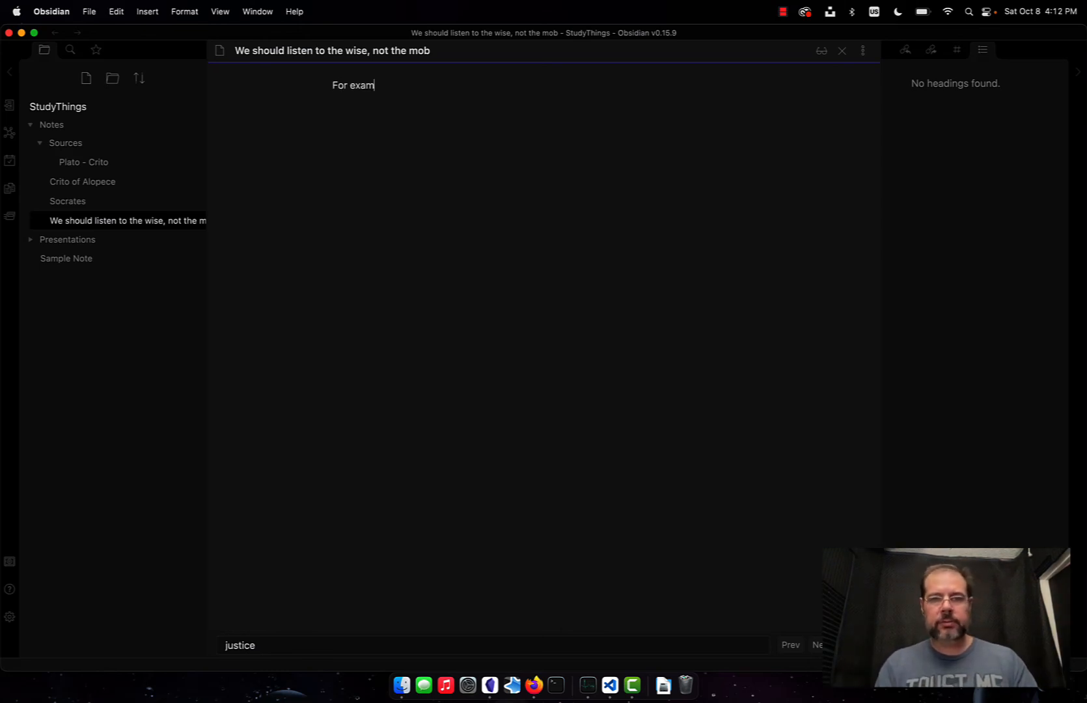
type("ple,")
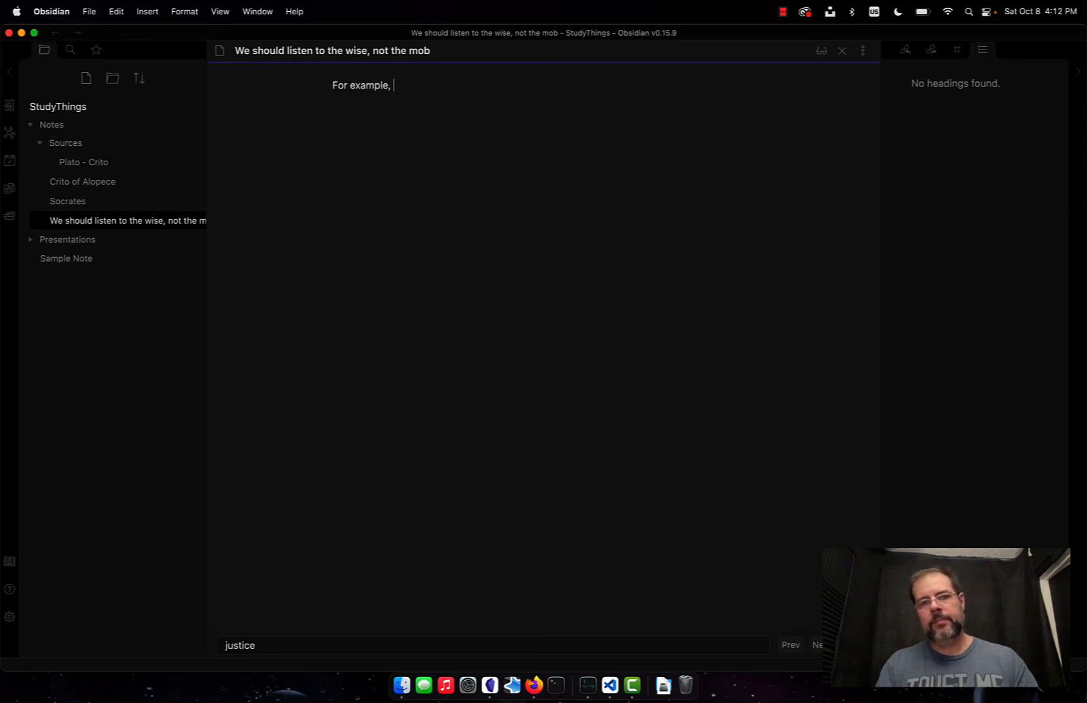
type(" if you want ")
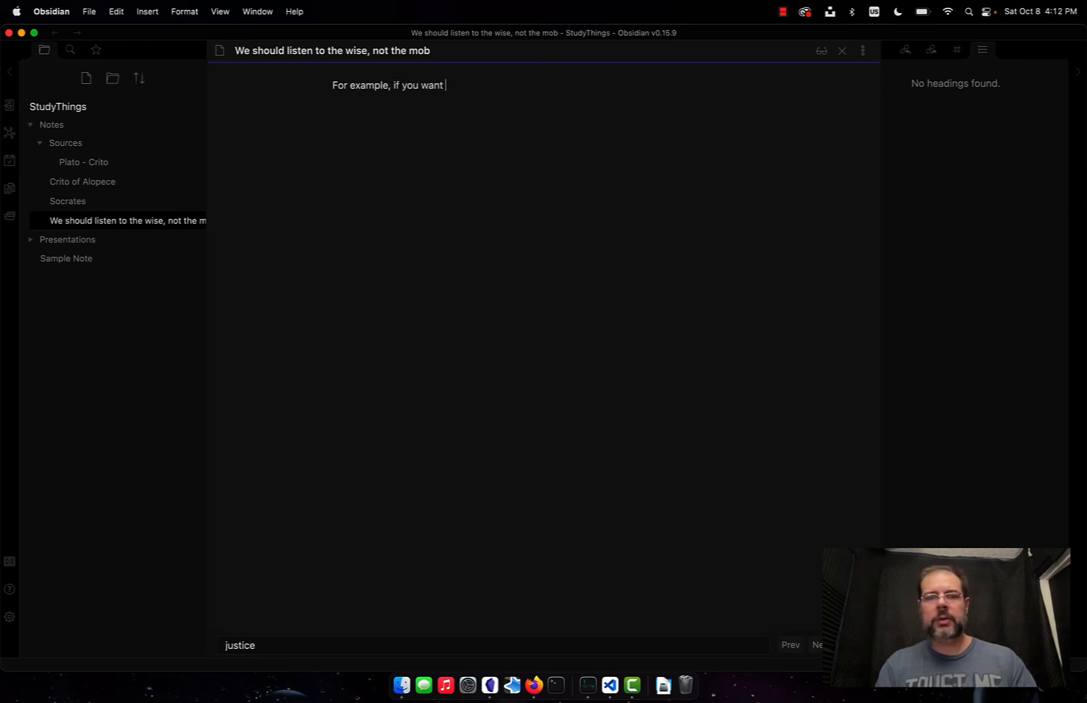
type("advice on ")
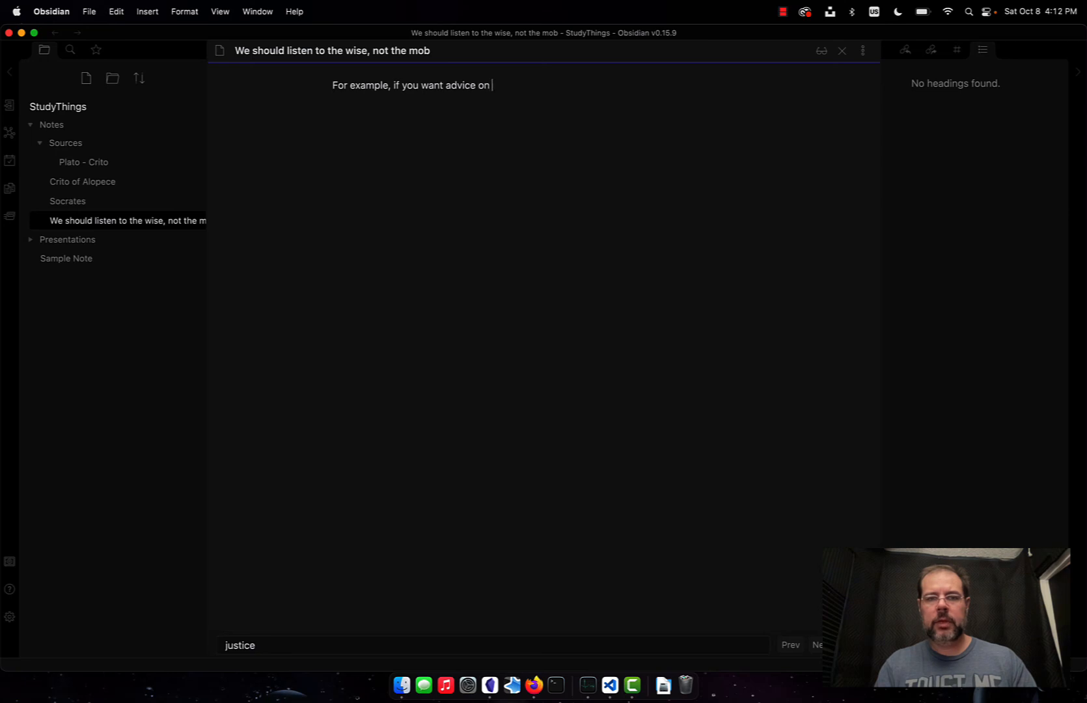
type("healt")
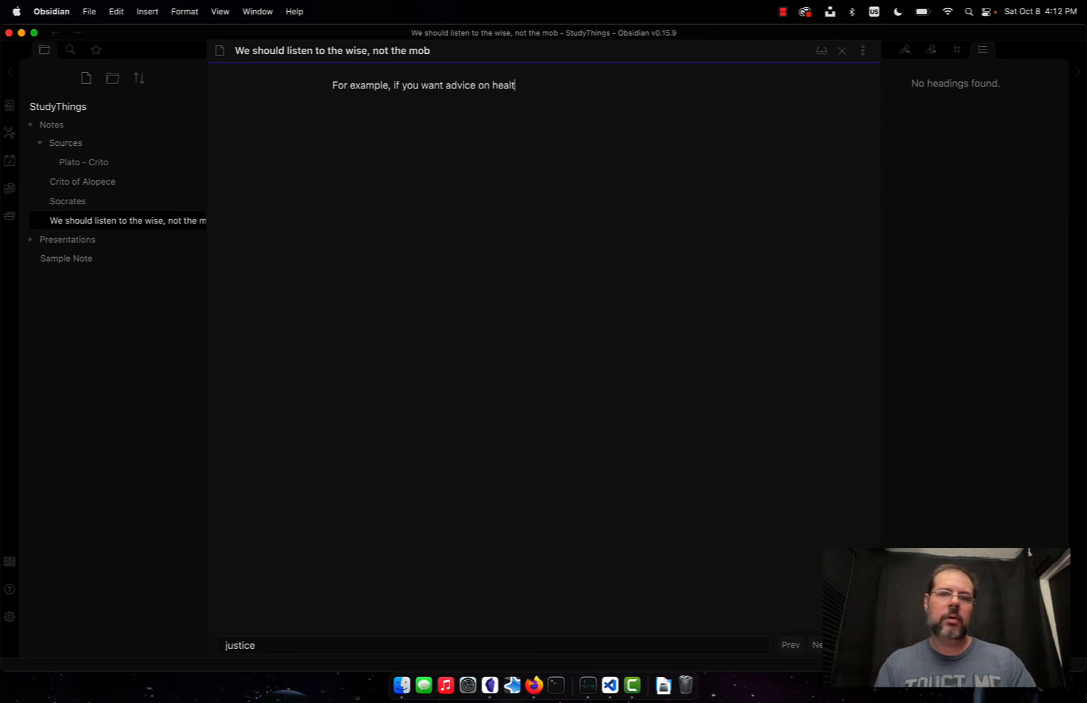
type("h or exerc")
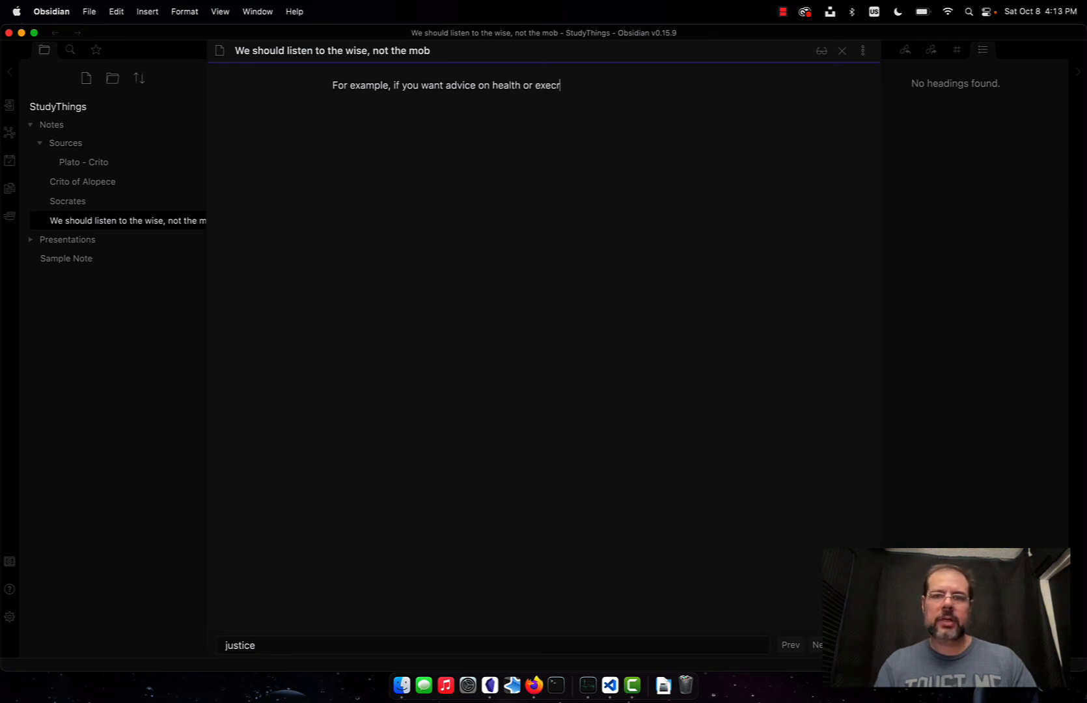
key("BackSpace")
key("BackSpace")
type("rcise")
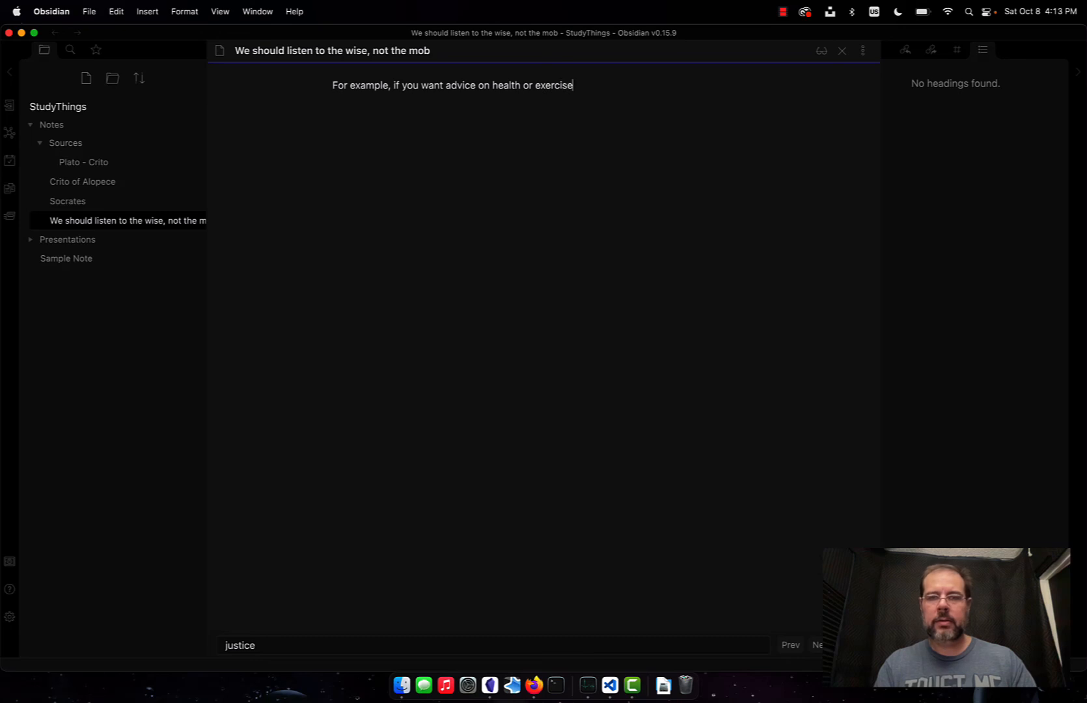
type(", you would ")
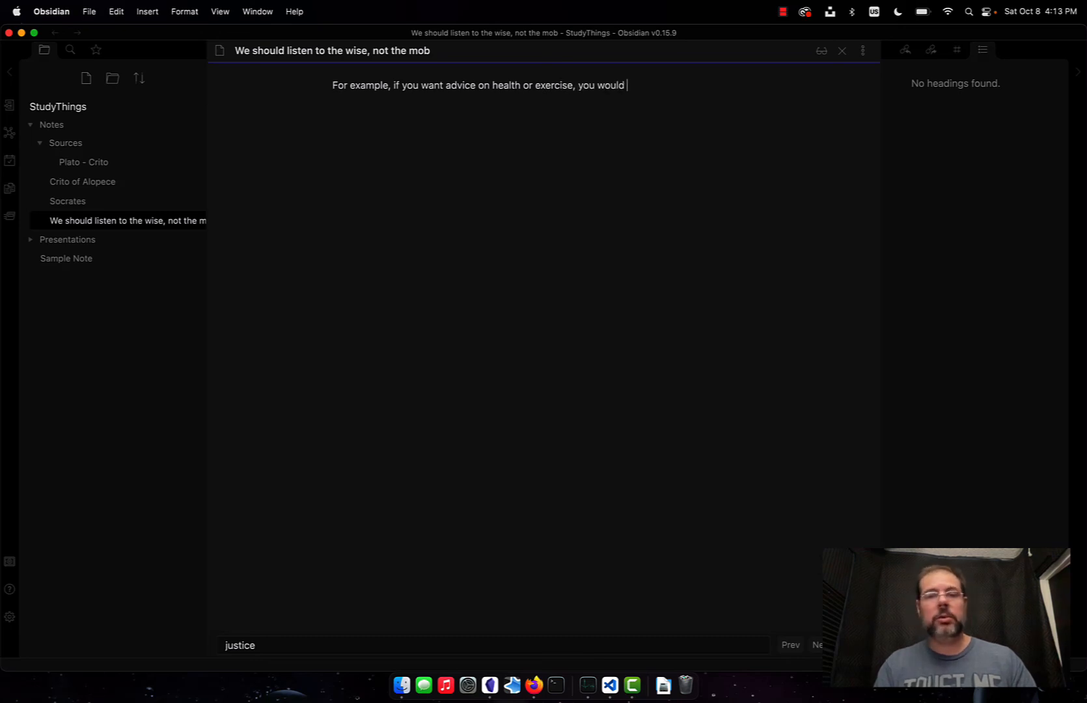
type("consult someone")
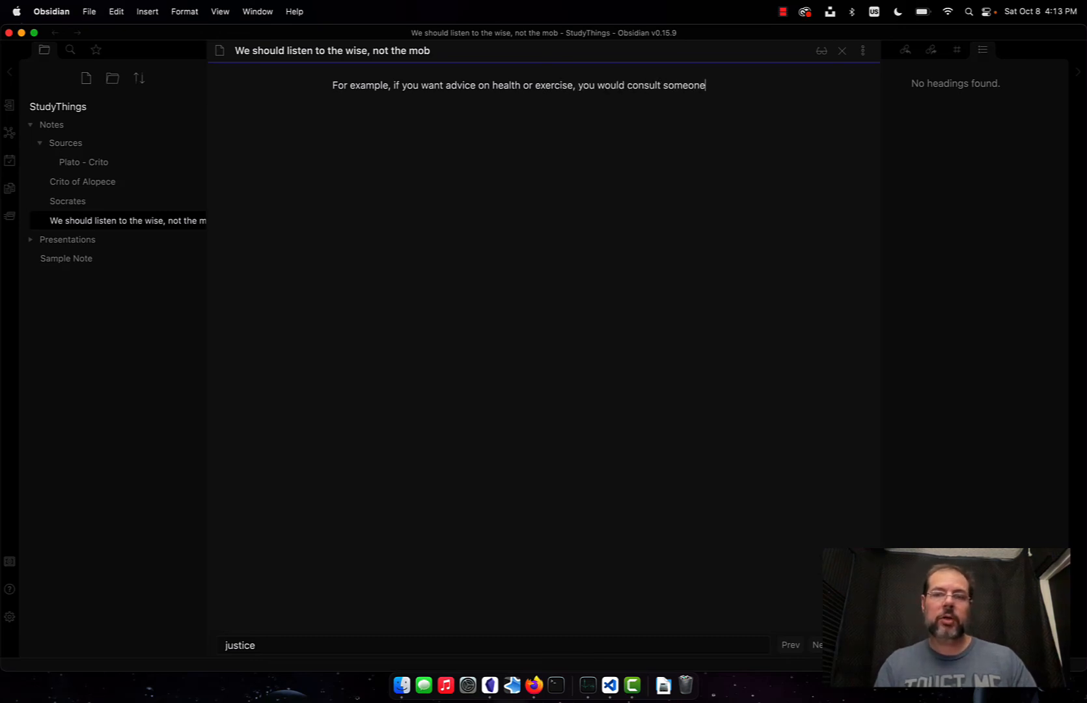
type(" who knows about s")
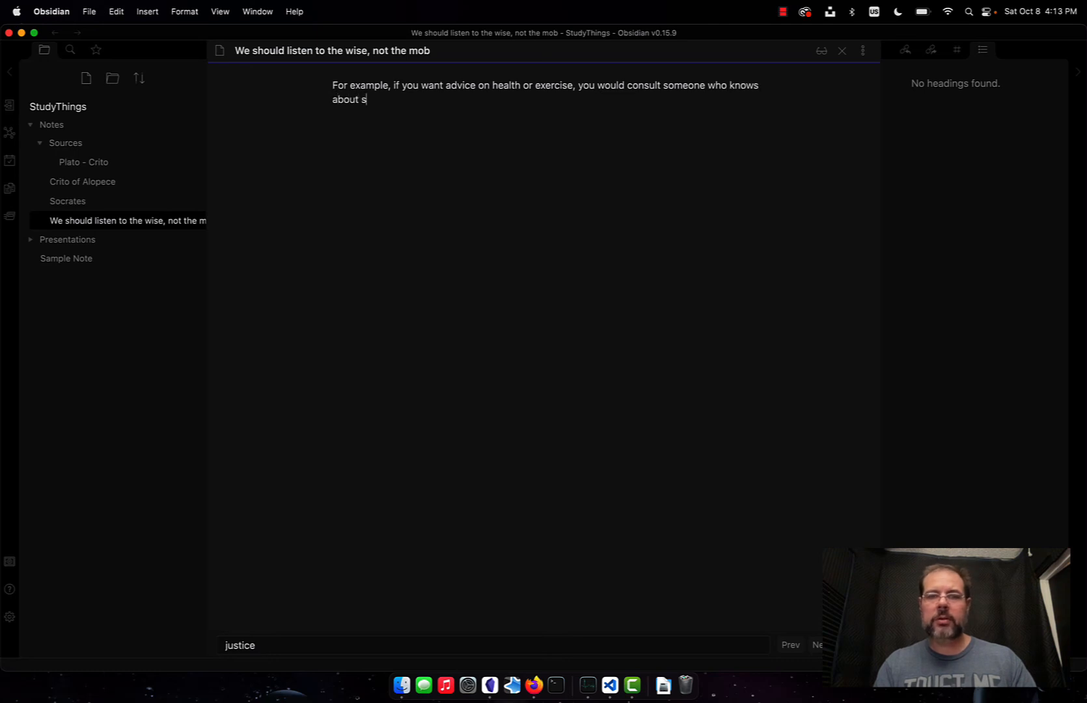
type("uch things. Not ")
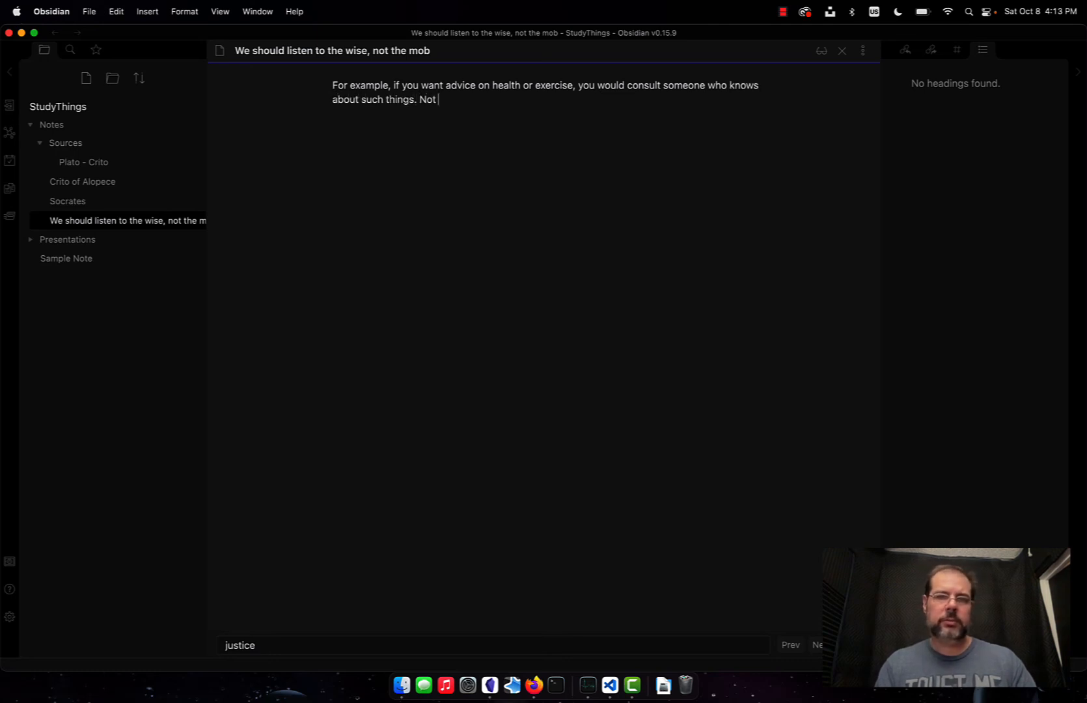
type("just anyone. ")
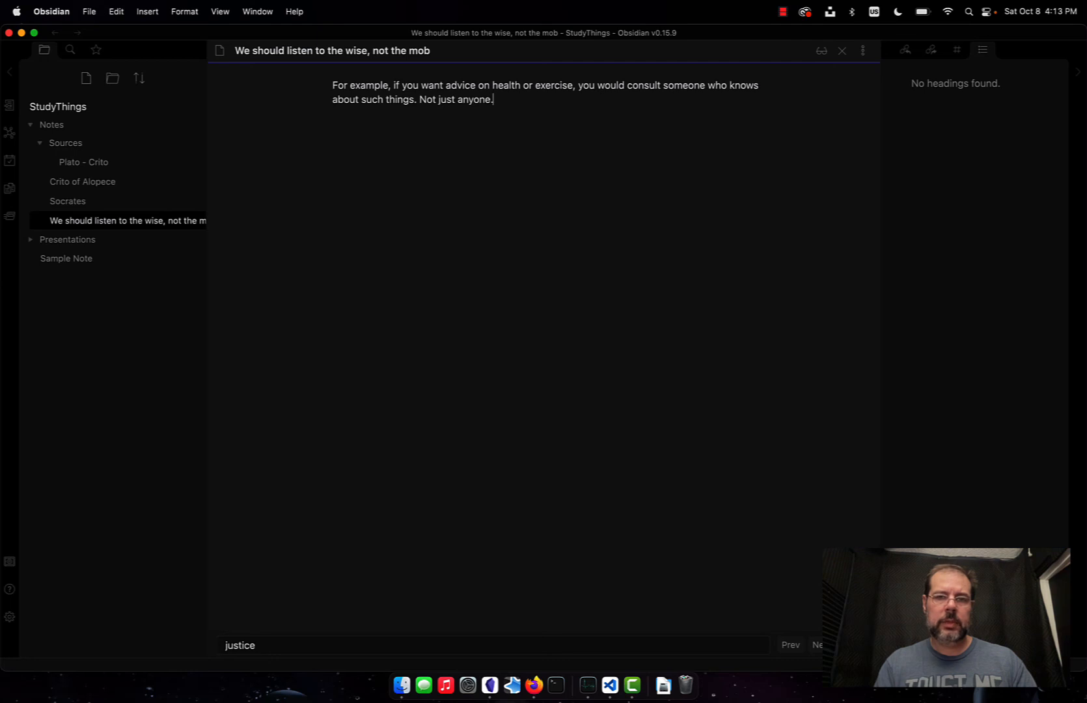
Continue the note with "In the same way, you ought not to listen to the mob. Instead, listen only to the wise."
type("In the")
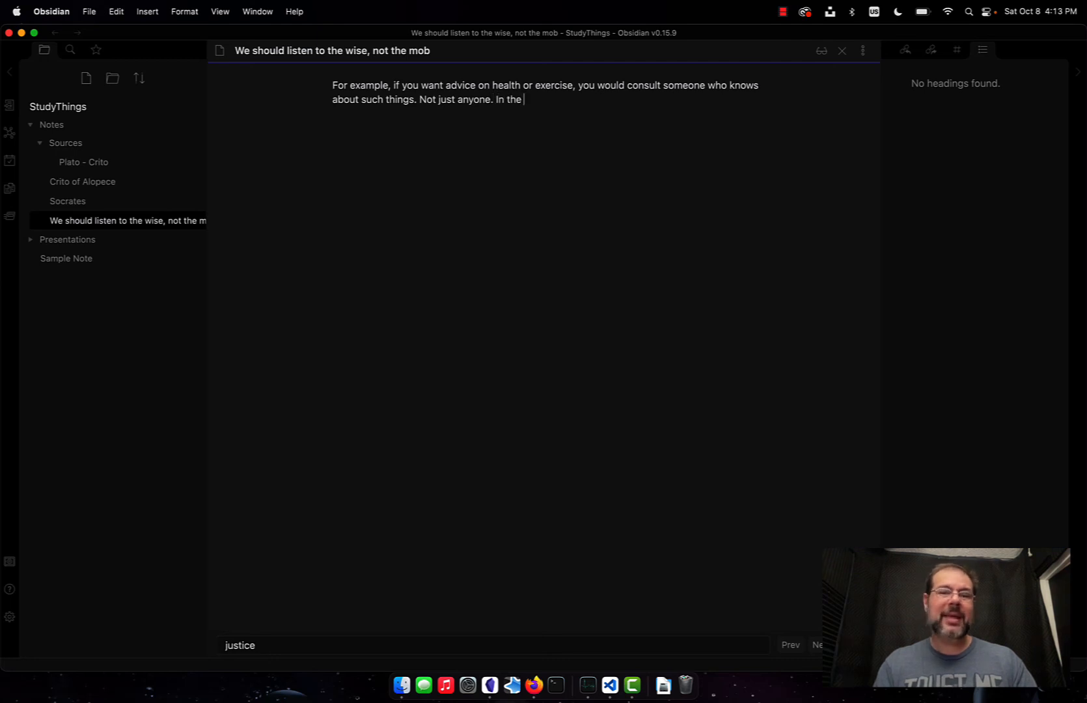
type(" same")
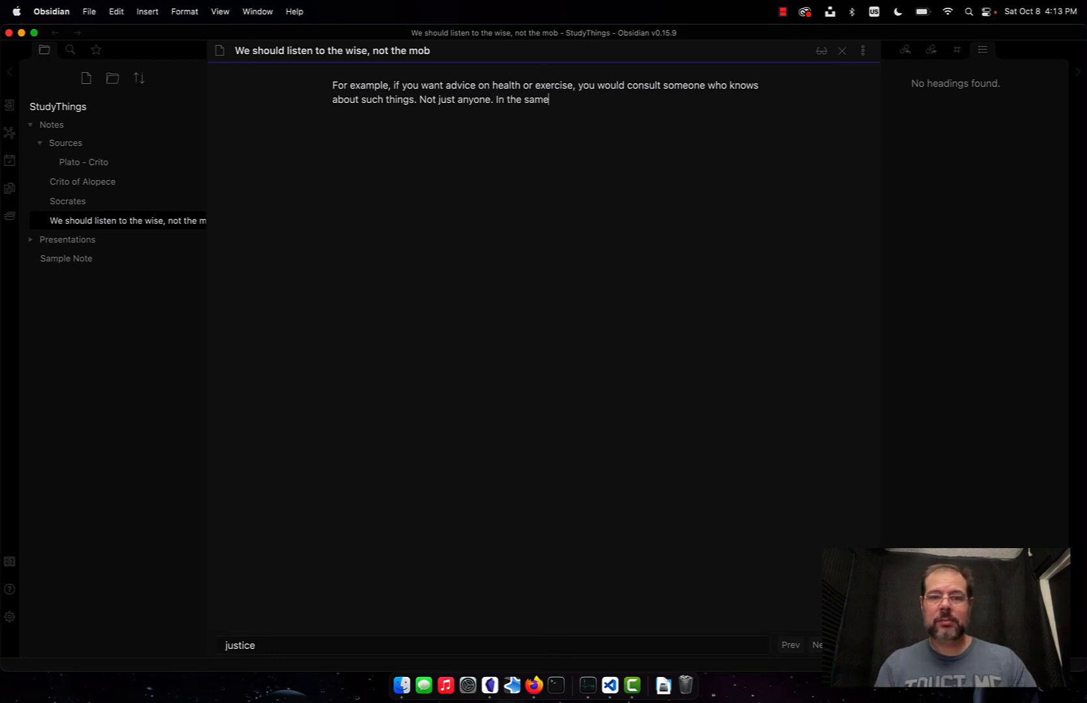
type(" way, you ")
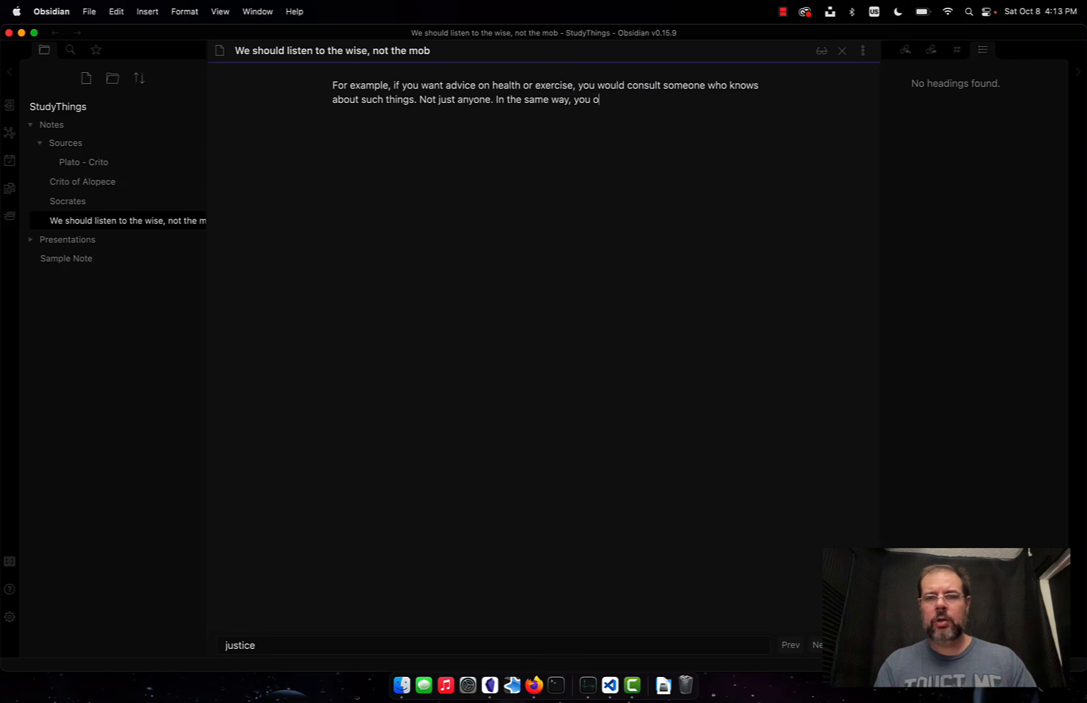
type("ought")
key("BackSpace")
key("BackSpace")
type("g")
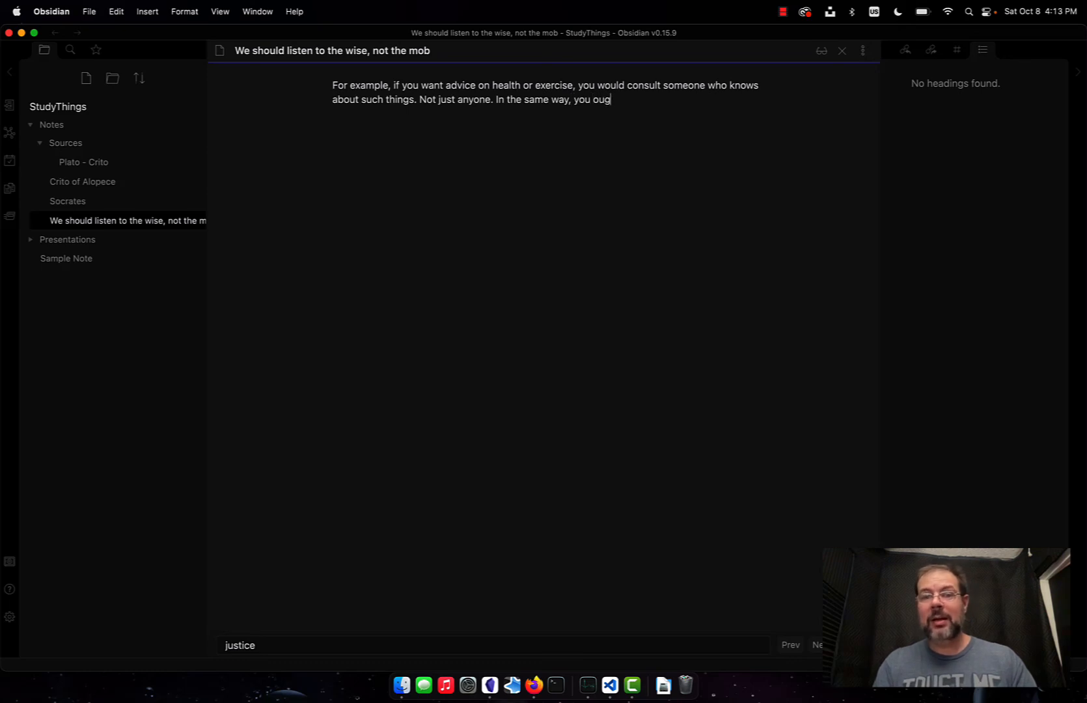
type("ht not to listen ")
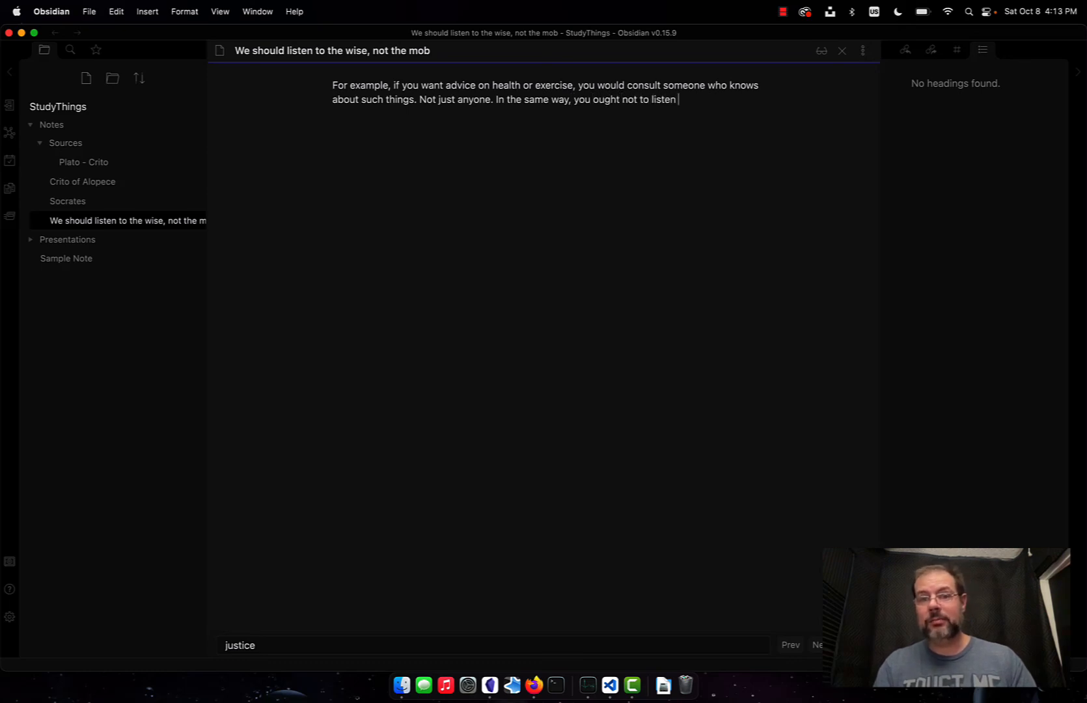
type("to the mob")
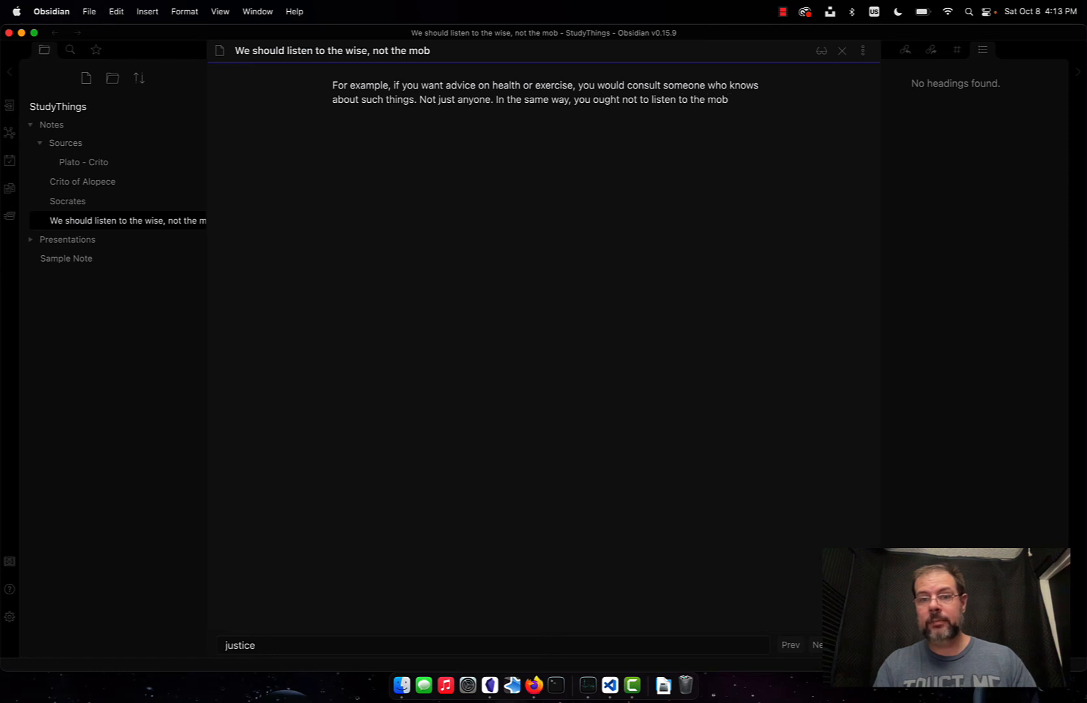
type(". Instead")
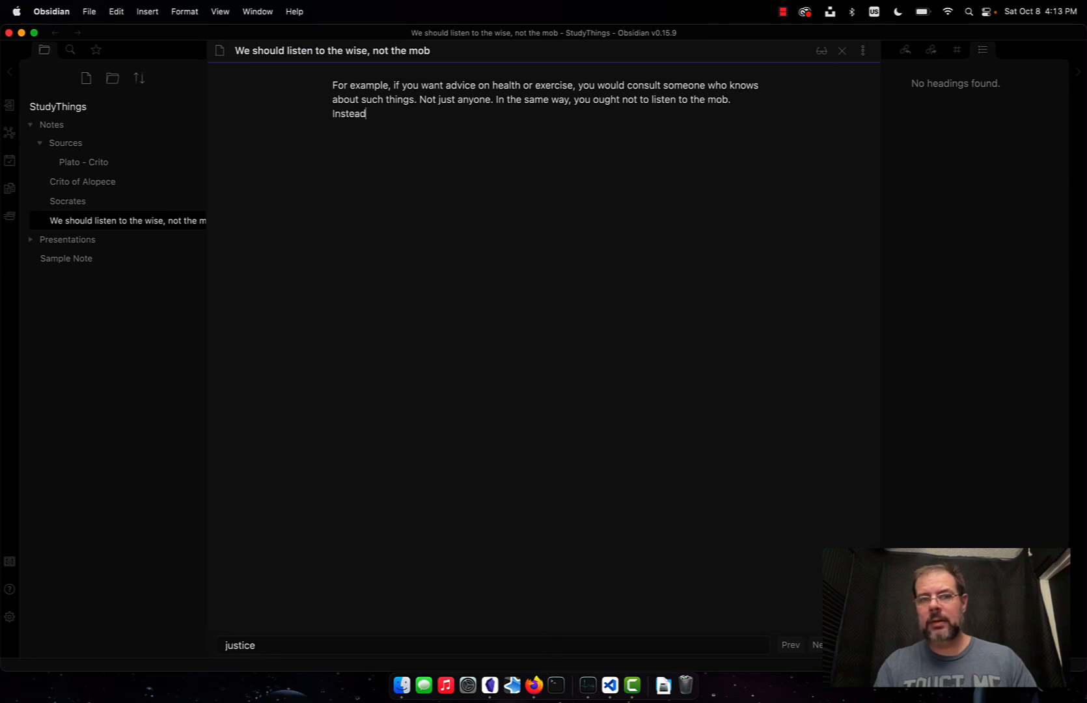
type(", listen only to ")
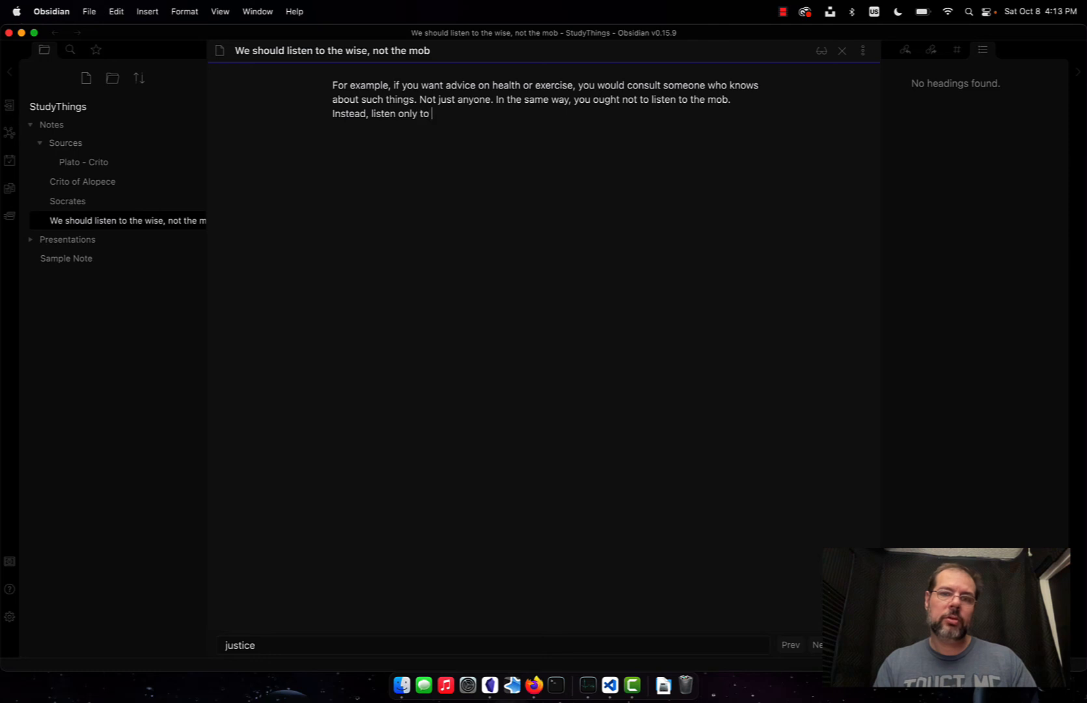
type("the wise.")
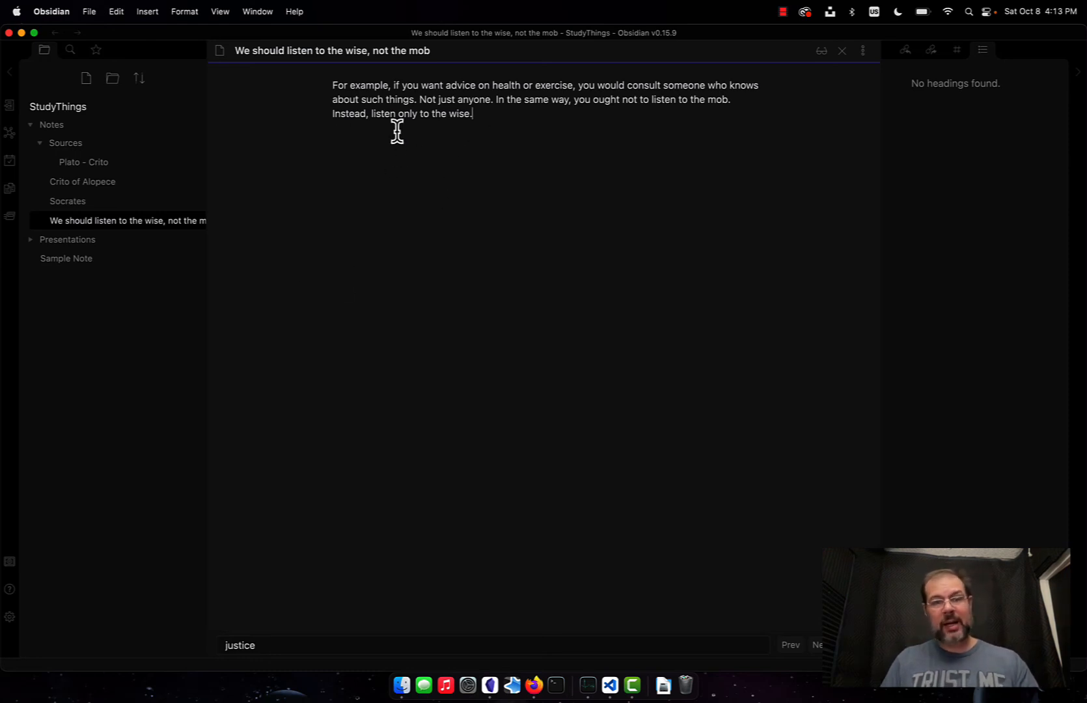
Remove "For example," from the start of the note and capitalise the opening word as "If"
left_click_drag(333, 84, 367, 85)
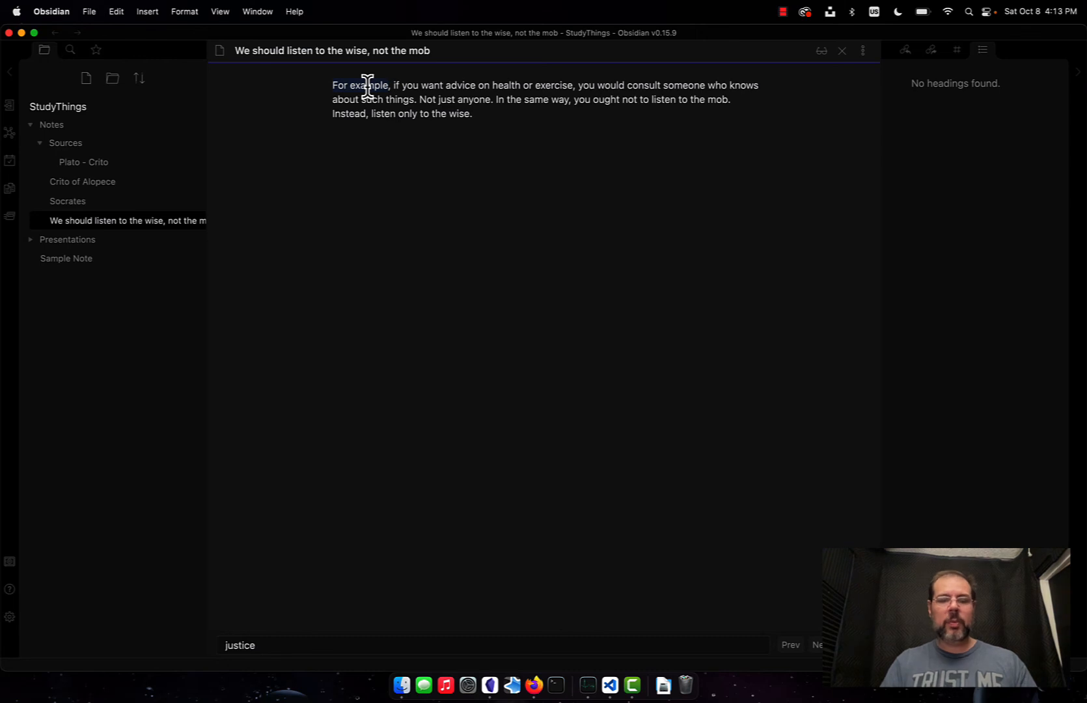
key("BackSpace")
key("Delete")
key("Delete")
key("Delete")
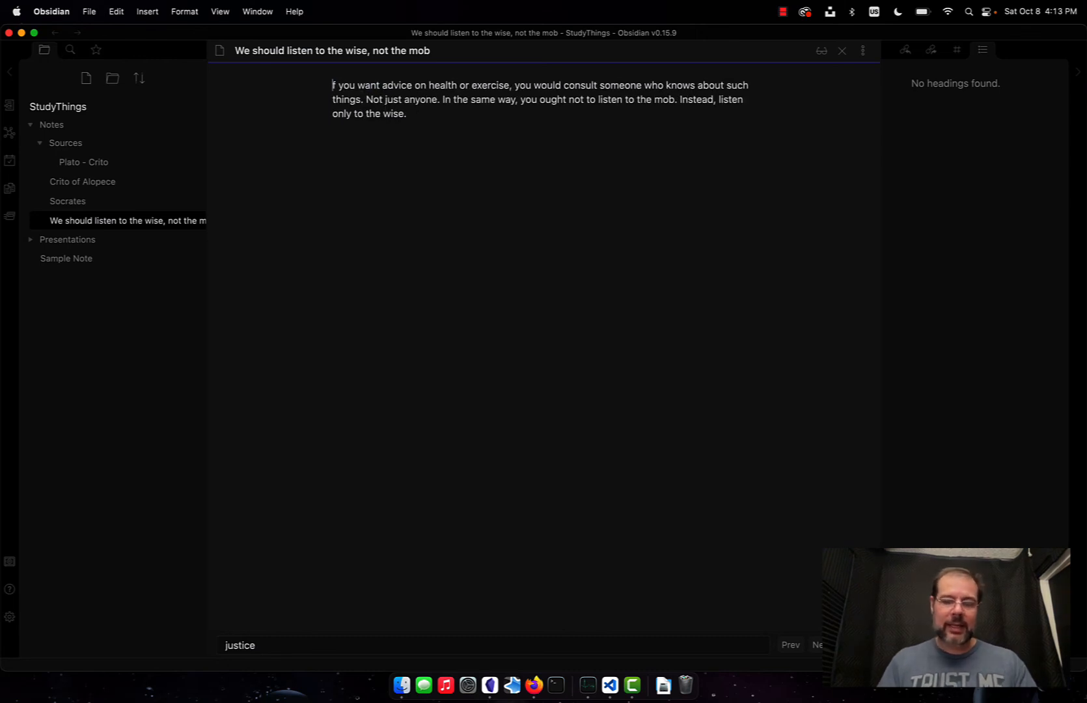
type("I")
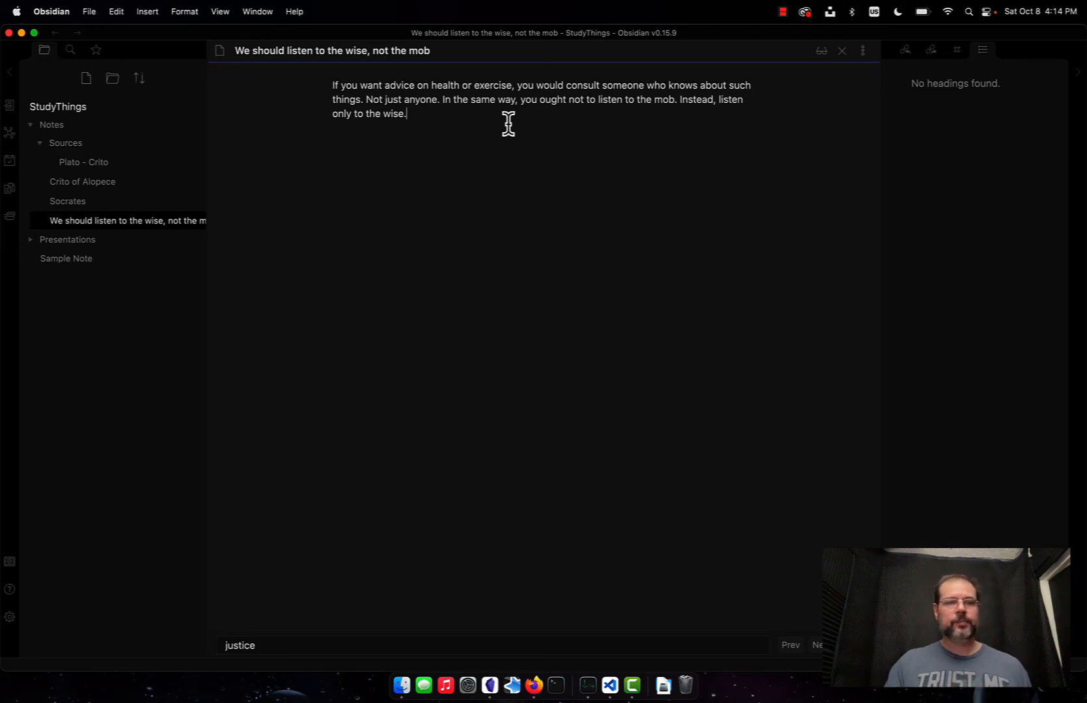
Open the Plato - Crito source note and follow the "We should listen to the wise, not the mob" link under Thoughts
left_click(98, 165)
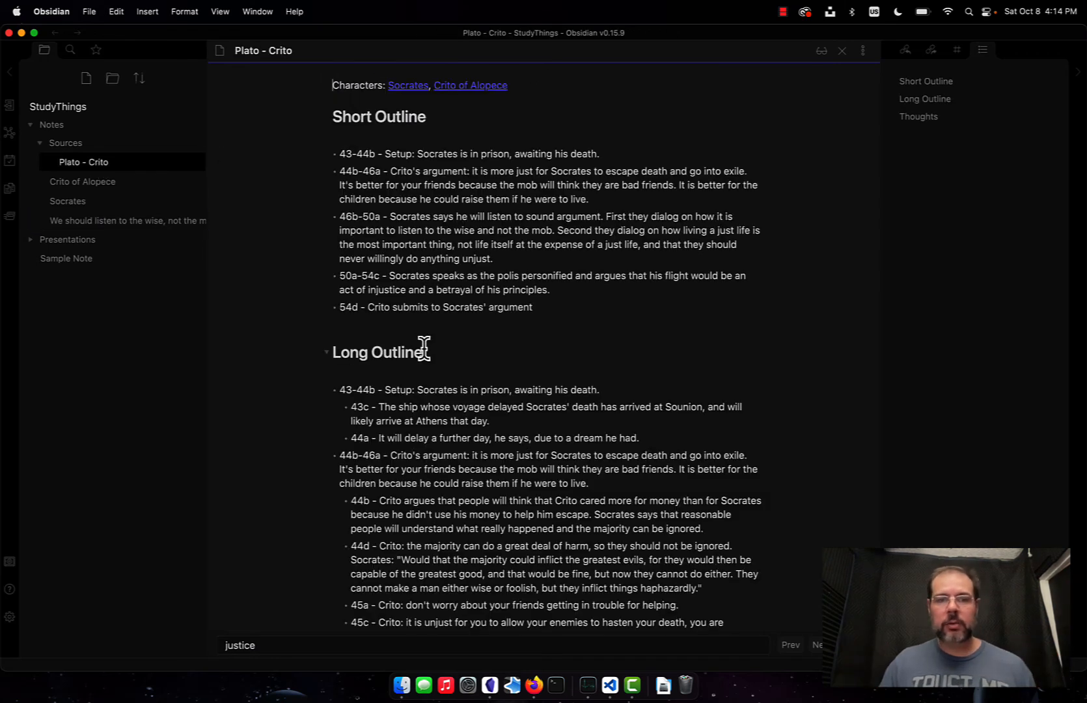
scroll(425, 348, "down", 3)
scroll(424, 348, "up", 3)
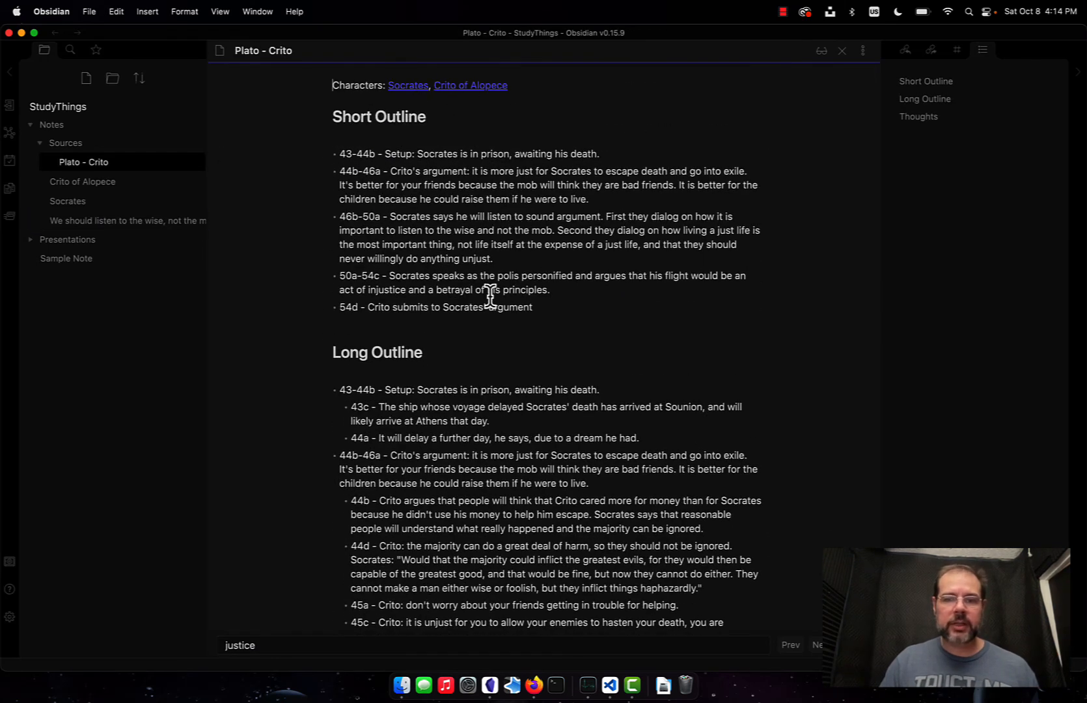
scroll(486, 296, "down", 15)
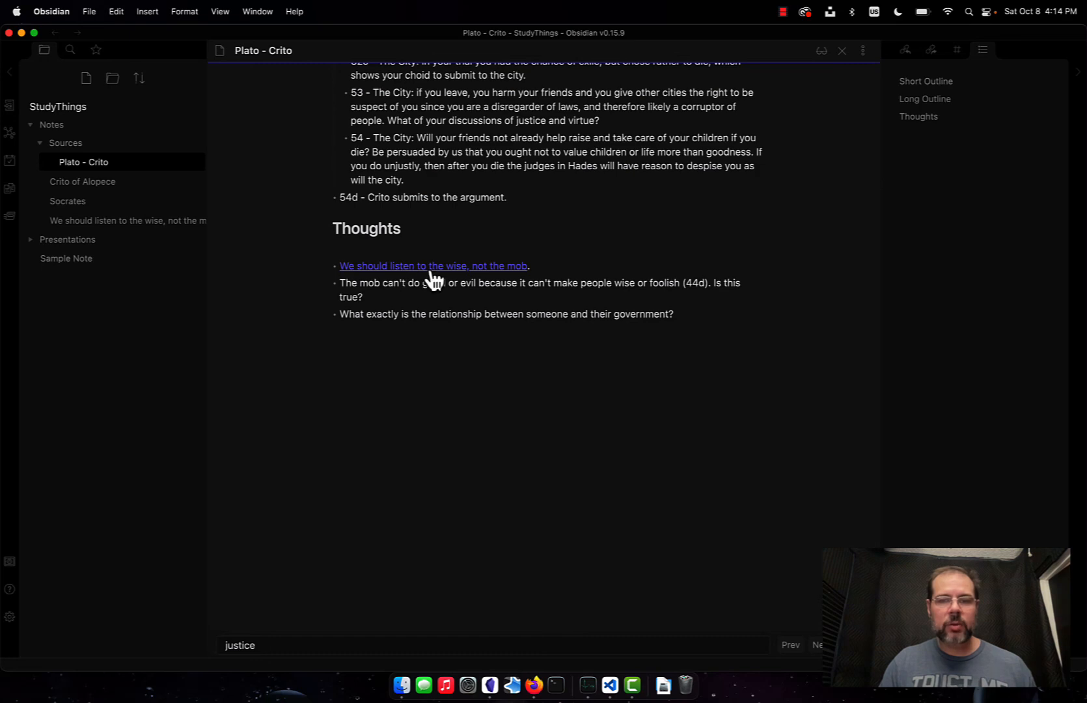
left_click(430, 266)
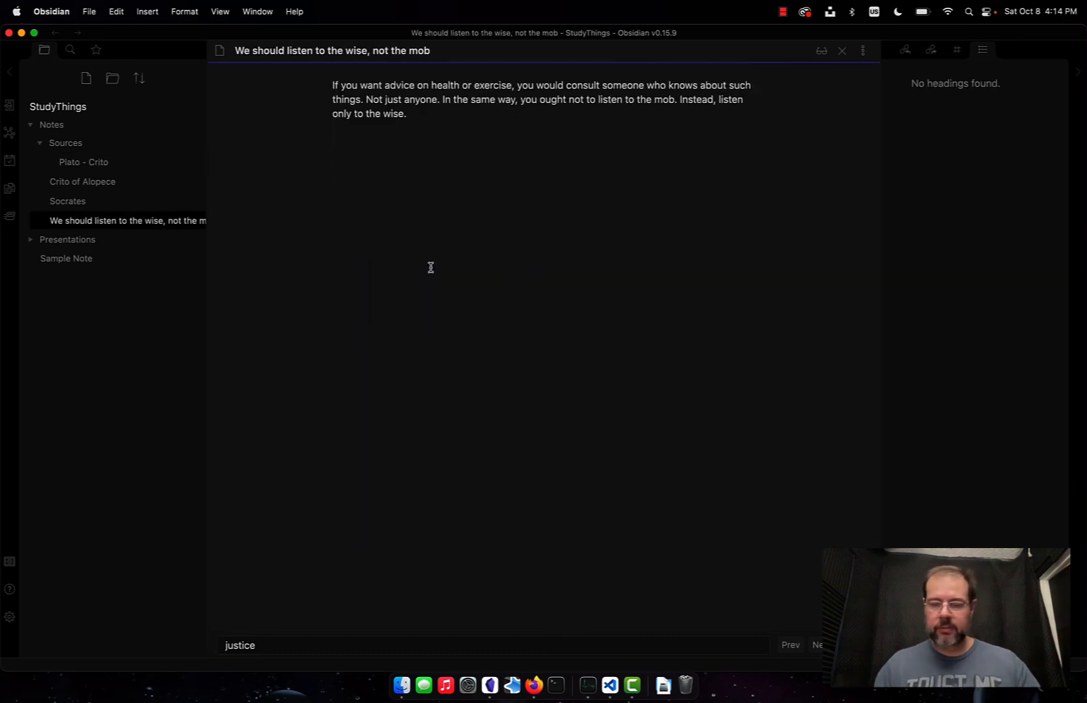
Return to the Plato - Crito note and review the section references in its Short Outline
key("super+alt+Left")
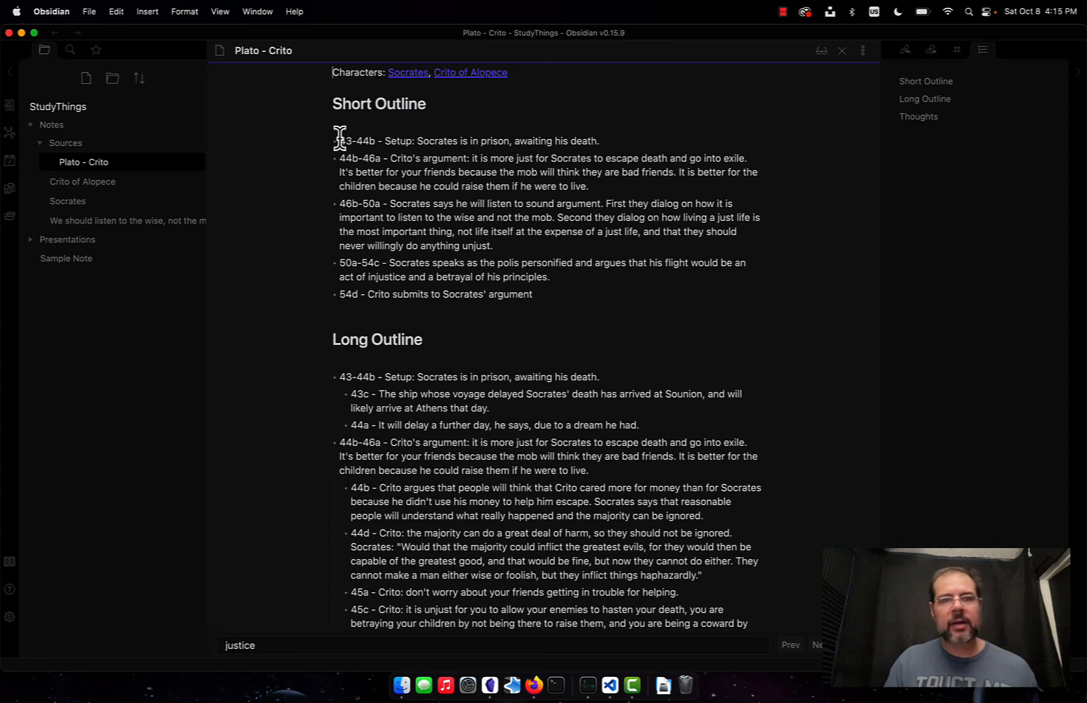
left_click_drag(339, 141, 375, 159)
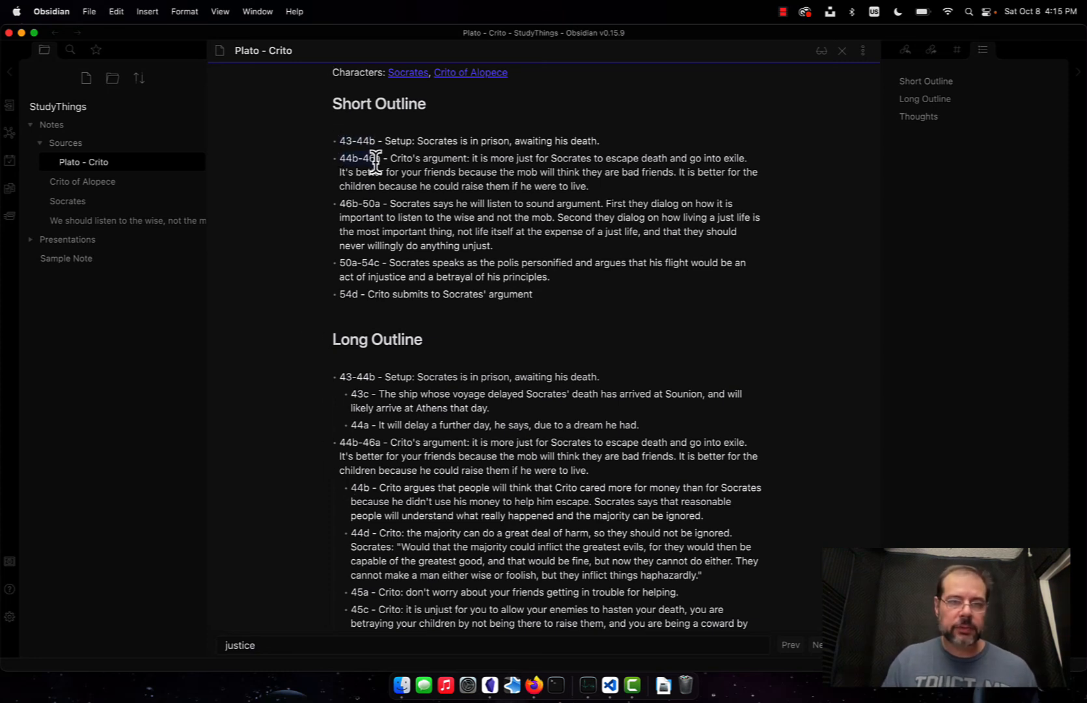
left_click(391, 216)
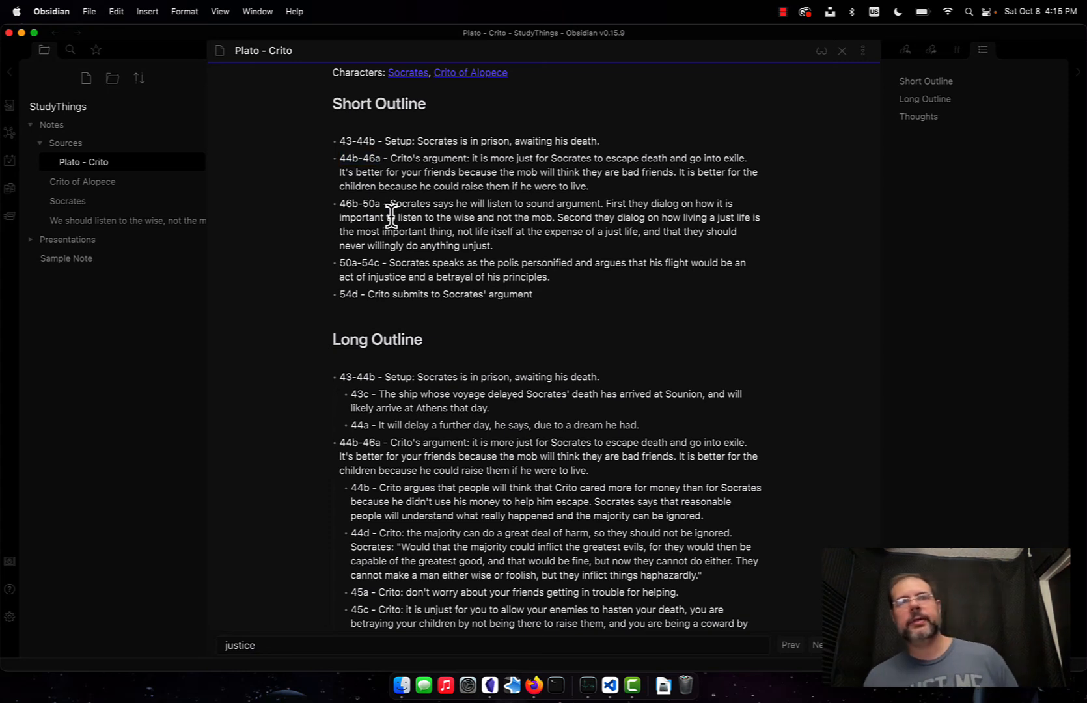